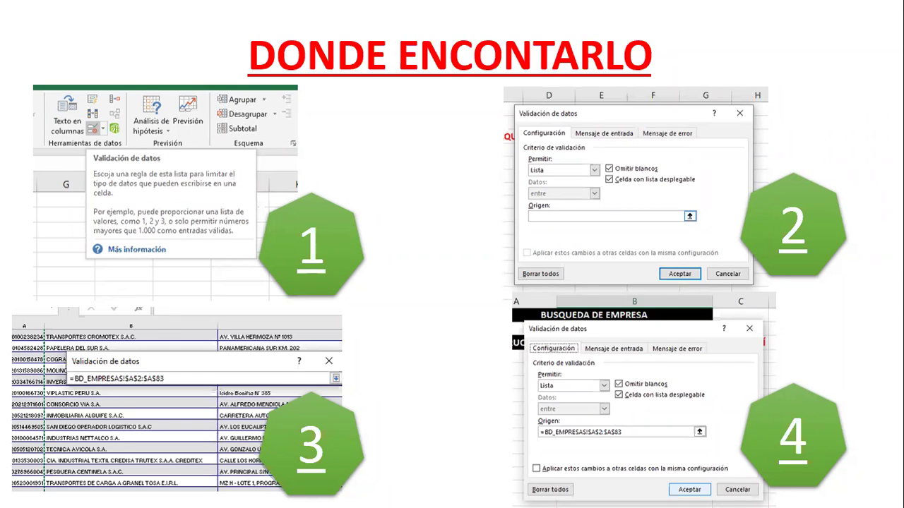
Advance the slideshow to slide 5, 'FUNCION BUSCARV', then exit to Normal view
{"action": "left_click", "coordinate": [405, 351]}
{"action": "key", "text": "Escape"}
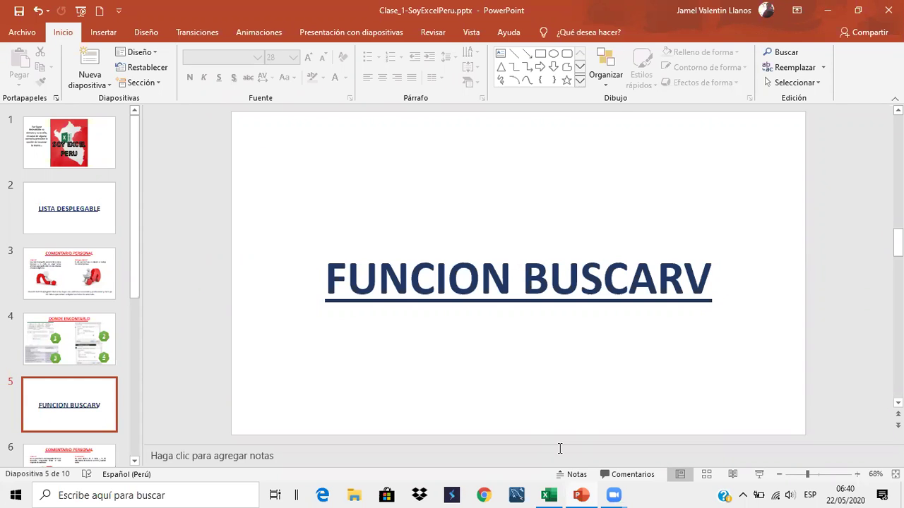
In BuscarV-SoyExcelPeru.xlsx, select the RUC numbers A2:A16 on BD_EMPRESAS, then go to Lista_Desplegable
{"action": "left_click", "coordinate": [549, 495]}
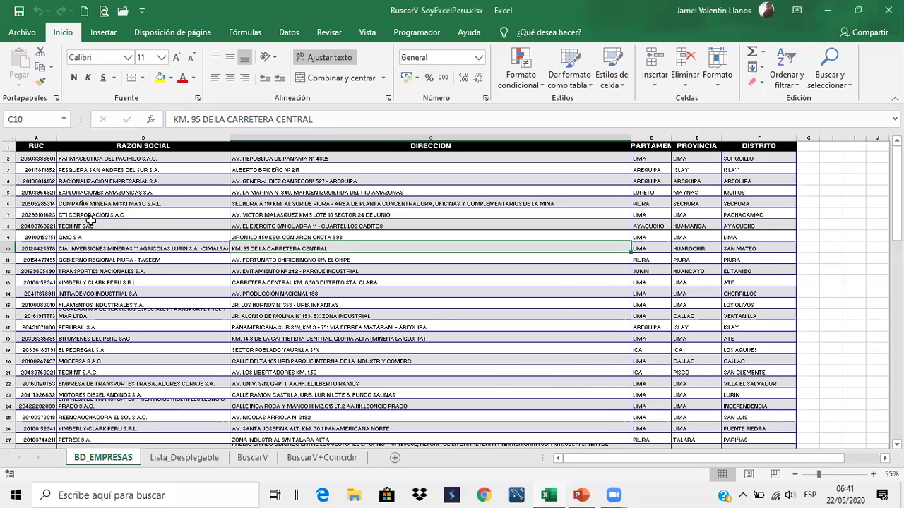
{"action": "scroll", "coordinate": [90, 220], "scroll_direction": "down", "scroll_amount": 4}
{"action": "scroll", "coordinate": [43, 159], "scroll_direction": "up", "scroll_amount": 4}
{"action": "left_click_drag", "start_coordinate": [43, 159], "coordinate": [35, 316]}
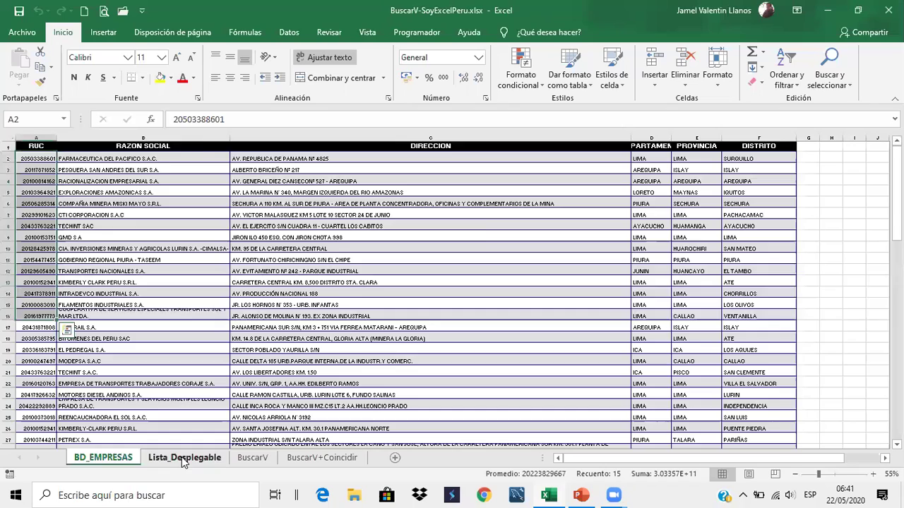
{"action": "left_click", "coordinate": [183, 458]}
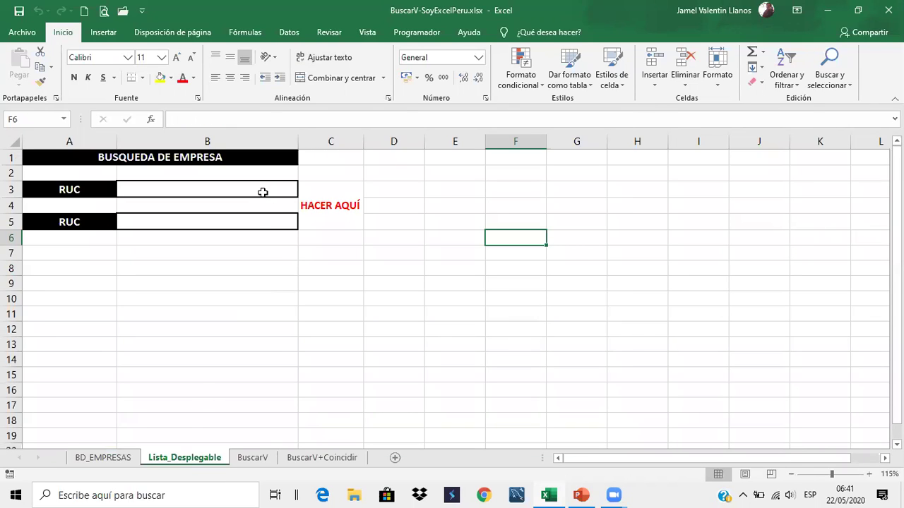
Give B3 list validation sourced from =BD_EMPRESAS!$A$2:$A$83, the RUC column
{"action": "left_click", "coordinate": [262, 192]}
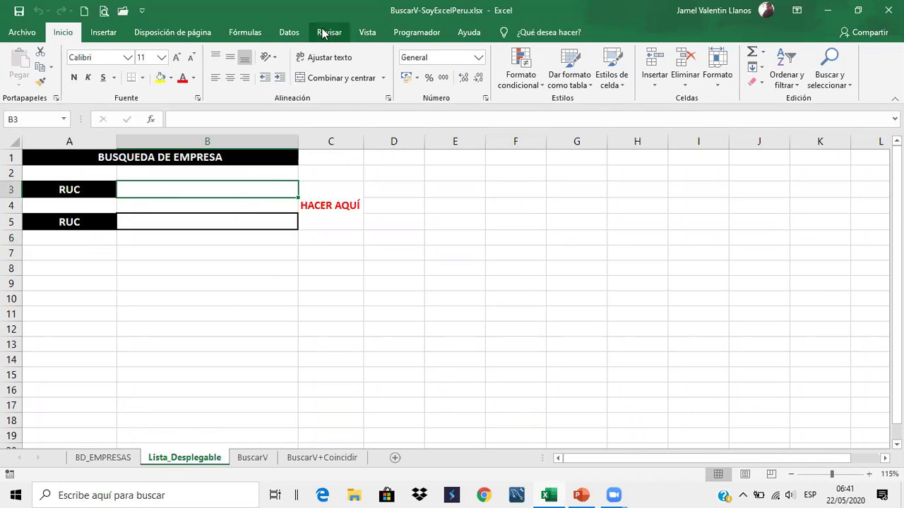
{"action": "left_click", "coordinate": [289, 32]}
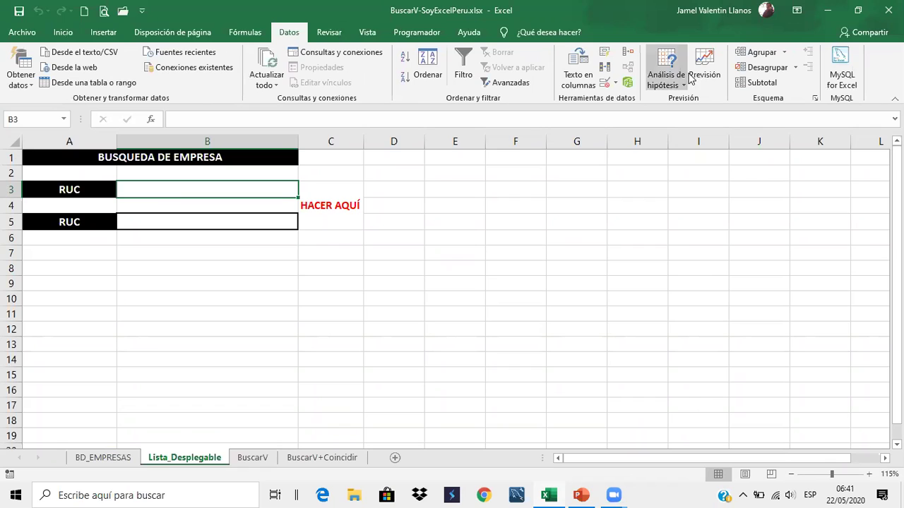
{"action": "left_click", "coordinate": [615, 83]}
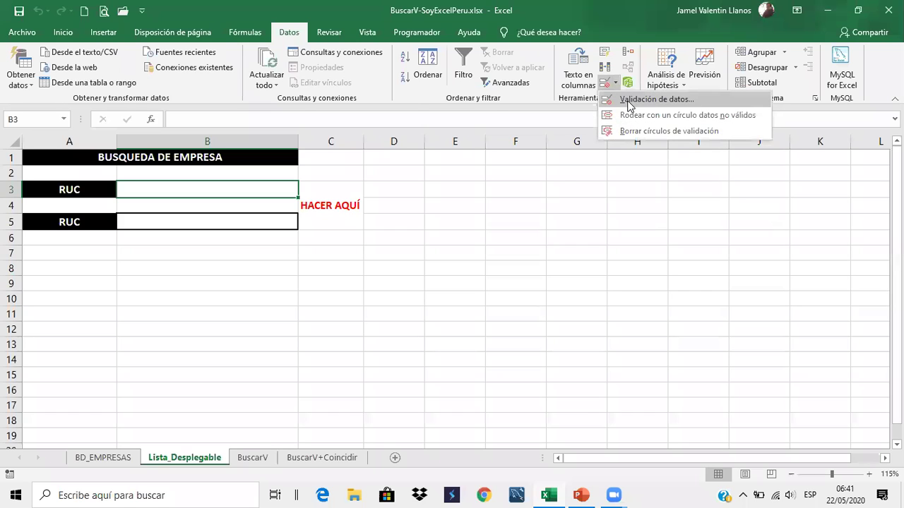
{"action": "left_click", "coordinate": [628, 102]}
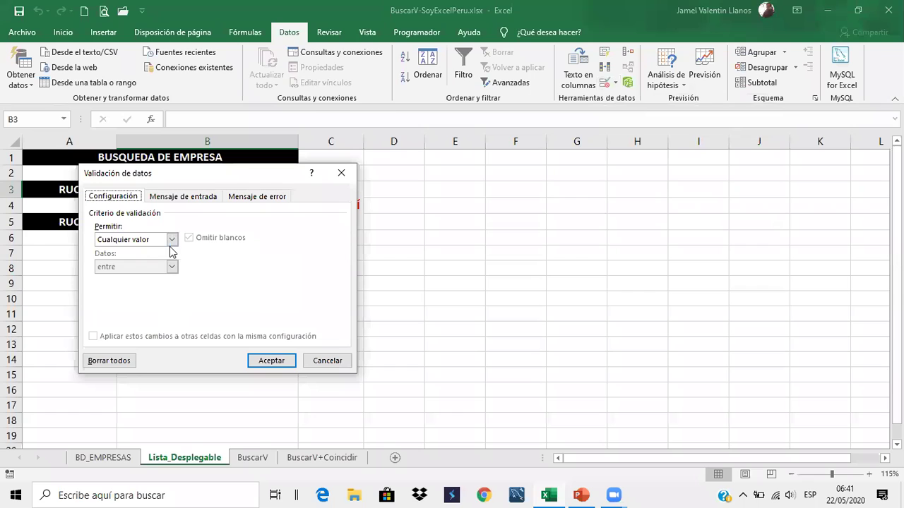
{"action": "left_click", "coordinate": [172, 240]}
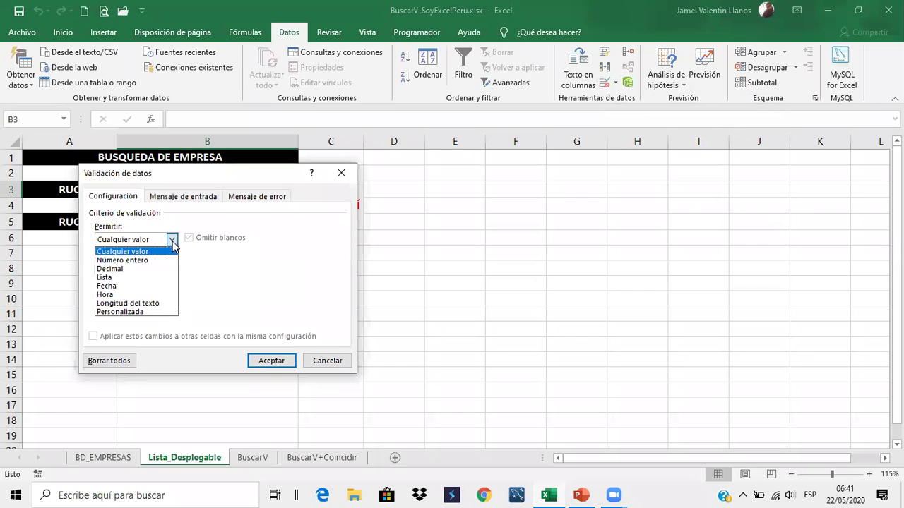
{"action": "left_click", "coordinate": [155, 277]}
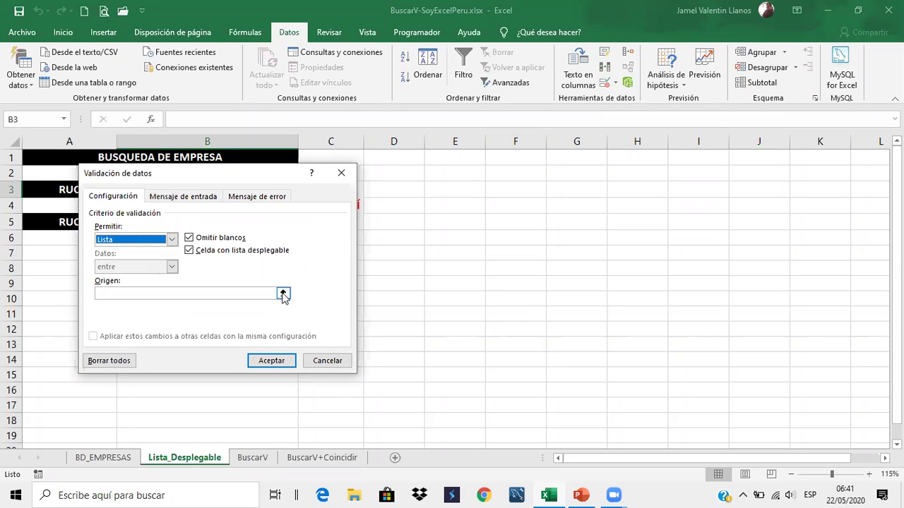
{"action": "left_click", "coordinate": [283, 294]}
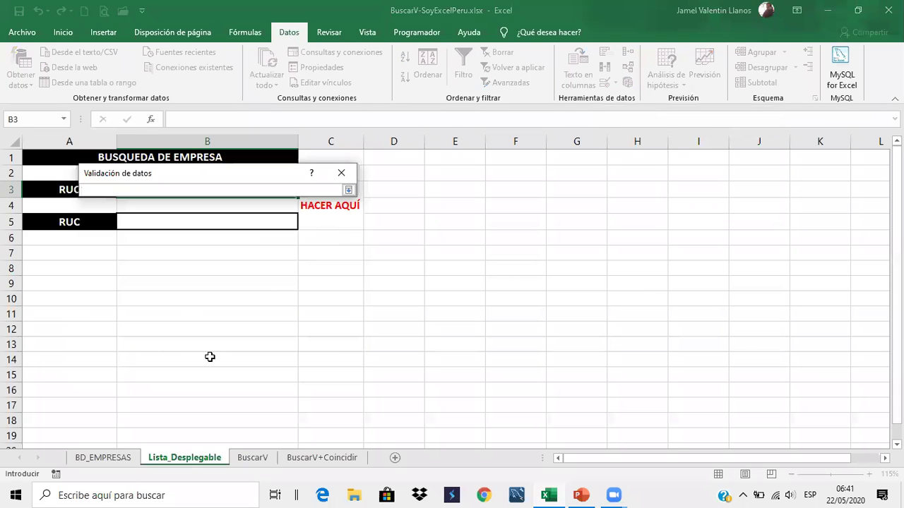
{"action": "left_click", "coordinate": [102, 457]}
{"action": "left_click_drag", "start_coordinate": [51, 160], "coordinate": [48, 418]}
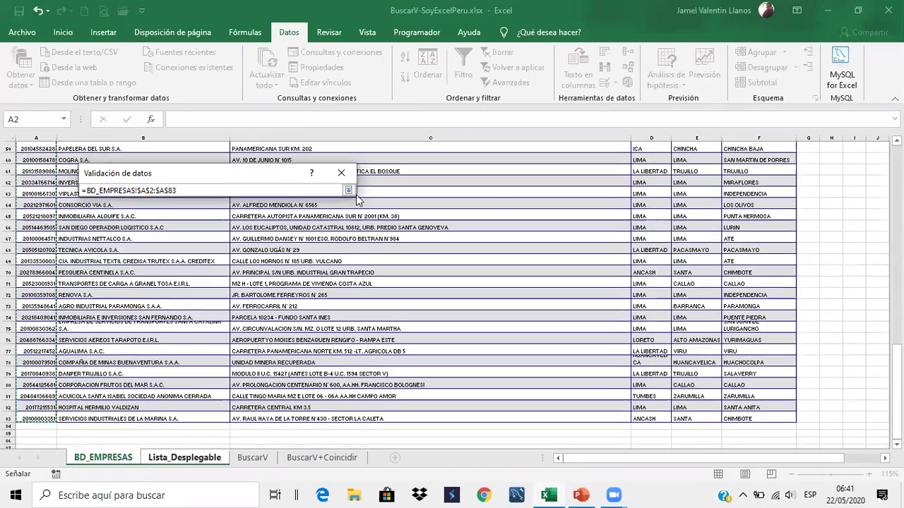
{"action": "left_click", "coordinate": [349, 192]}
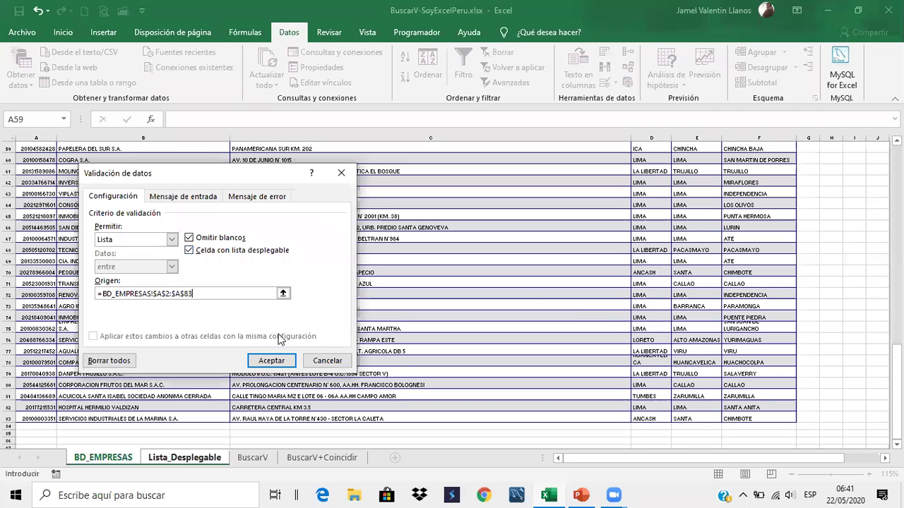
{"action": "left_click", "coordinate": [271, 361]}
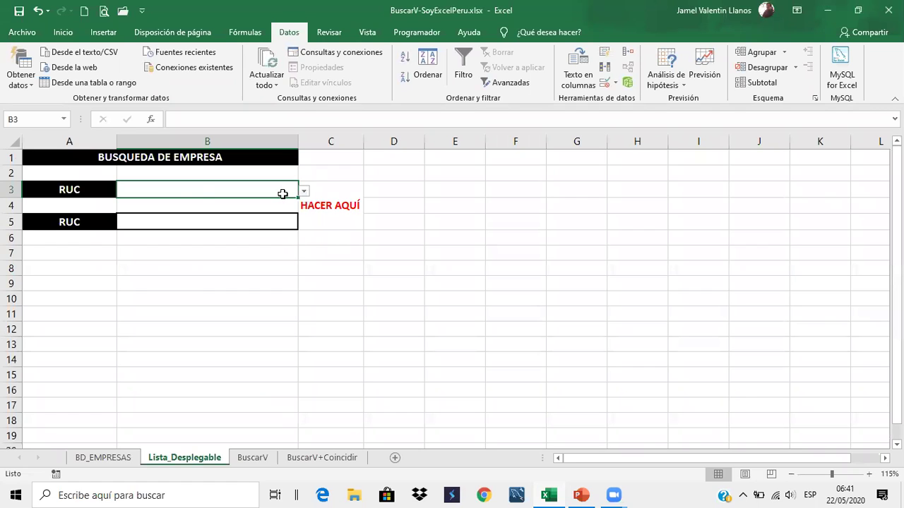
{"action": "left_click", "coordinate": [236, 261]}
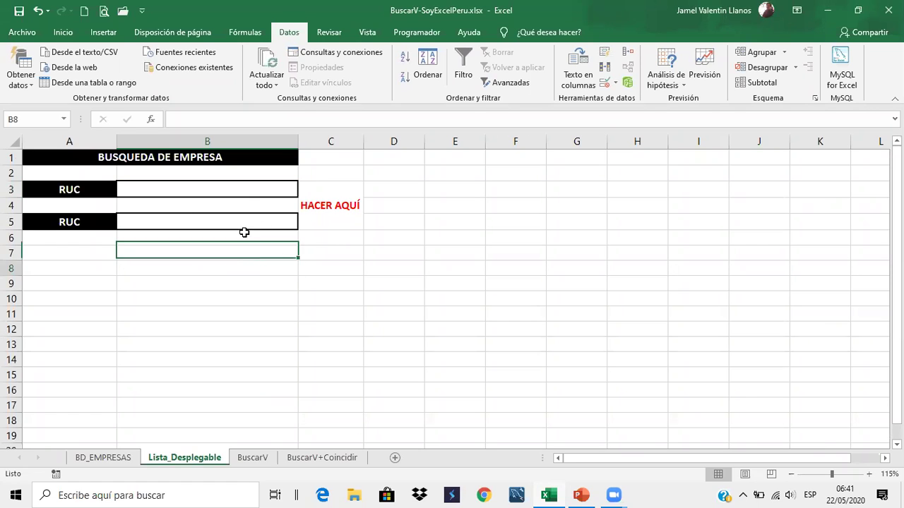
{"action": "left_click", "coordinate": [258, 192]}
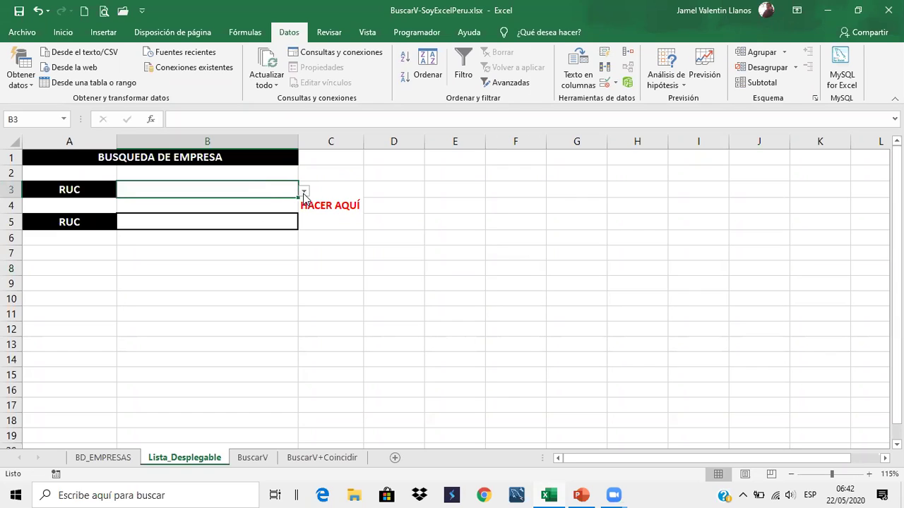
{"action": "left_click", "coordinate": [304, 192]}
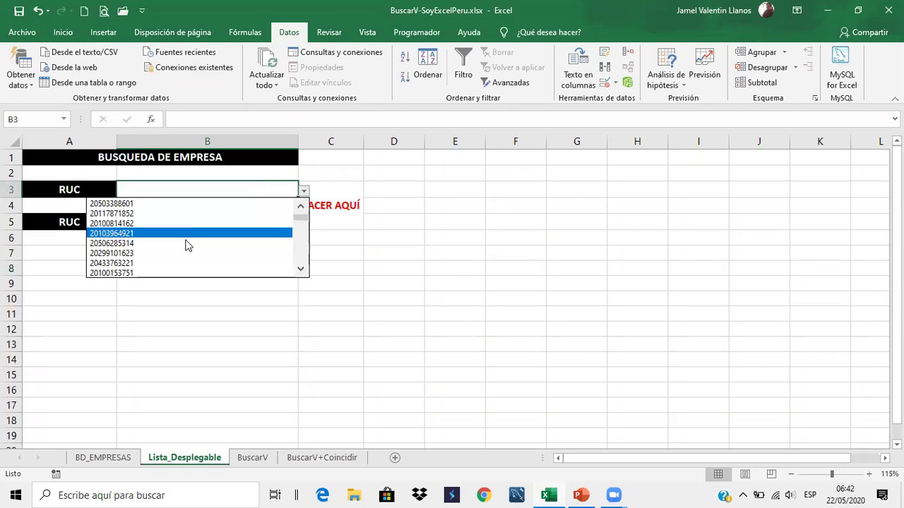
{"action": "mouse_move", "coordinate": [303, 223]}
{"action": "left_mouse_down"}
{"action": "mouse_move", "coordinate": [298, 272]}
{"action": "mouse_move", "coordinate": [297, 216]}
{"action": "left_mouse_up"}
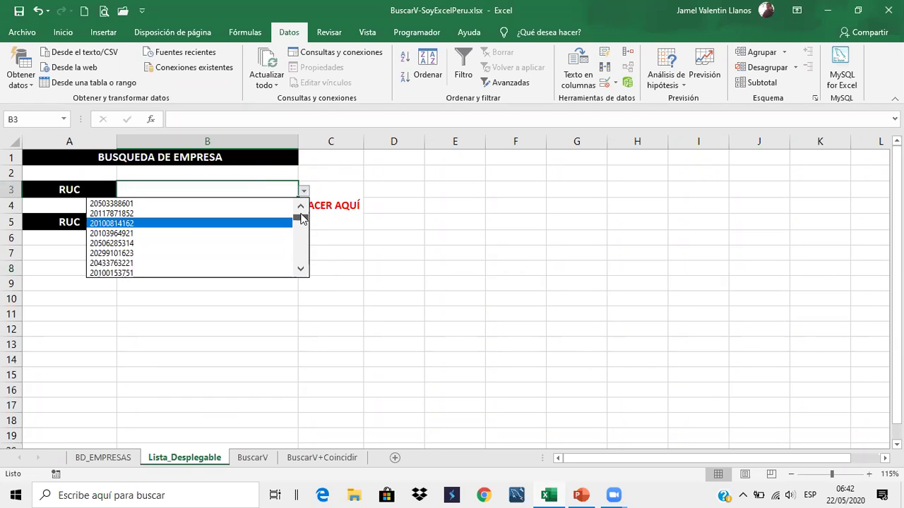
{"action": "left_click", "coordinate": [182, 253]}
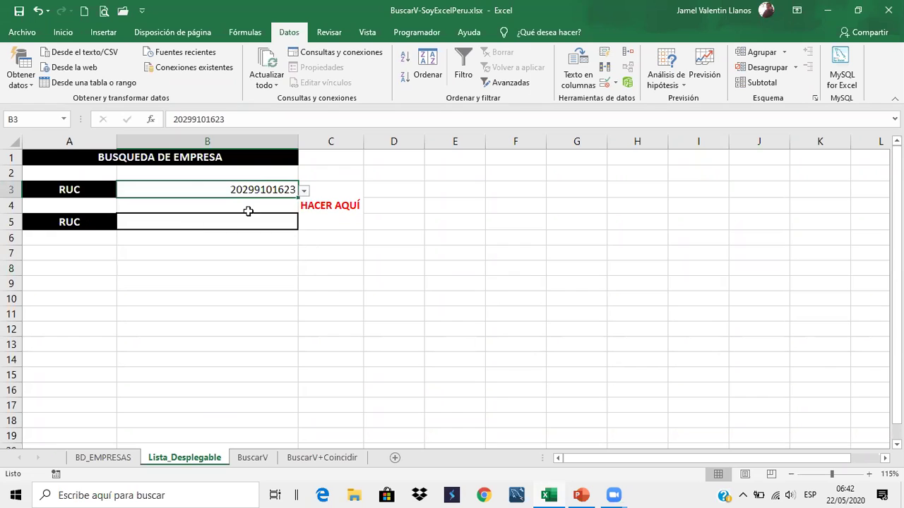
{"action": "left_click", "coordinate": [304, 192]}
{"action": "left_click", "coordinate": [250, 250]}
{"action": "left_click", "coordinate": [304, 191]}
{"action": "left_click", "coordinate": [259, 263]}
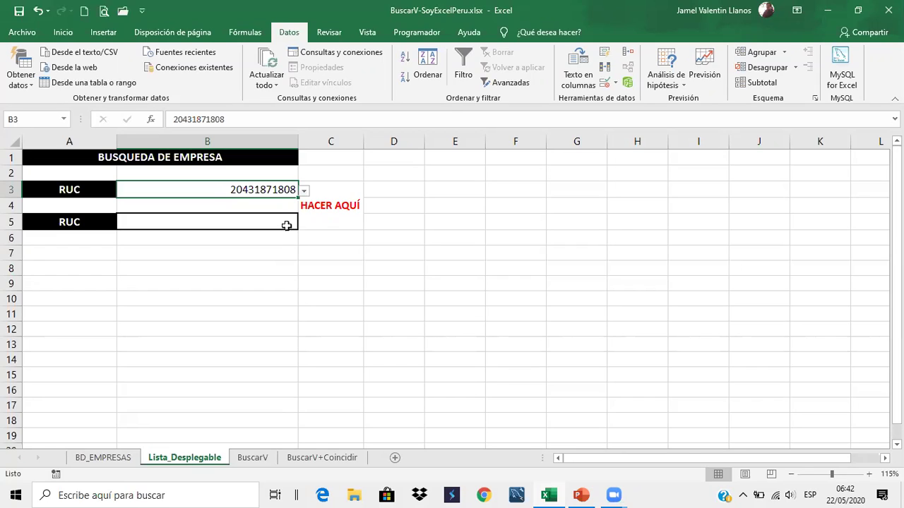
{"action": "left_click", "coordinate": [281, 223]}
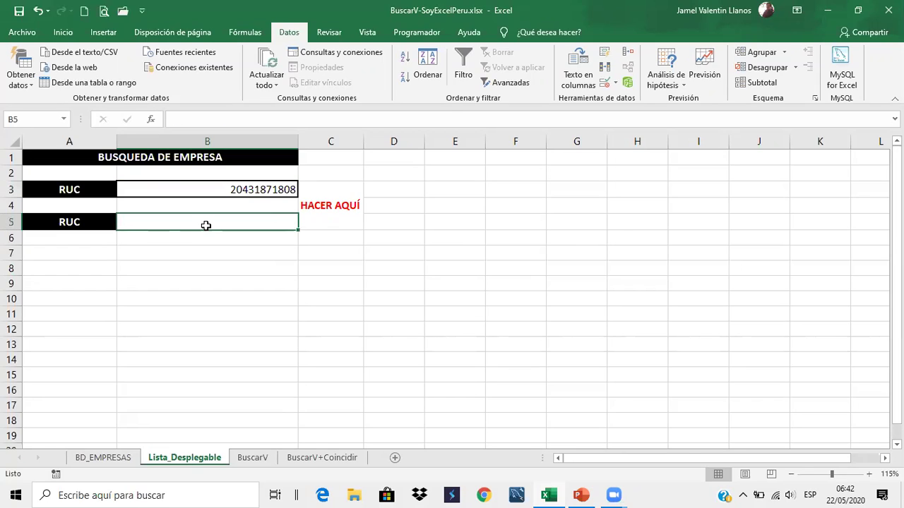
Give B5 list validation with the typed source 1,2,3
{"action": "left_click", "coordinate": [615, 83]}
{"action": "left_click", "coordinate": [616, 100]}
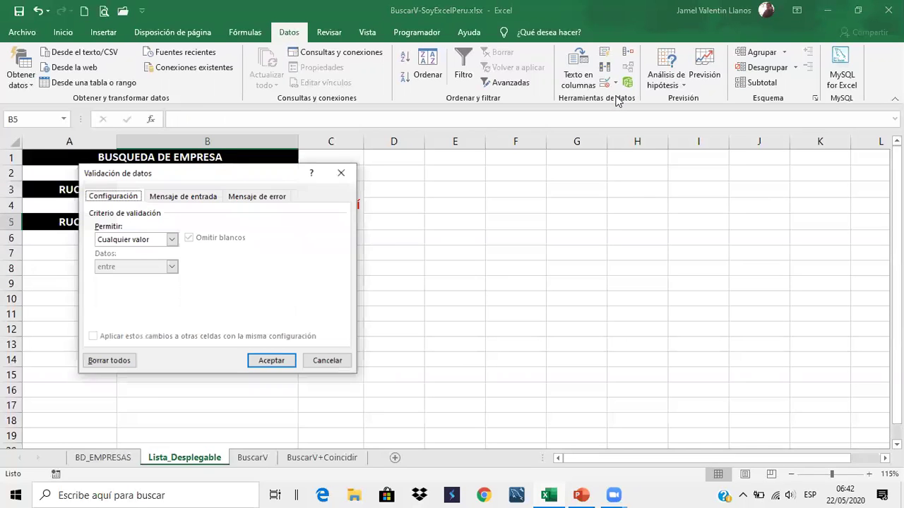
{"action": "left_click", "coordinate": [172, 240]}
{"action": "left_click", "coordinate": [145, 278]}
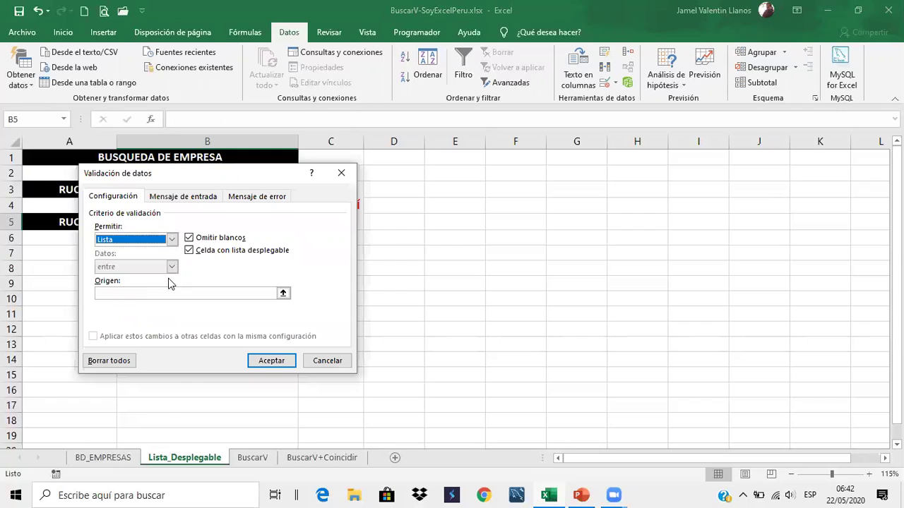
{"action": "left_click", "coordinate": [173, 292]}
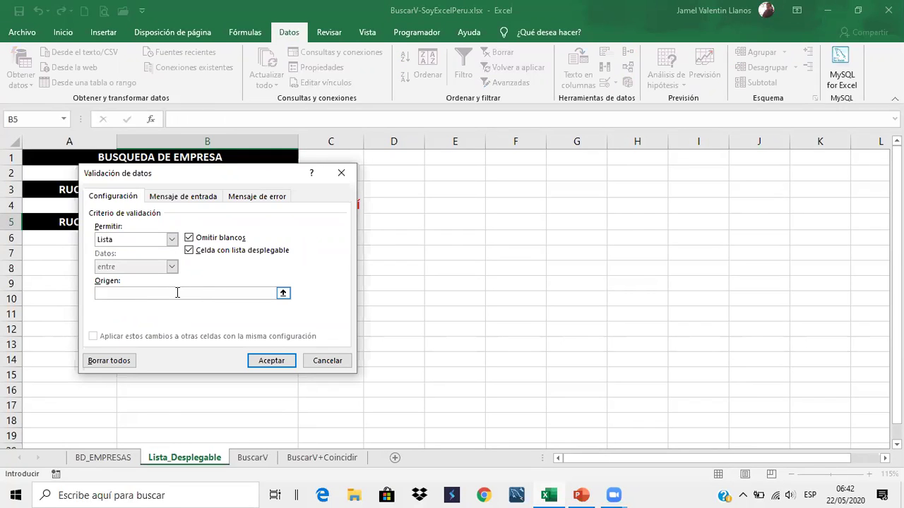
{"action": "type", "text": "1,2,3"}
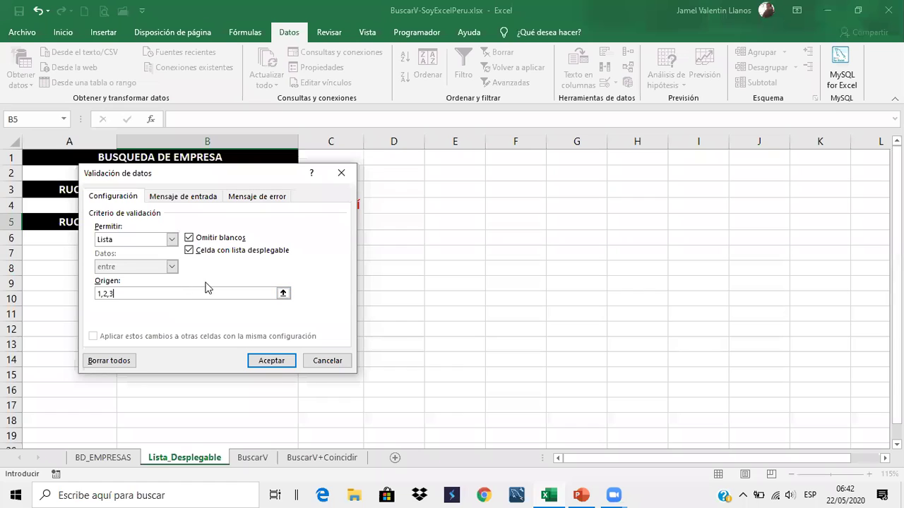
{"action": "left_click", "coordinate": [271, 361]}
Test B5's dropdown by picking 1, then 3, then 2
{"action": "left_click", "coordinate": [219, 283]}
{"action": "left_click", "coordinate": [293, 222]}
{"action": "left_click", "coordinate": [304, 223]}
{"action": "left_click", "coordinate": [274, 237]}
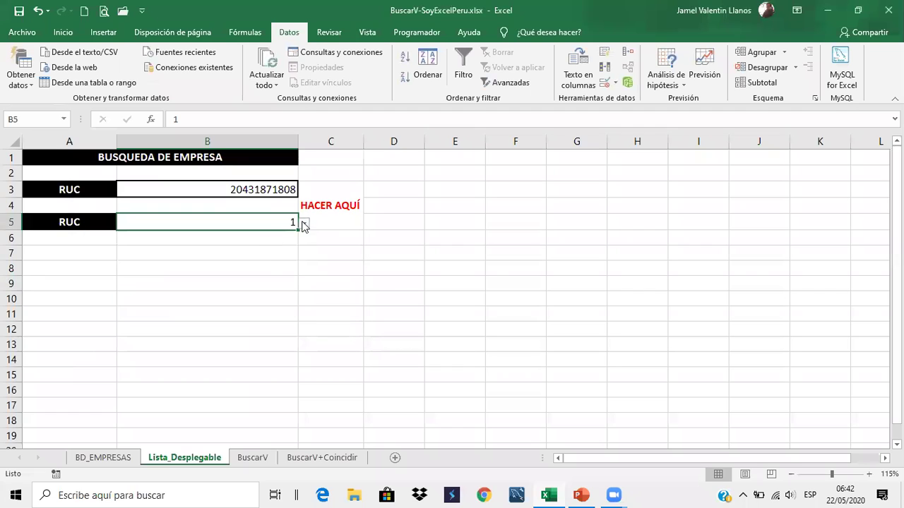
{"action": "left_click", "coordinate": [303, 223]}
{"action": "left_click", "coordinate": [269, 256]}
{"action": "left_click", "coordinate": [304, 223]}
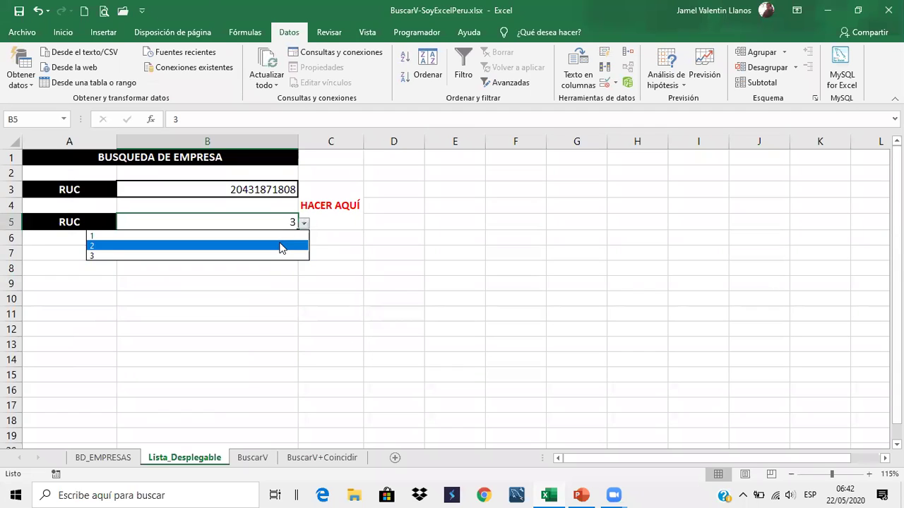
{"action": "left_click", "coordinate": [279, 244]}
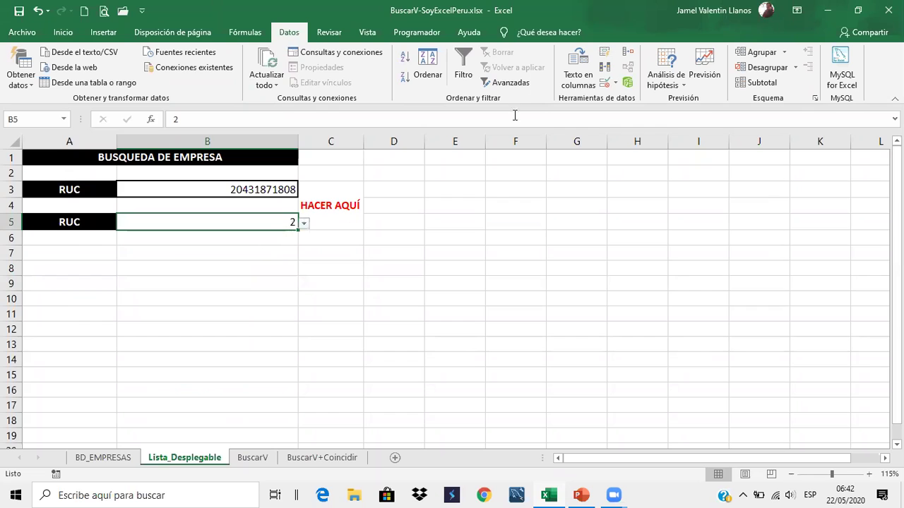
{"action": "left_click", "coordinate": [615, 84]}
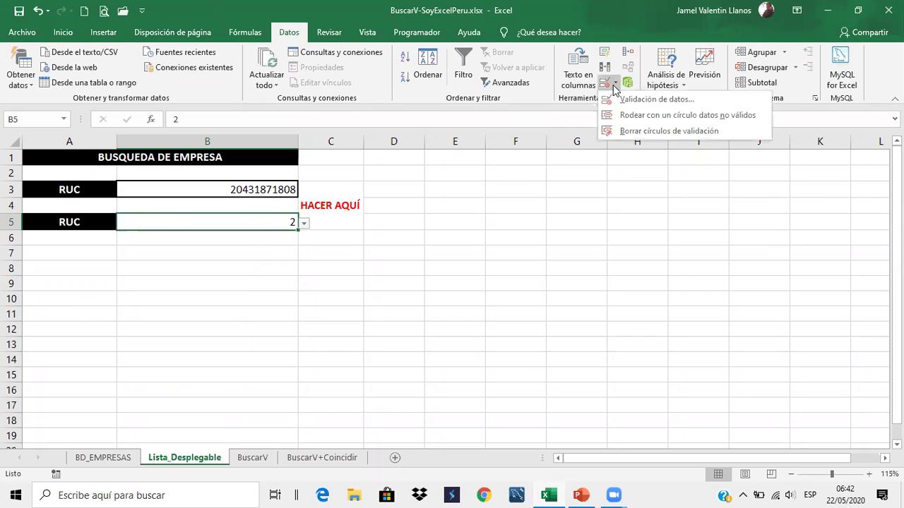
Add a Stop-style error alert to B5 with the message 'Esto no es un numero'
{"action": "left_click", "coordinate": [635, 99]}
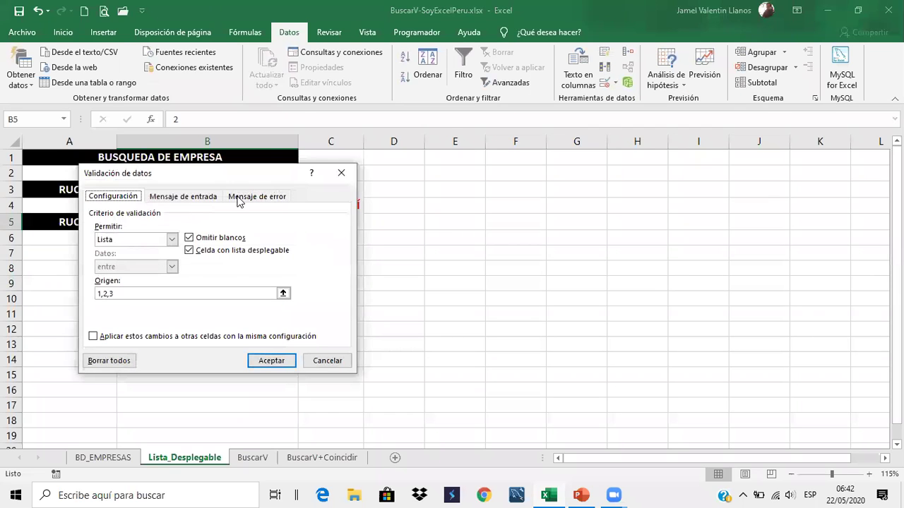
{"action": "left_click", "coordinate": [268, 199]}
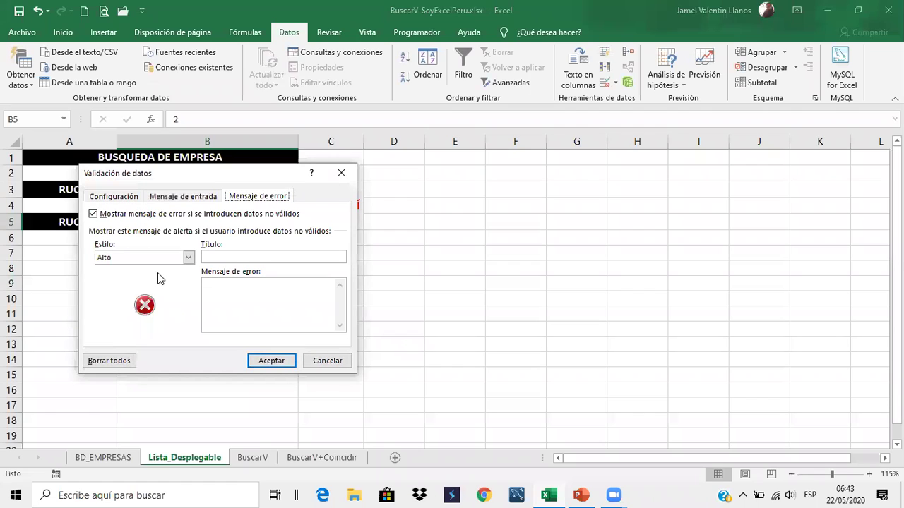
{"action": "left_click", "coordinate": [233, 298]}
{"action": "key", "text": "ctrl+a"}
{"action": "type", "text": "Esto no es un numero"}
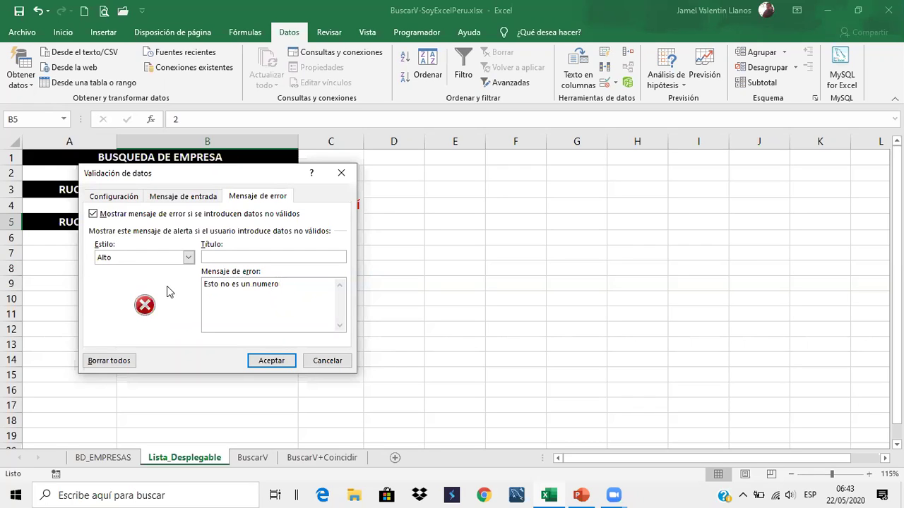
{"action": "left_click", "coordinate": [271, 360]}
{"action": "left_click", "coordinate": [278, 218]}
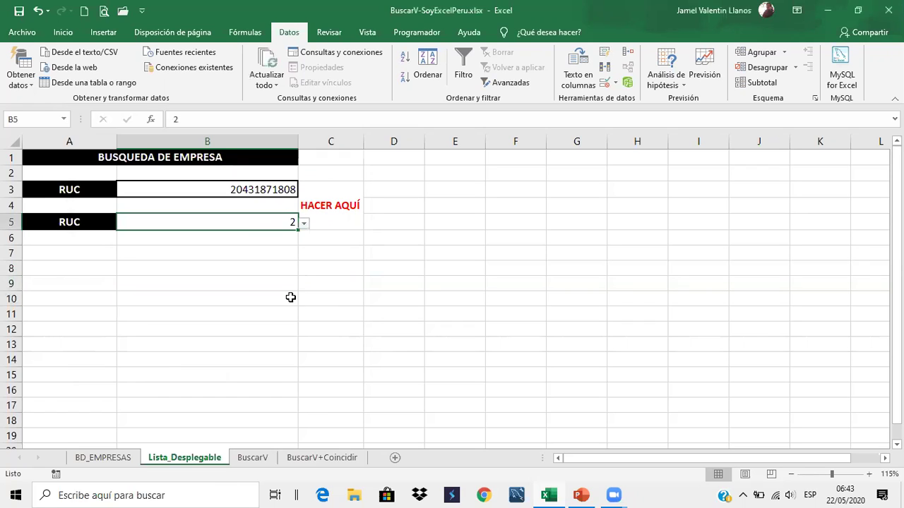
Enter 'sd' in B5, cancel the resulting error, and keep 2 selected from the list
{"action": "type", "text": "sd"}
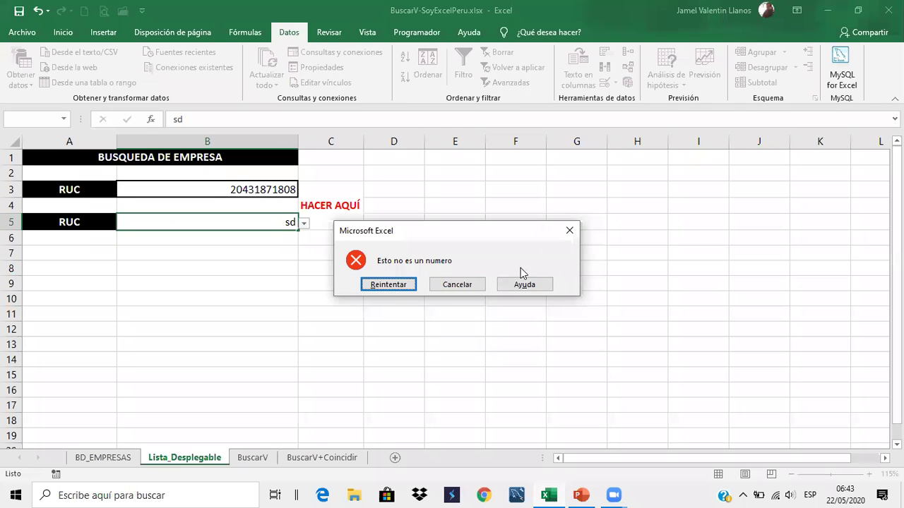
{"action": "left_click", "coordinate": [569, 230]}
{"action": "left_click", "coordinate": [268, 284]}
{"action": "left_click", "coordinate": [283, 223]}
{"action": "left_click", "coordinate": [303, 223]}
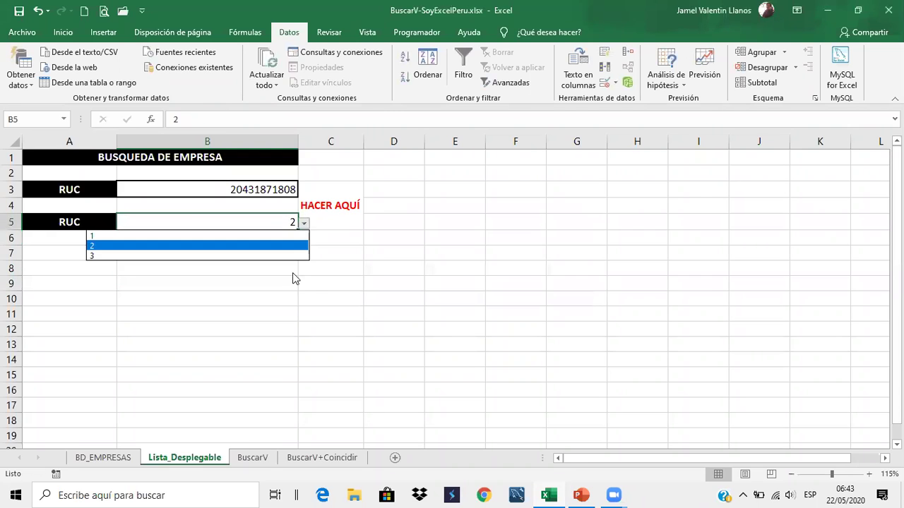
{"action": "left_click", "coordinate": [291, 245]}
Leave B5 and switch back to the PowerPoint presentation
{"action": "left_click", "coordinate": [332, 238]}
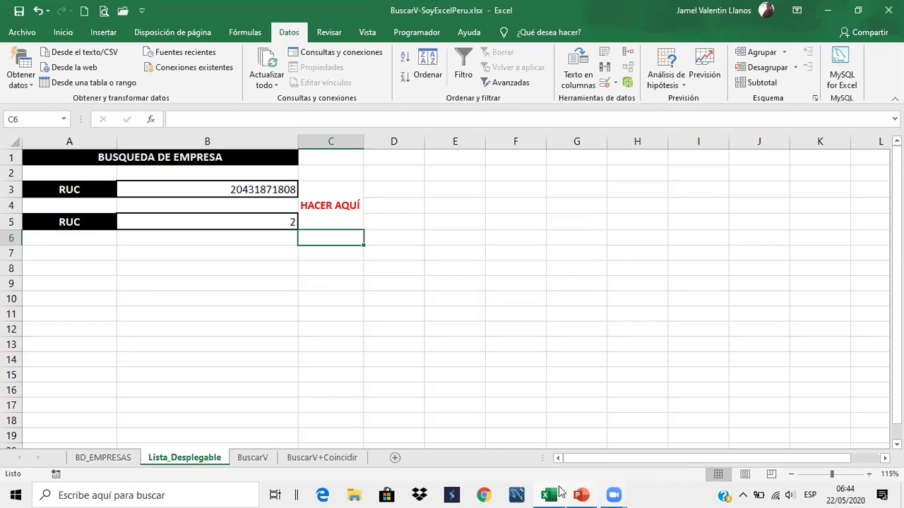
{"action": "left_click_drag", "start_coordinate": [256, 327], "coordinate": [251, 314]}
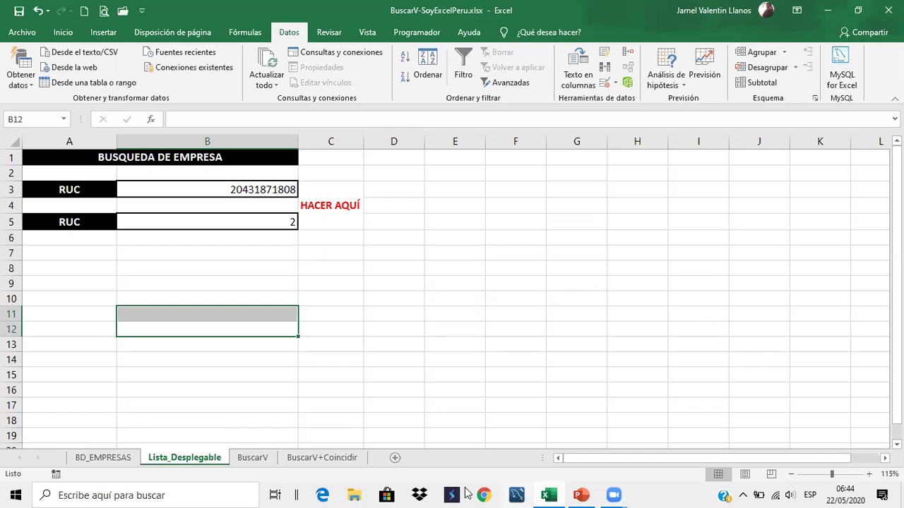
{"action": "key", "text": "alt+Tab"}
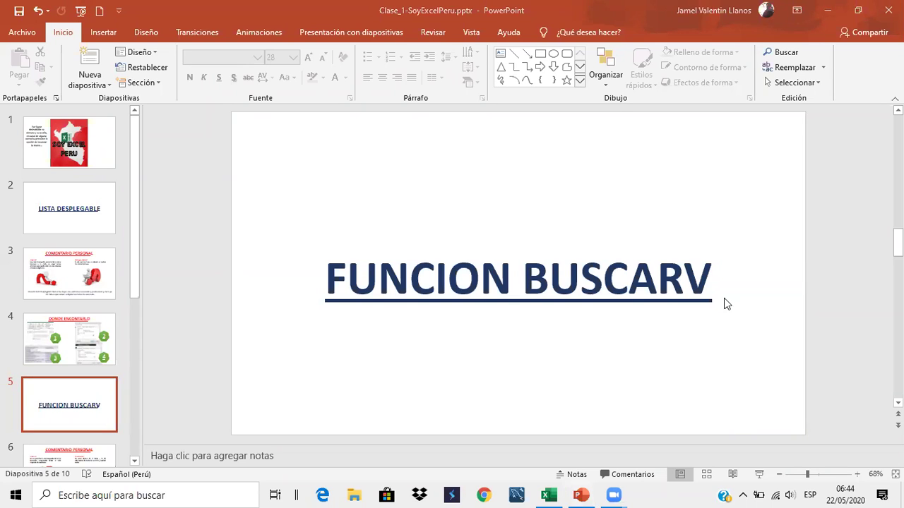
Go to slide 6, 'COMENTARIO PERSONAL', from the thumbnail pane
{"action": "scroll", "coordinate": [105, 385], "scroll_direction": "down", "scroll_amount": 3}
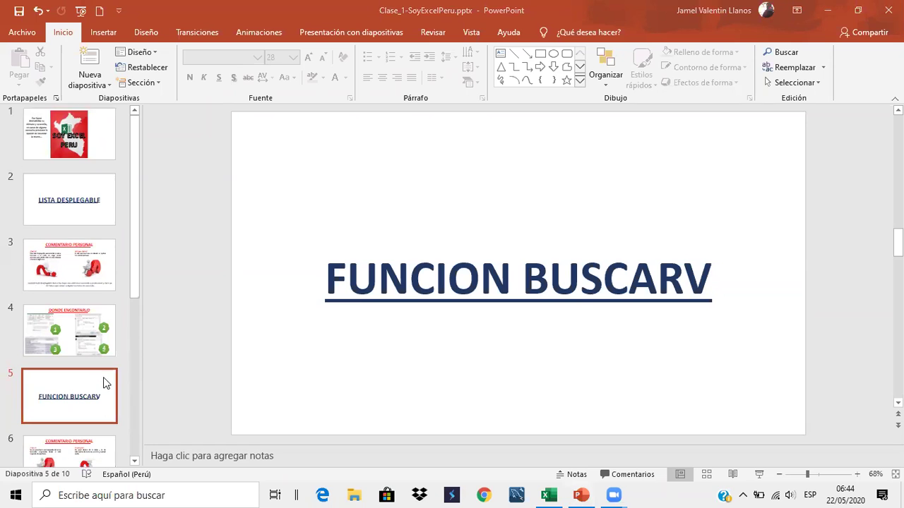
{"action": "left_click", "coordinate": [90, 383]}
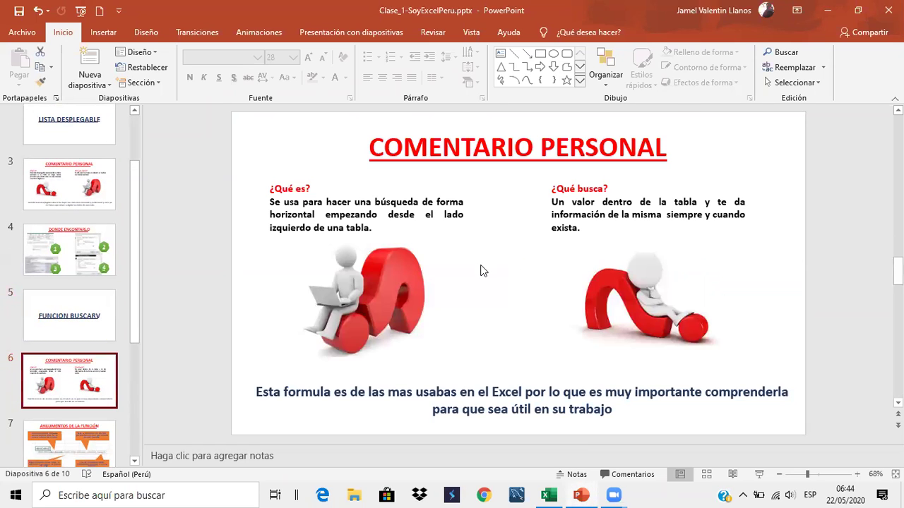
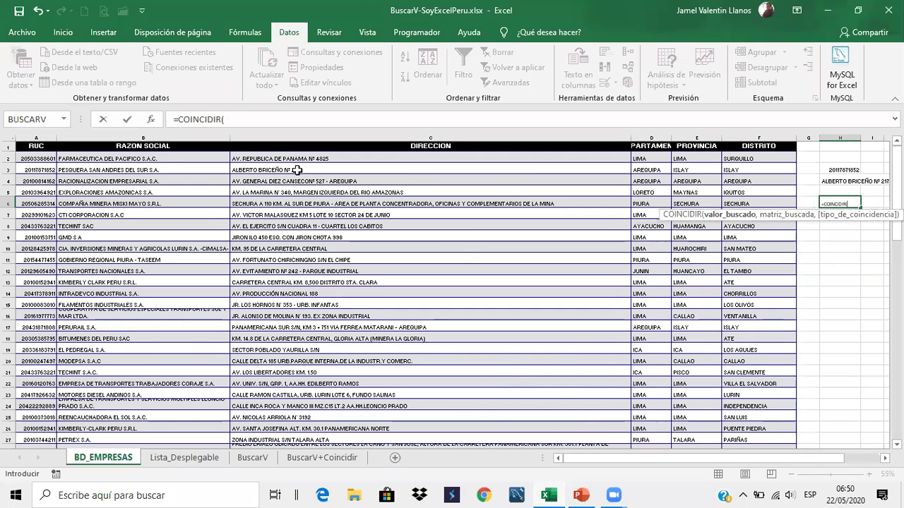
Finish H6 as =COINCIDIR(H5, A1:F1, 0), an exact match against the headers, currently showing #N/D
{"action": "type", "text": ","}
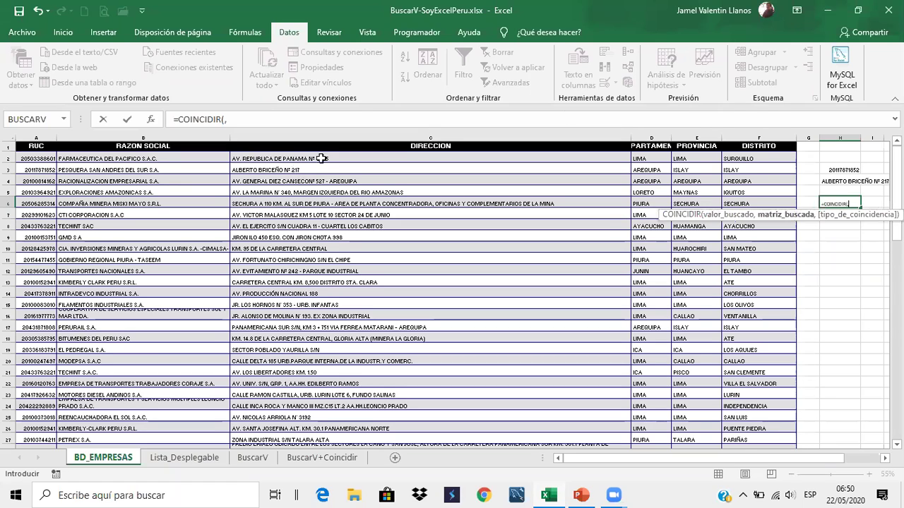
{"action": "left_click", "coordinate": [839, 191]}
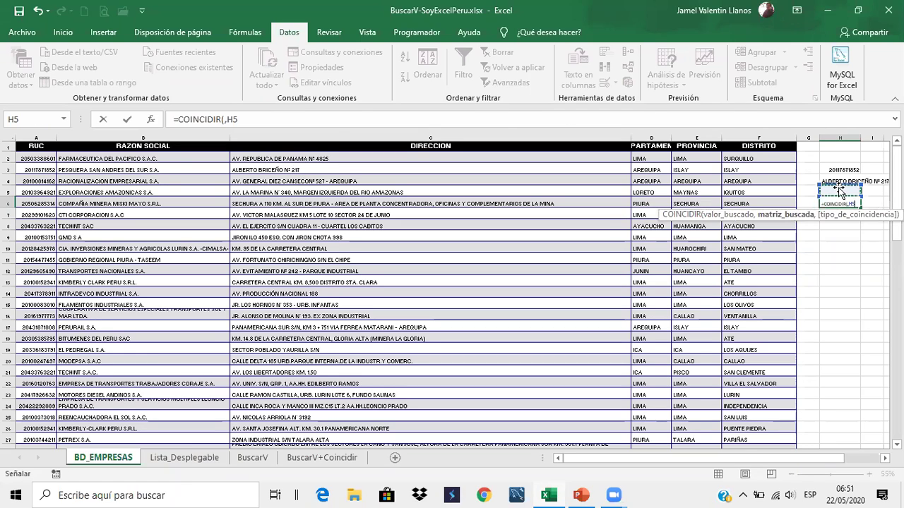
{"action": "type", "text": ","}
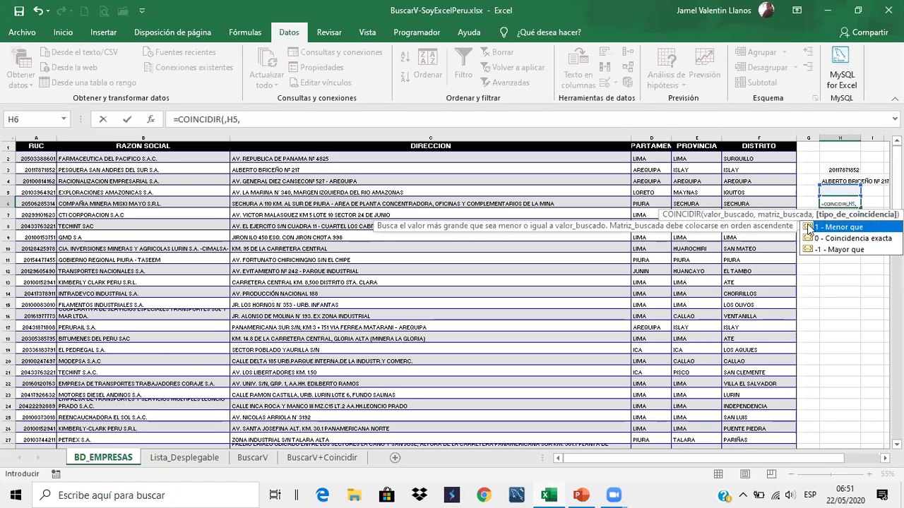
{"action": "key", "text": "BackSpace"}
{"action": "key", "text": "BackSpace"}
{"action": "key", "text": "BackSpace"}
{"action": "key", "text": "BackSpace"}
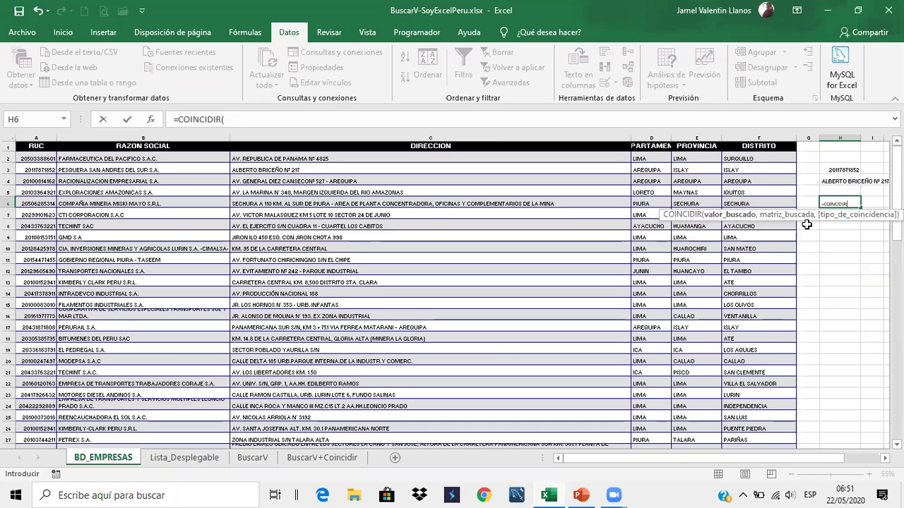
{"action": "left_click", "coordinate": [846, 190]}
{"action": "type", "text": ","}
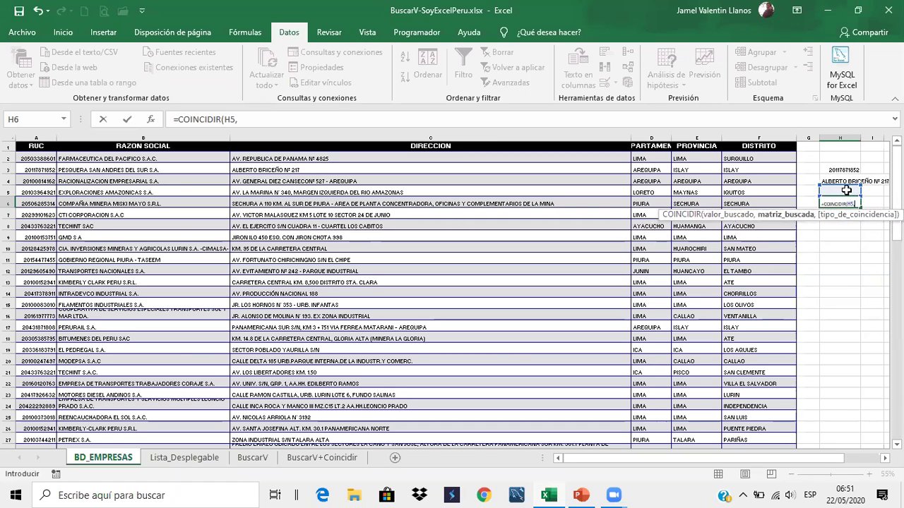
{"action": "left_click", "coordinate": [124, 145]}
{"action": "left_click_drag", "start_coordinate": [125, 145], "coordinate": [748, 154]}
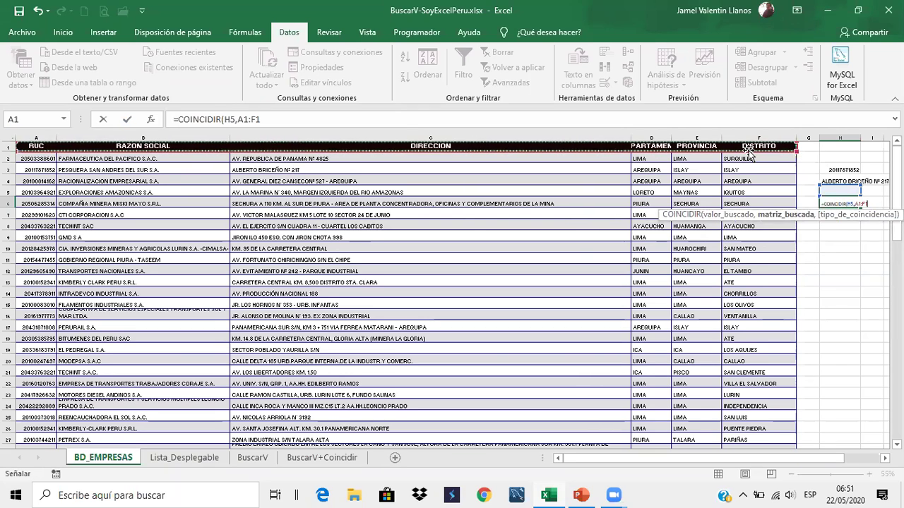
{"action": "type", "text": ","}
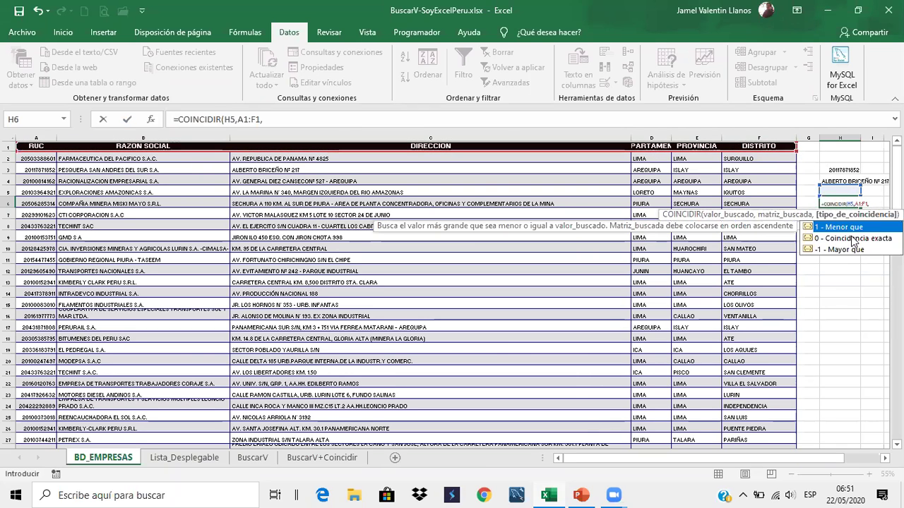
{"action": "left_click", "coordinate": [854, 239]}
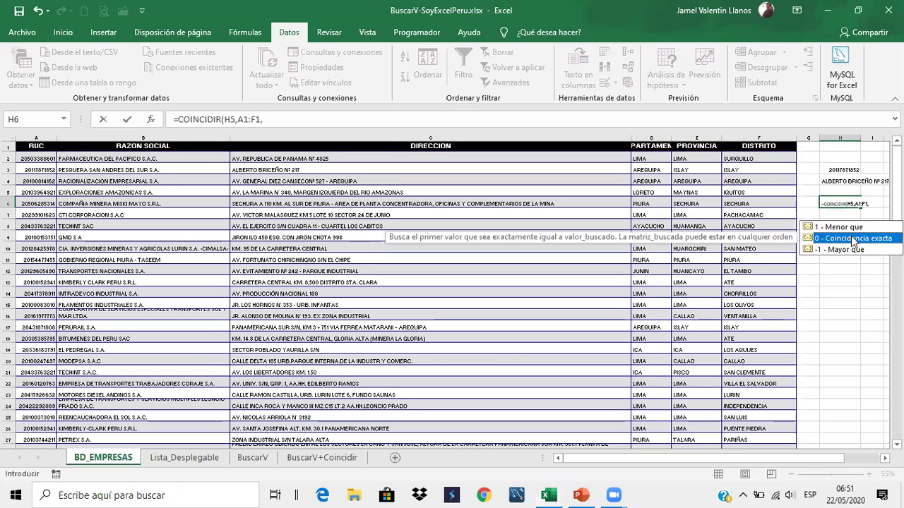
{"action": "key", "text": "Return"}
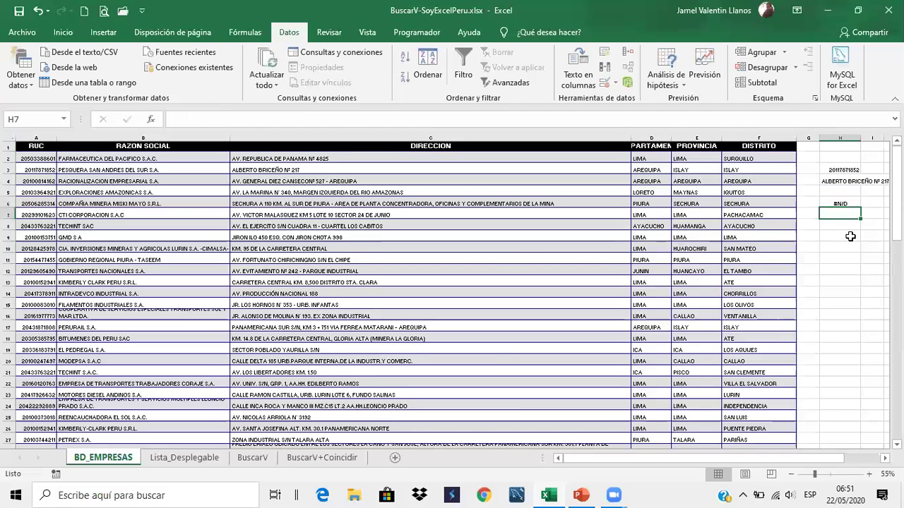
Copy the RAZON SOCIAL header into H5 so H6 returns position 2
{"action": "key", "text": "Up"}
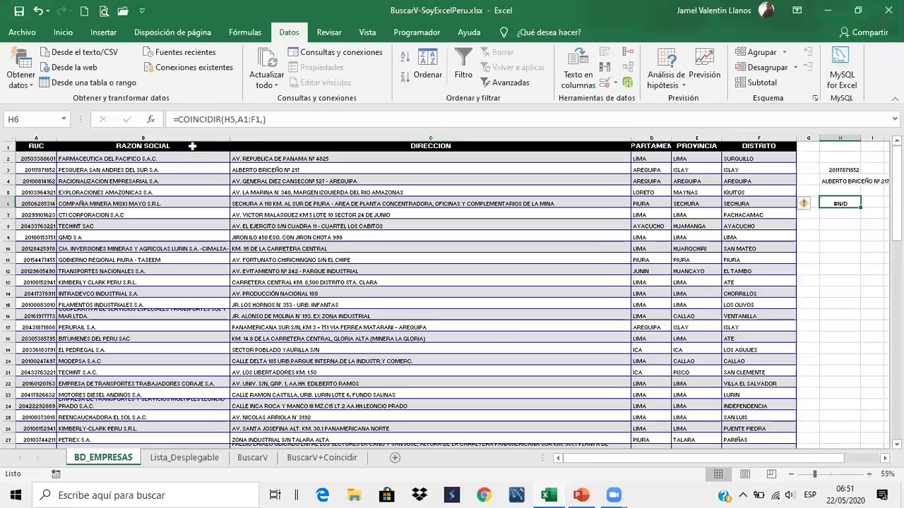
{"action": "left_click", "coordinate": [191, 146]}
{"action": "left_click_drag", "start_coordinate": [281, 113], "coordinate": [123, 118]}
{"action": "key", "text": "ctrl+c"}
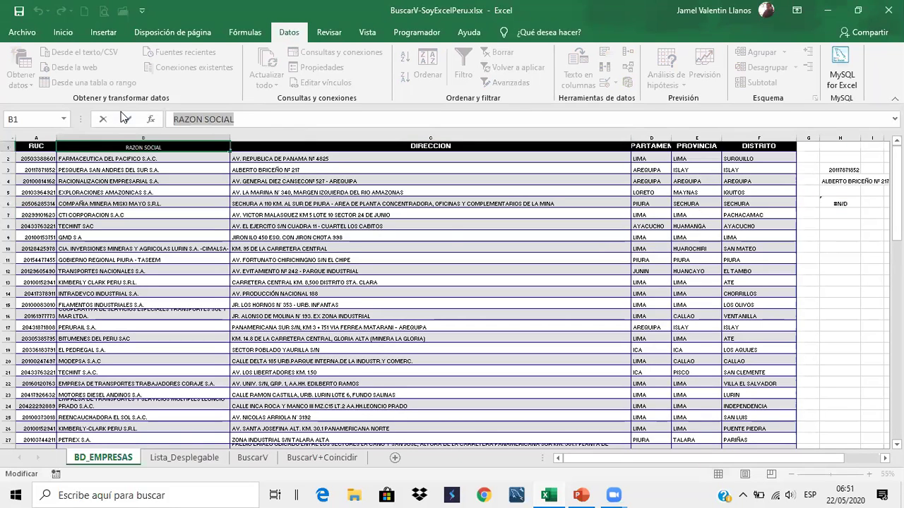
{"action": "key", "text": "Escape"}
{"action": "left_click", "coordinate": [843, 193]}
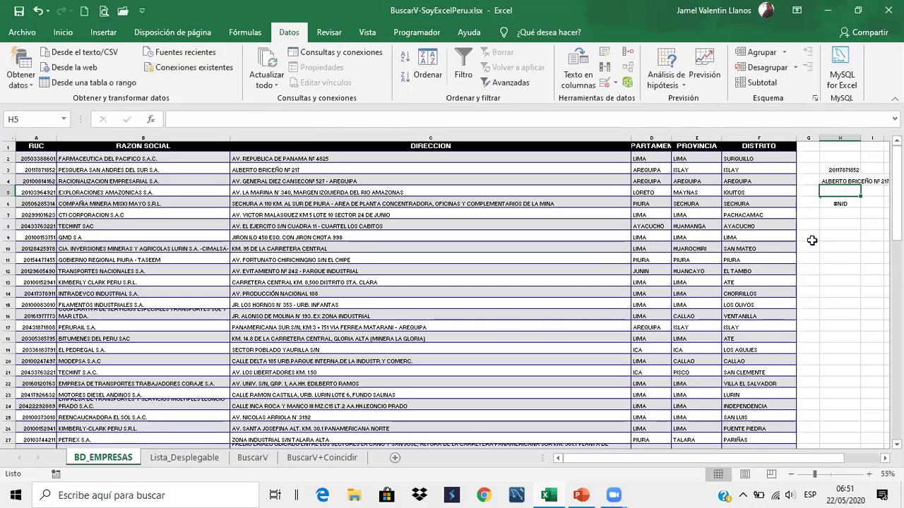
{"action": "key", "text": "ctrl+v"}
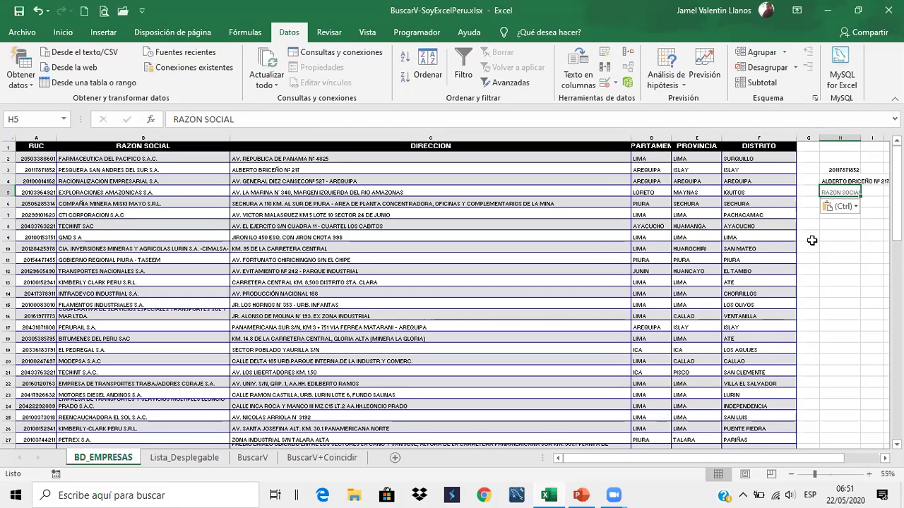
{"action": "key", "text": "Return"}
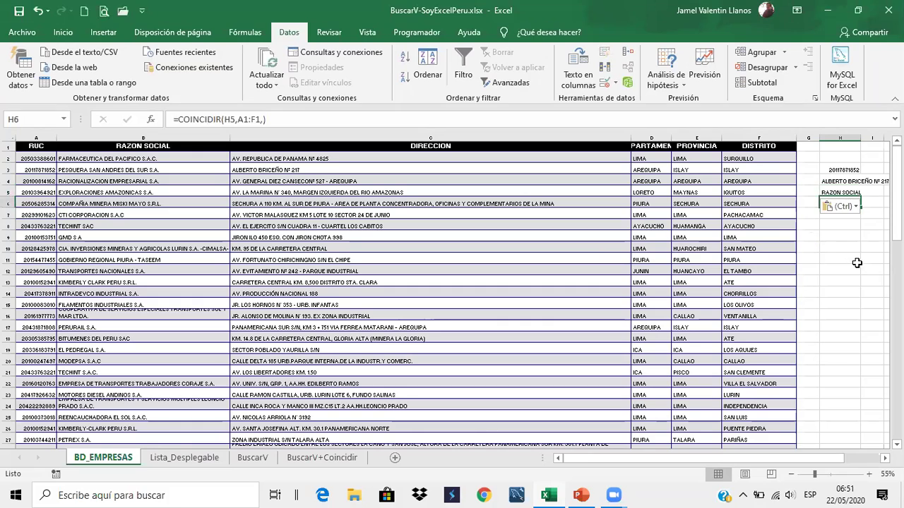
{"action": "left_click", "coordinate": [856, 261]}
{"action": "left_click", "coordinate": [871, 225]}
{"action": "left_click", "coordinate": [855, 192]}
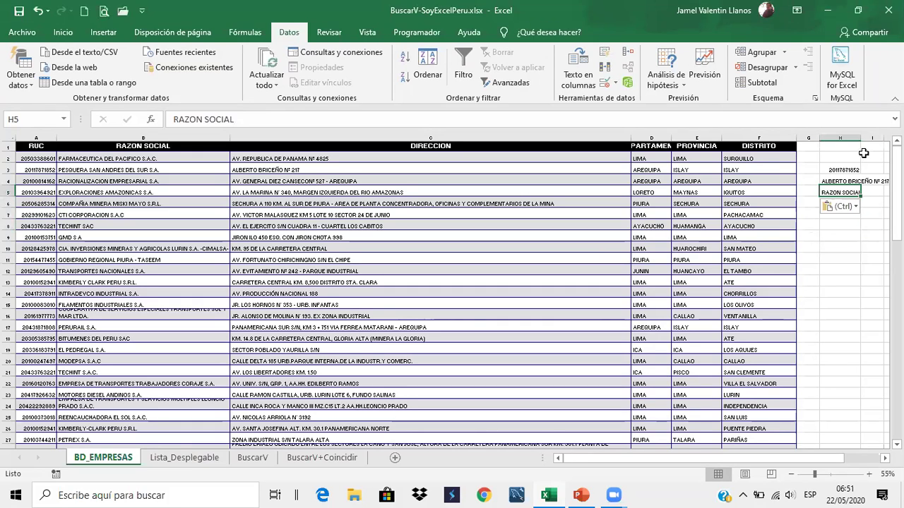
{"action": "left_click", "coordinate": [860, 215]}
{"action": "key", "text": "Up"}
Count the header positions across row 1, from RUC through DIRECCION
{"action": "left_click", "coordinate": [30, 176]}
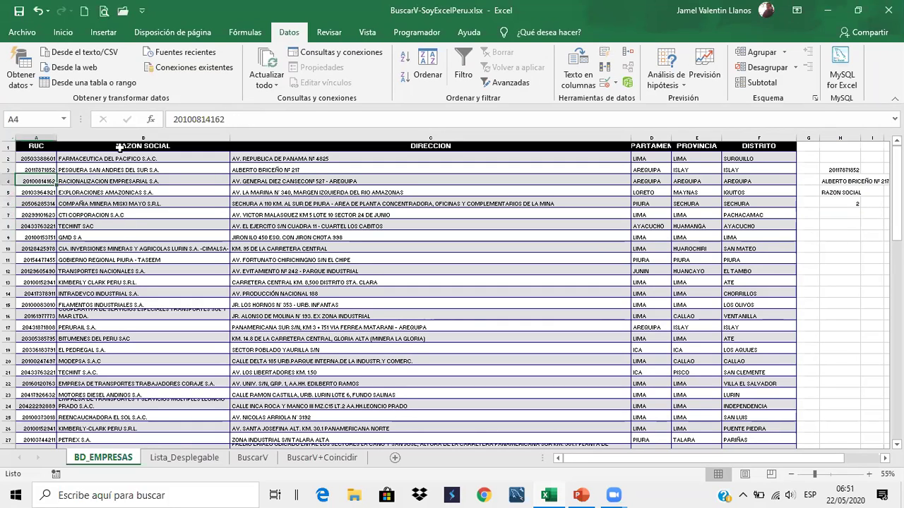
{"action": "left_click", "coordinate": [133, 145]}
{"action": "left_click_drag", "start_coordinate": [32, 146], "coordinate": [113, 147]}
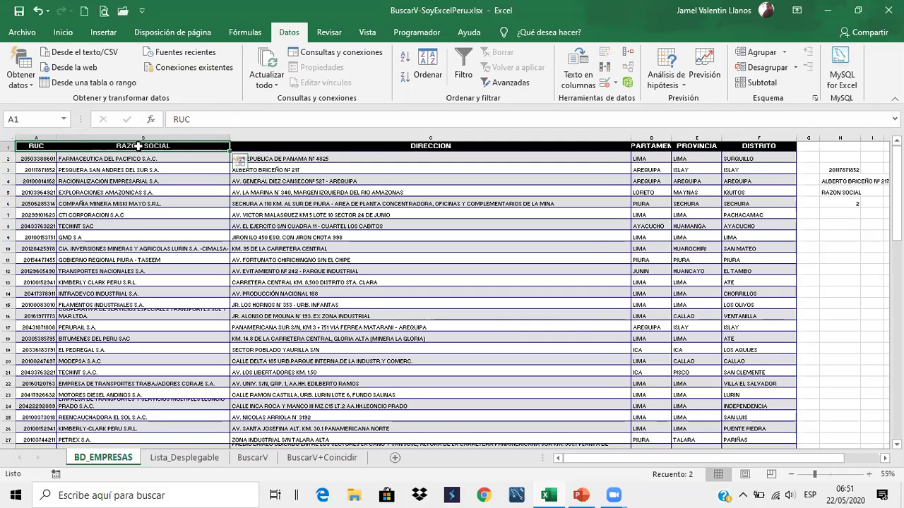
{"action": "left_click", "coordinate": [390, 148]}
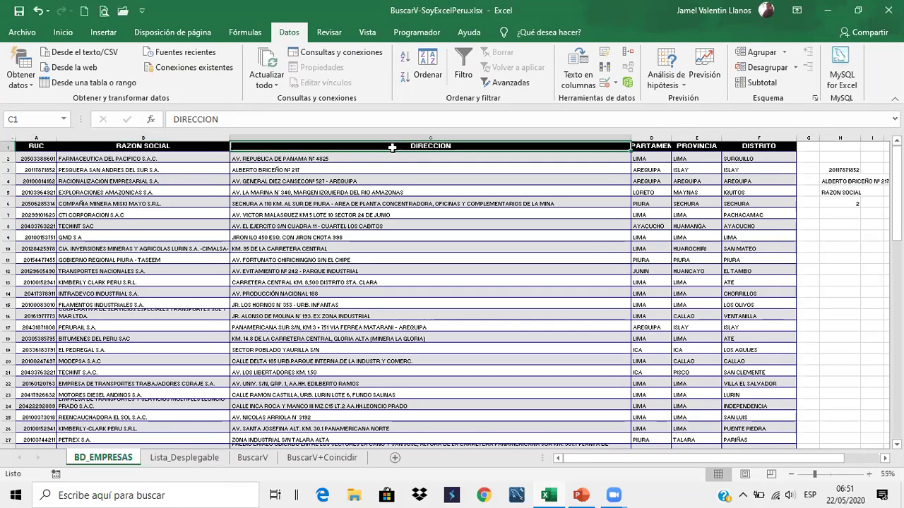
Replace H5's text with the PROVINCIA header so H6 returns 5
{"action": "left_click", "coordinate": [696, 146]}
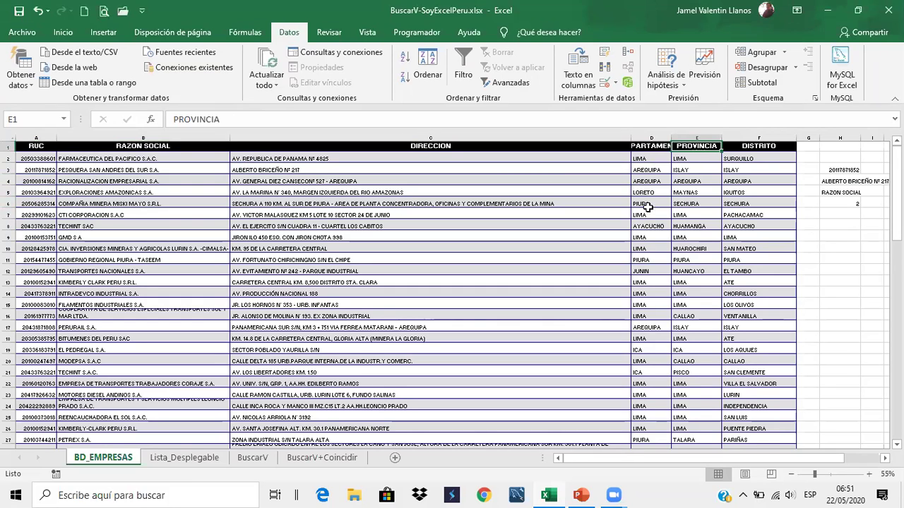
{"action": "double_click", "coordinate": [215, 119]}
{"action": "key", "text": "ctrl+c"}
{"action": "key", "text": "Escape"}
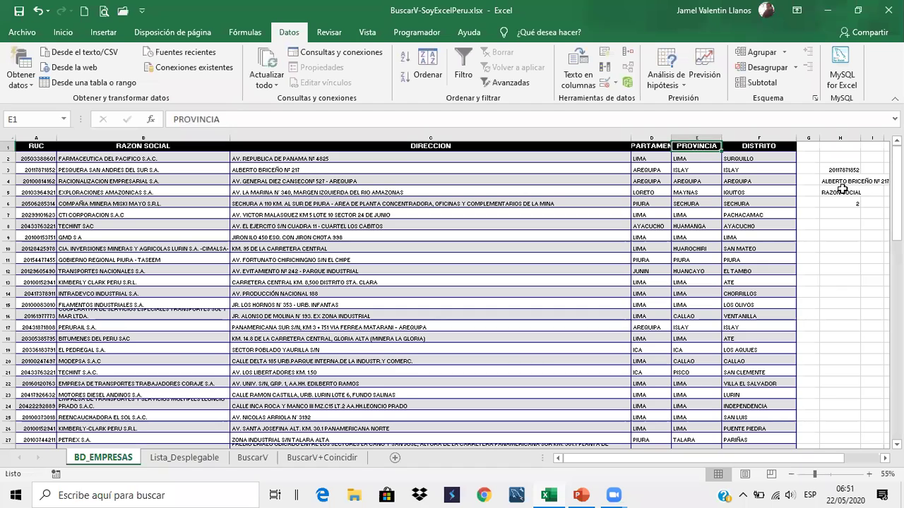
{"action": "left_click", "coordinate": [839, 193]}
{"action": "left_click_drag", "start_coordinate": [233, 120], "coordinate": [76, 121]}
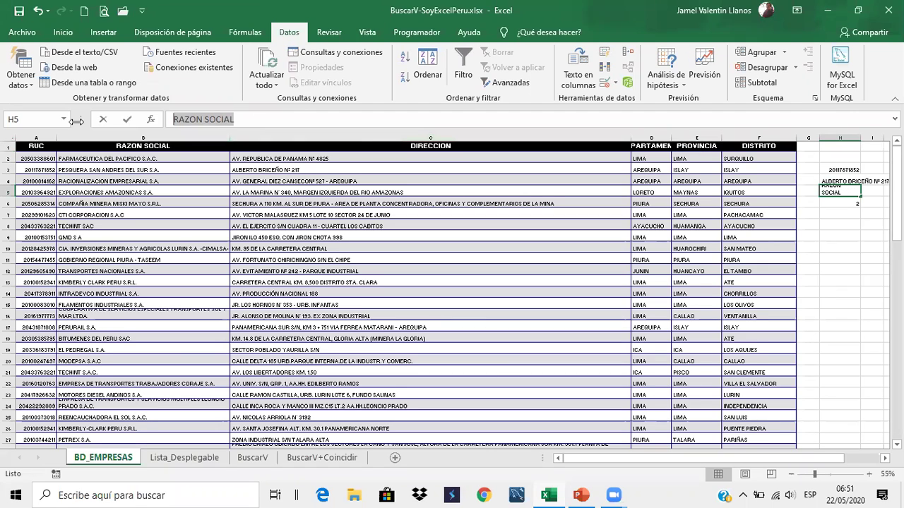
{"action": "key", "text": "ctrl+v"}
{"action": "key", "text": "Return"}
{"action": "left_click", "coordinate": [880, 317]}
{"action": "left_click", "coordinate": [856, 204]}
{"action": "key", "text": "shift+Down"}
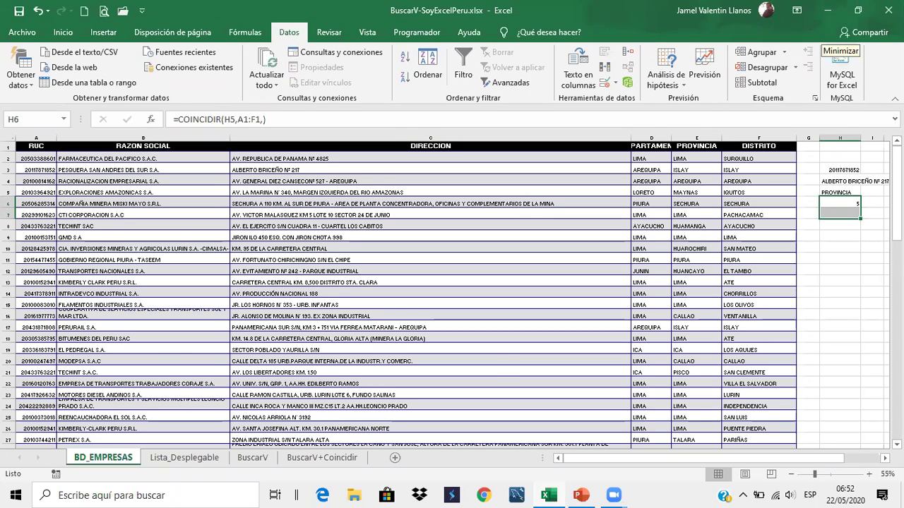
{"action": "left_click", "coordinate": [832, 202]}
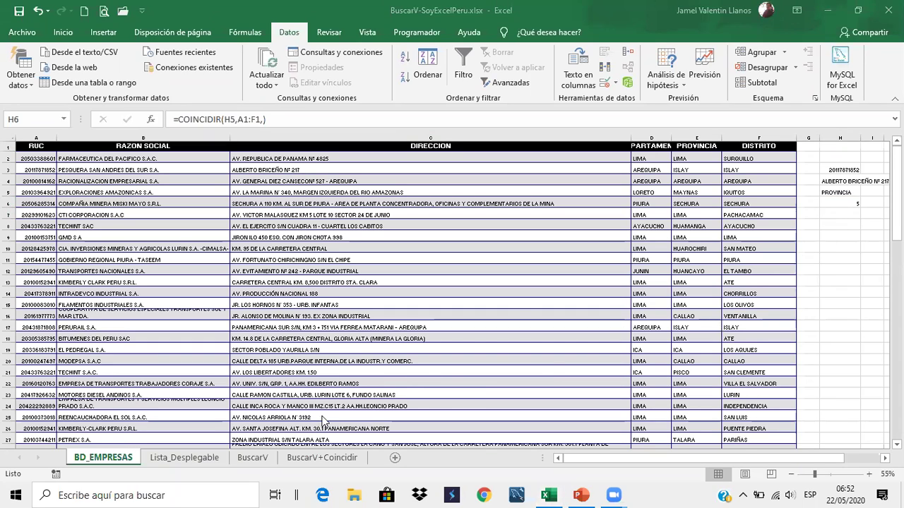
{"action": "left_click", "coordinate": [855, 204]}
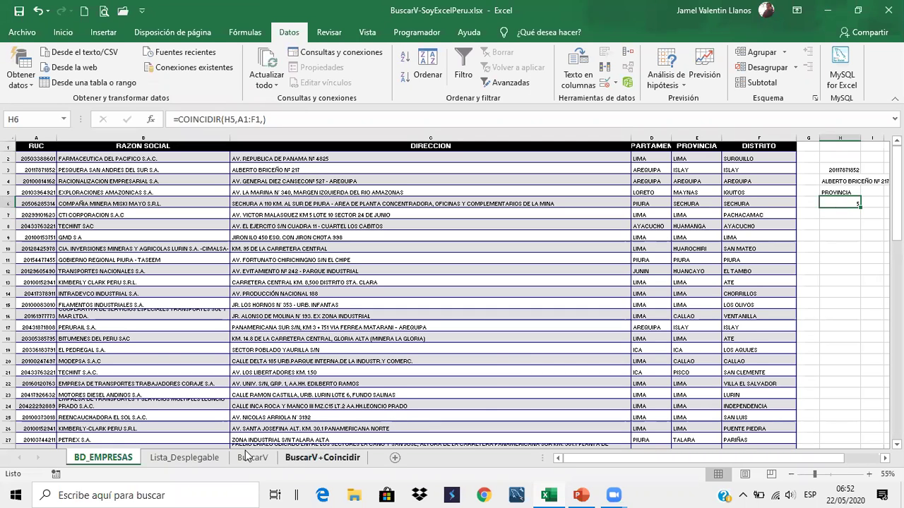
{"action": "left_click", "coordinate": [221, 458]}
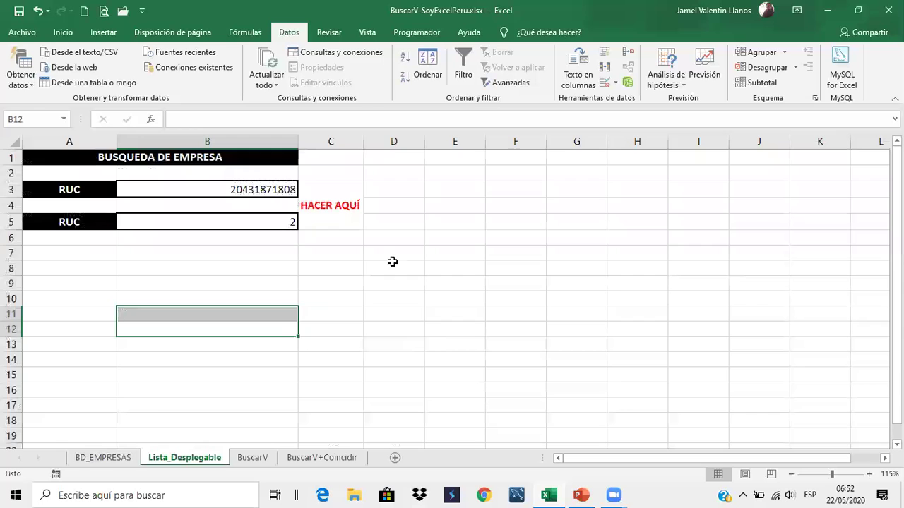
{"action": "left_click", "coordinate": [388, 250]}
{"action": "left_click", "coordinate": [267, 225]}
{"action": "left_click", "coordinate": [291, 187]}
{"action": "left_click", "coordinate": [303, 191]}
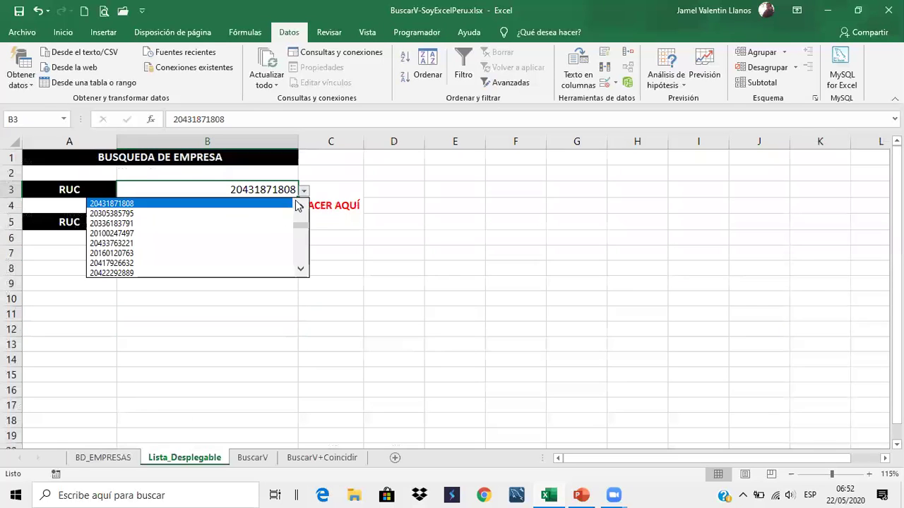
{"action": "left_click", "coordinate": [264, 233]}
{"action": "left_click", "coordinate": [303, 191]}
{"action": "left_click", "coordinate": [273, 243]}
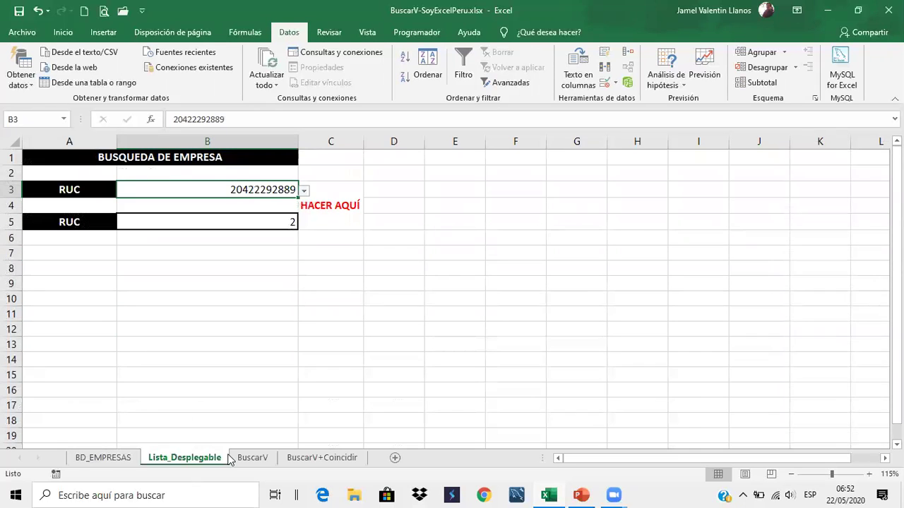
{"action": "left_click", "coordinate": [249, 457]}
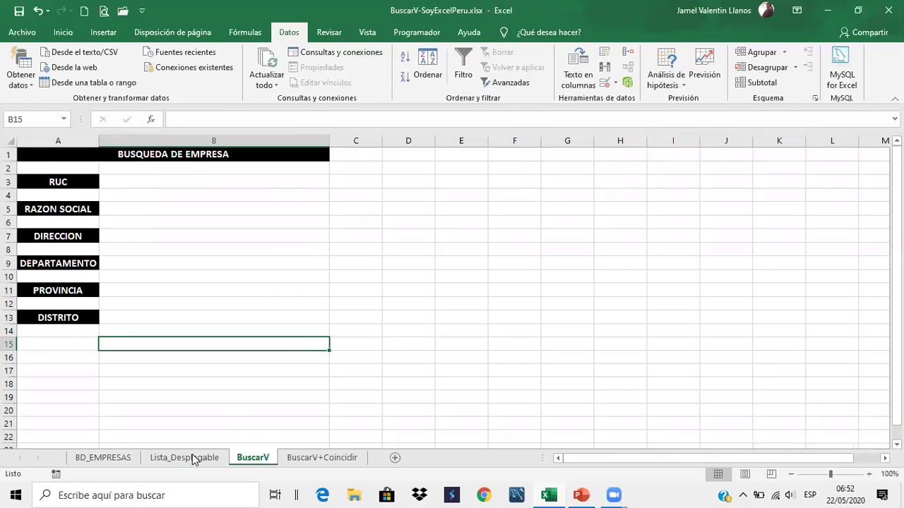
{"action": "left_click", "coordinate": [196, 458]}
{"action": "left_click", "coordinate": [105, 457]}
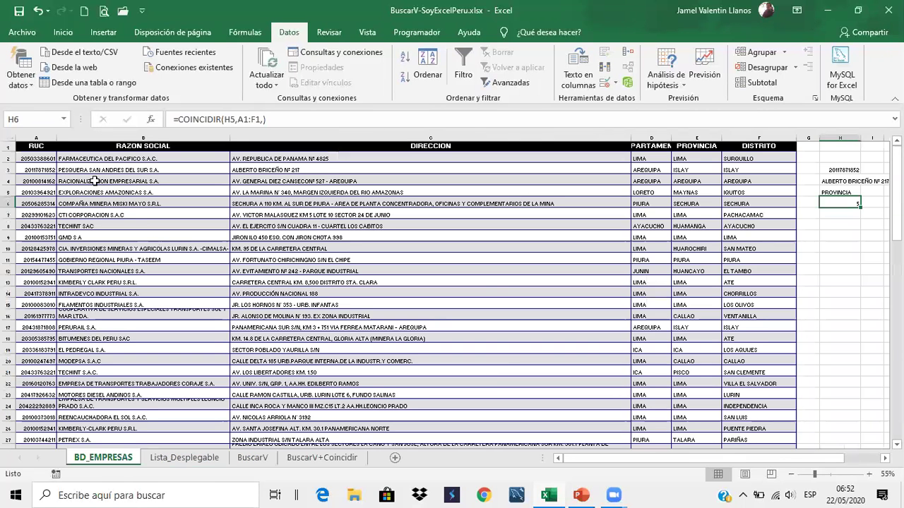
{"action": "left_click", "coordinate": [35, 181]}
{"action": "double_click", "coordinate": [199, 120]}
{"action": "key", "text": "ctrl+c"}
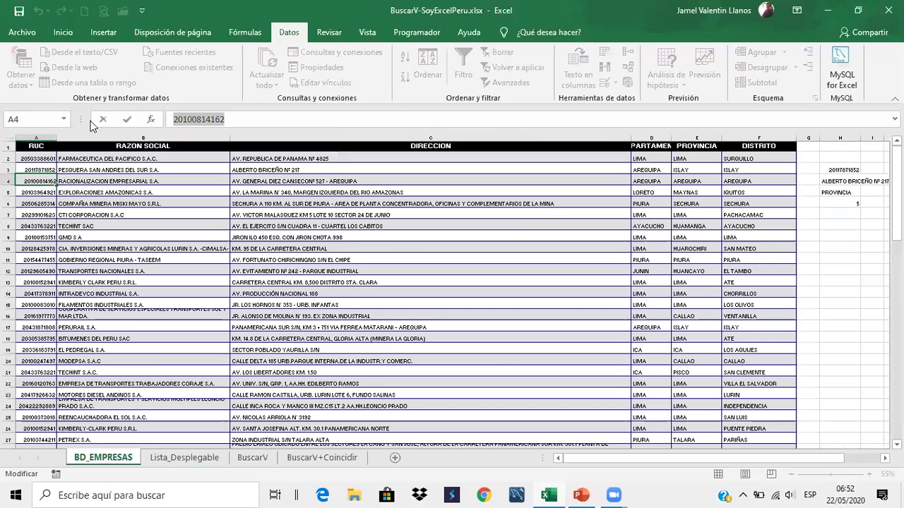
{"action": "key", "text": "Escape"}
{"action": "left_click", "coordinate": [191, 457]}
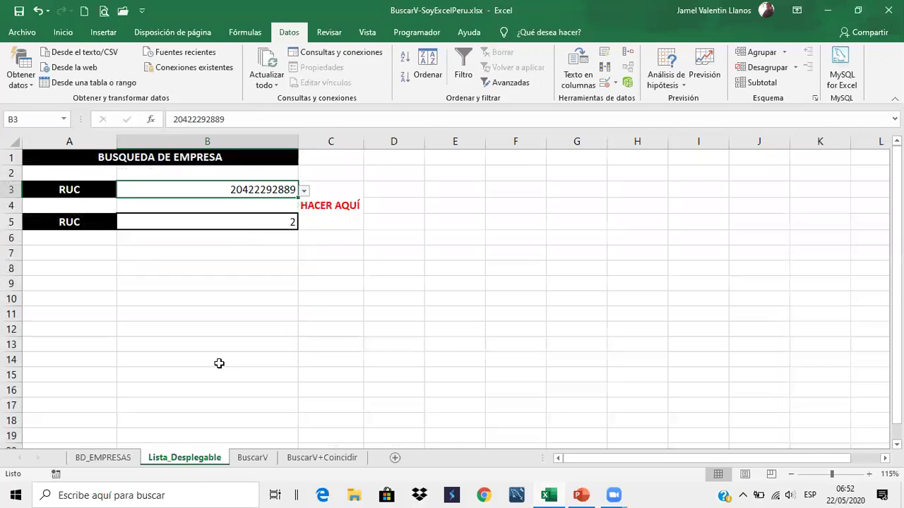
{"action": "left_click", "coordinate": [252, 457]}
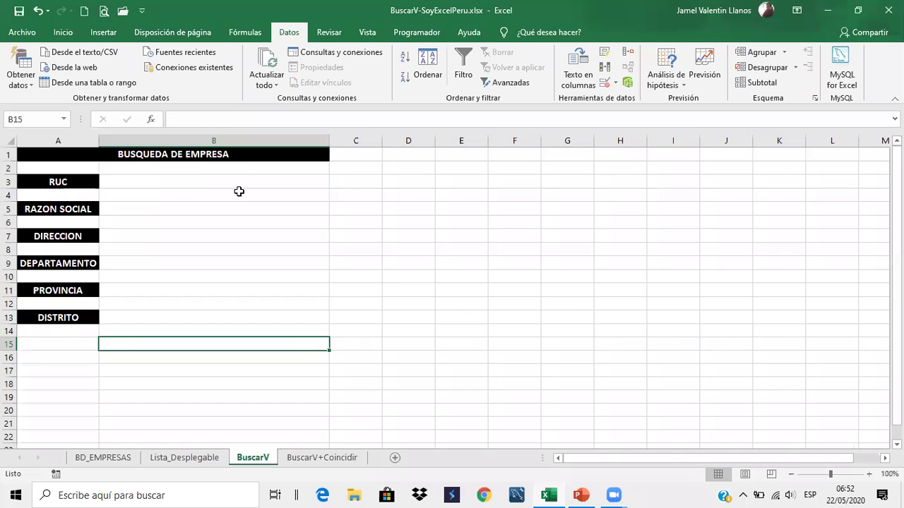
{"action": "left_click", "coordinate": [213, 177]}
{"action": "left_click", "coordinate": [238, 118]}
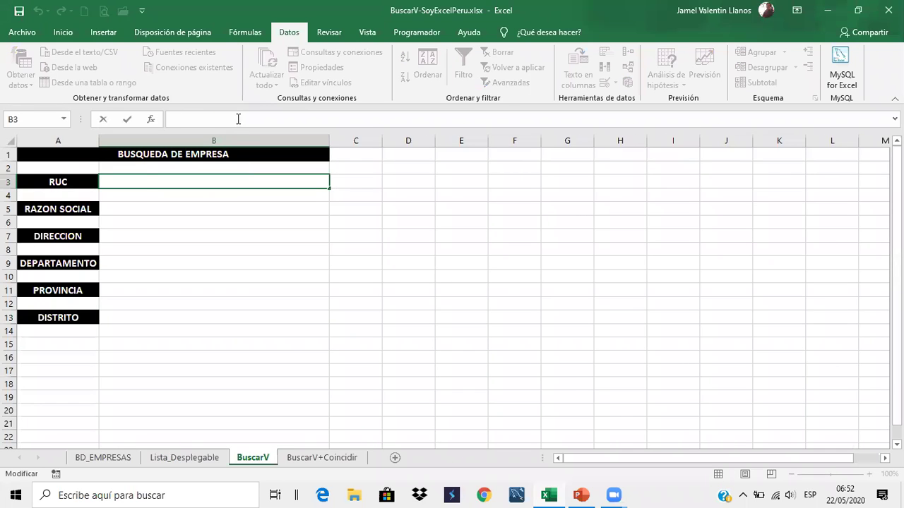
{"action": "key", "text": "ctrl+v"}
{"action": "key", "text": "Return"}
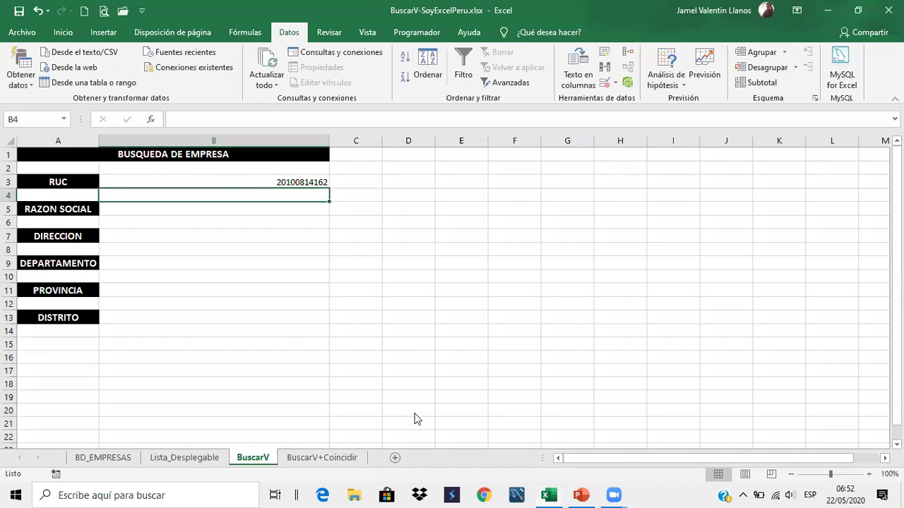
Look over the empty result cells B5, B7, B9, B11 and B13
{"action": "left_click", "coordinate": [210, 211]}
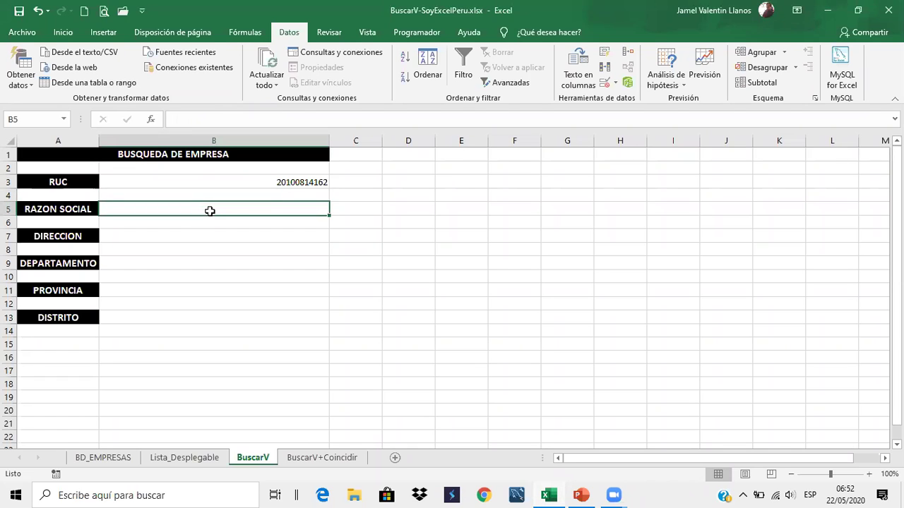
{"action": "left_click", "coordinate": [240, 181]}
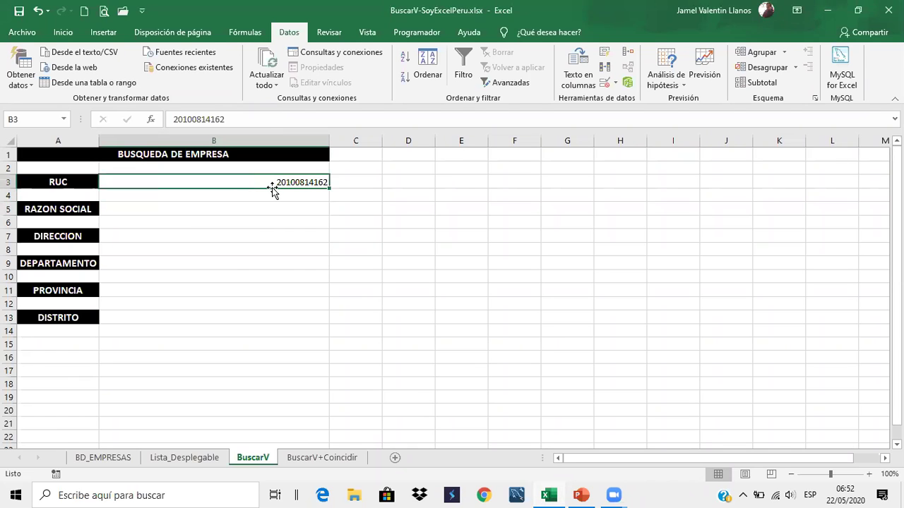
{"action": "left_click", "coordinate": [252, 210]}
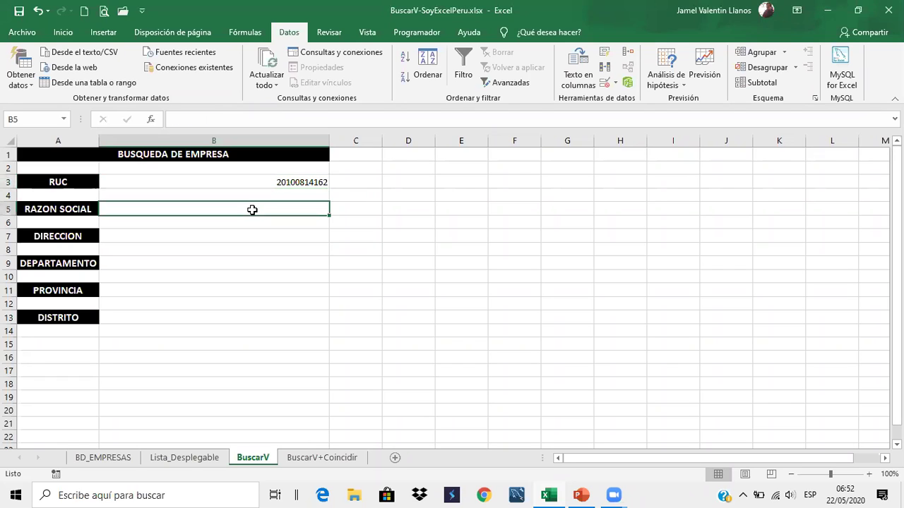
{"action": "left_click", "coordinate": [230, 237]}
{"action": "left_click", "coordinate": [220, 262]}
{"action": "left_click", "coordinate": [211, 289]}
{"action": "left_click", "coordinate": [206, 316]}
Start the lookup formula in B5 by typing =BUSC
{"action": "left_click", "coordinate": [111, 197]}
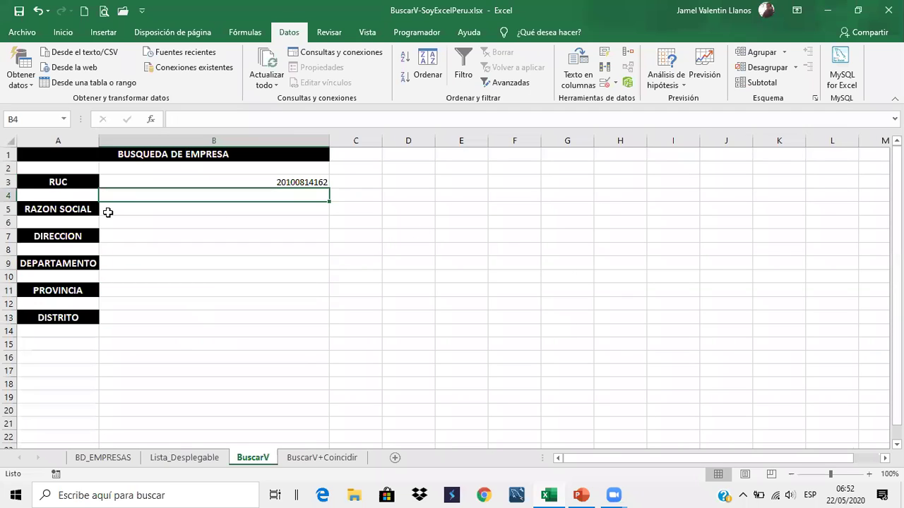
{"action": "left_click", "coordinate": [137, 208]}
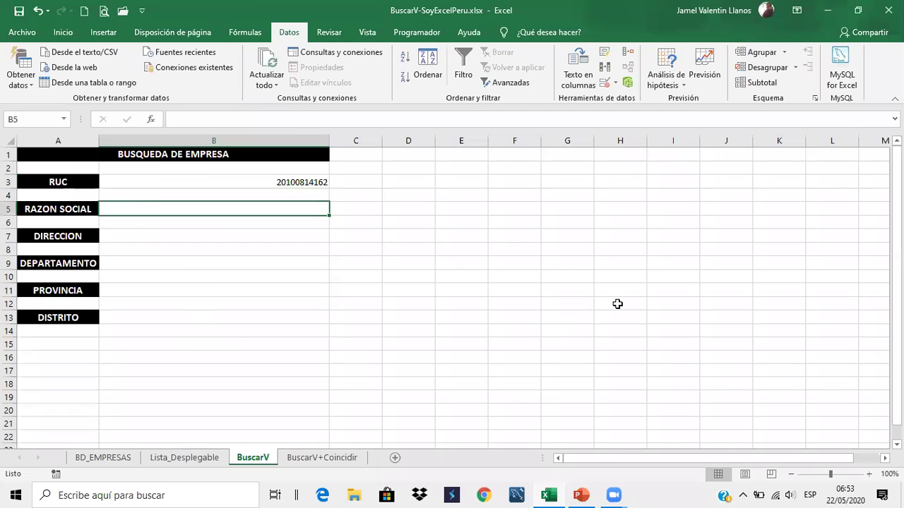
{"action": "scroll", "coordinate": [522, 319], "scroll_direction": "up", "scroll_amount": 4}
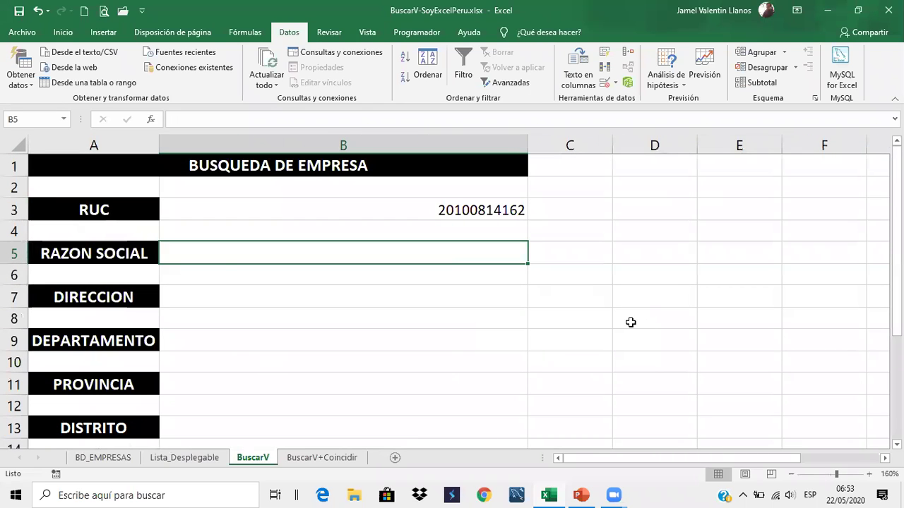
{"action": "type", "text": "=BUSC"}
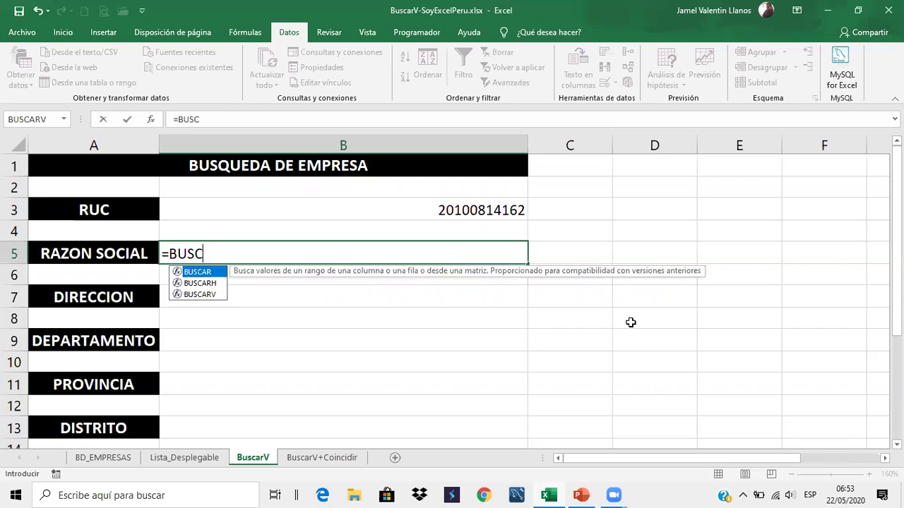
Complete B5 as =BUSCARV(B3, BD_EMPRESAS!A2:F83, 2, FALSO), returning RACIONALIZACION EMPRESARIAL S.A
{"action": "key", "text": "Down"}
{"action": "key", "text": "Down"}
{"action": "key", "text": "Tab"}
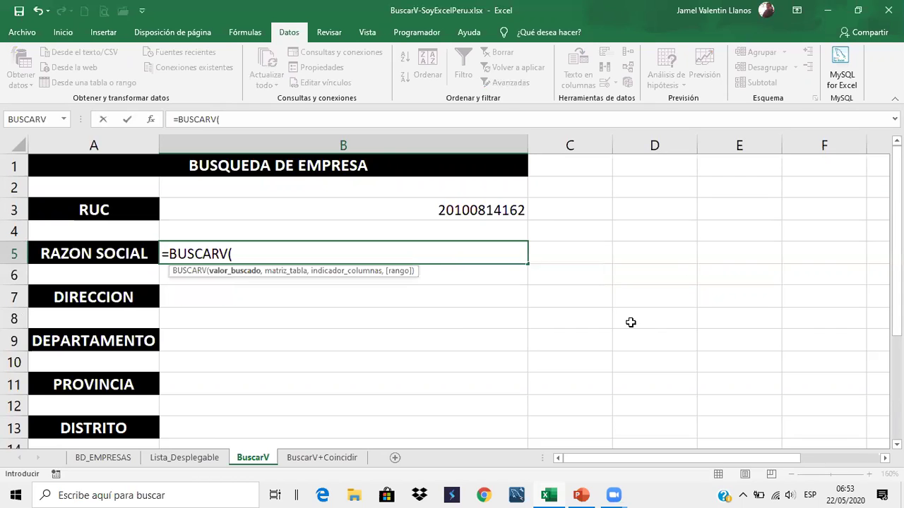
{"action": "left_click", "coordinate": [447, 205]}
{"action": "type", "text": ","}
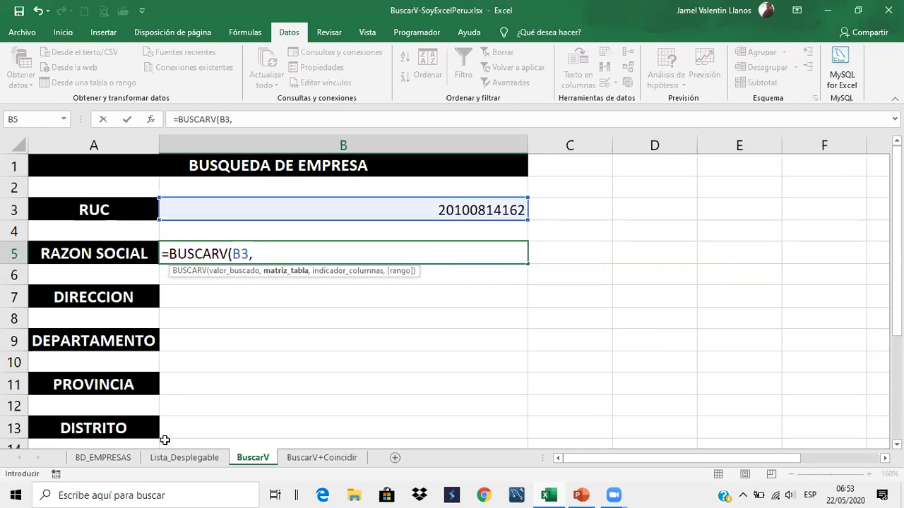
{"action": "left_click", "coordinate": [103, 457]}
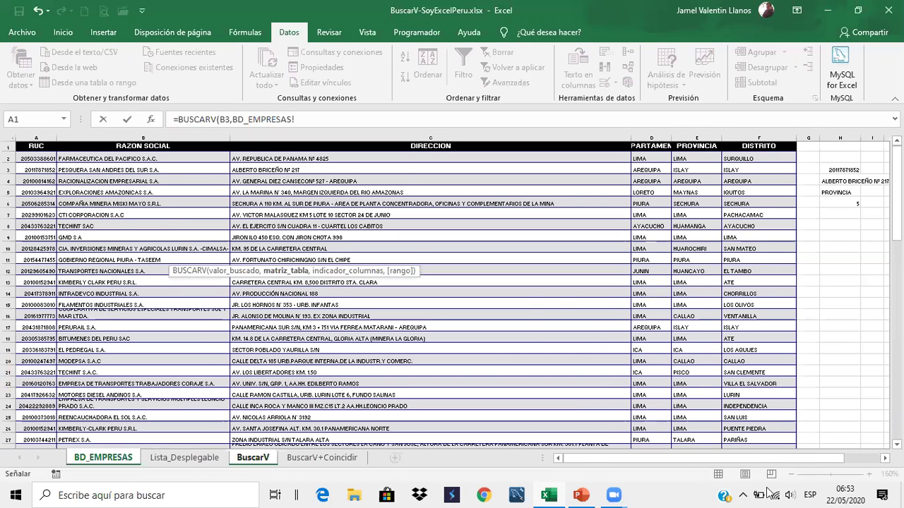
{"action": "left_click_drag", "start_coordinate": [770, 492], "coordinate": [762, 363]}
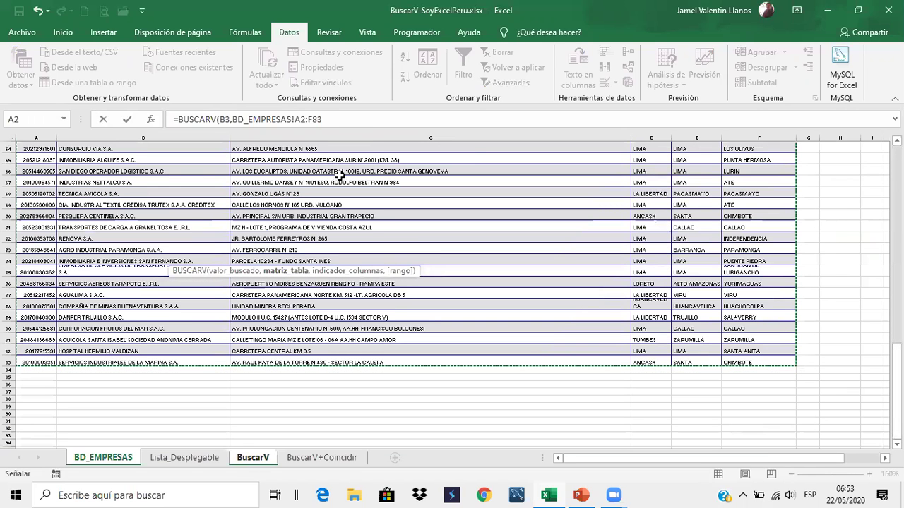
{"action": "left_click", "coordinate": [345, 119]}
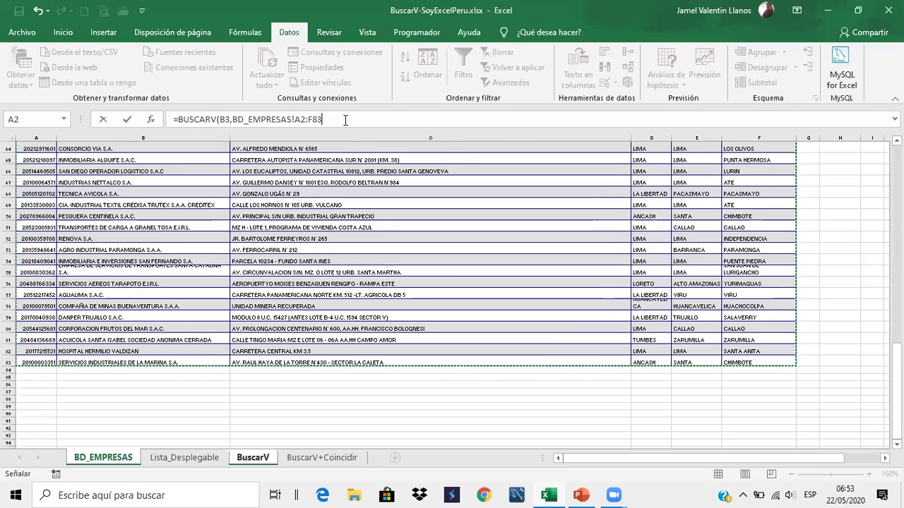
{"action": "left_click", "coordinate": [294, 120]}
{"action": "type", "text": ","}
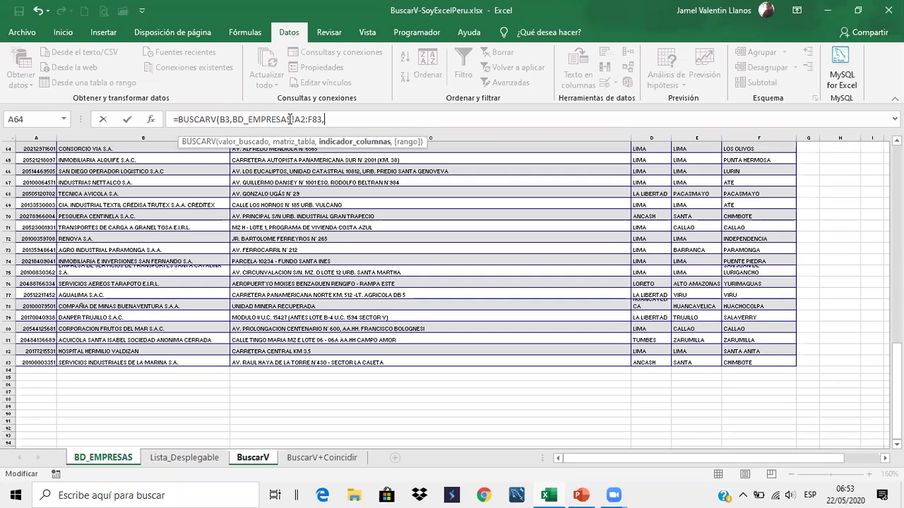
{"action": "type", "text": "2,"}
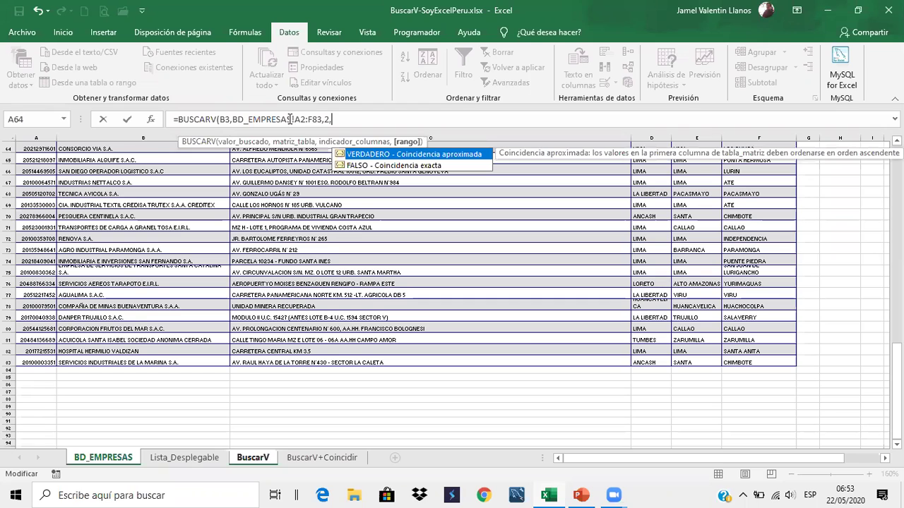
{"action": "key", "text": "Down"}
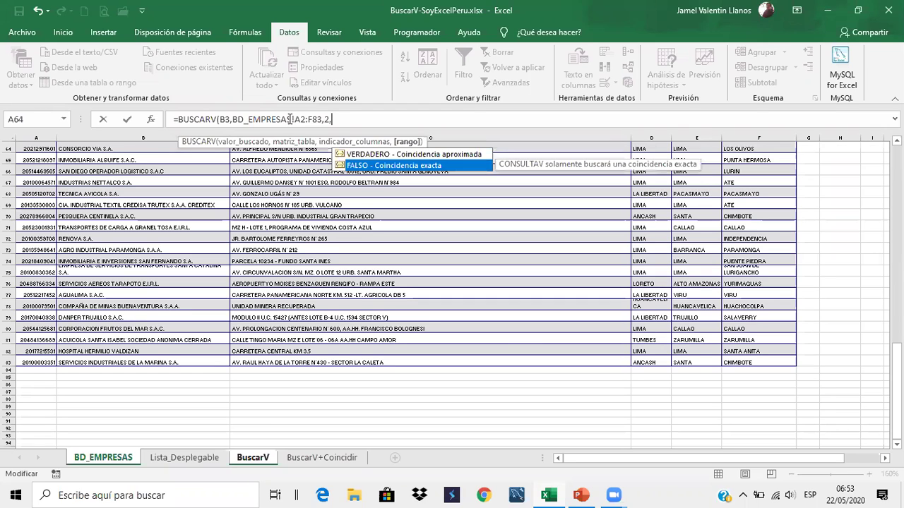
{"action": "key", "text": "Tab"}
{"action": "key", "text": "Return"}
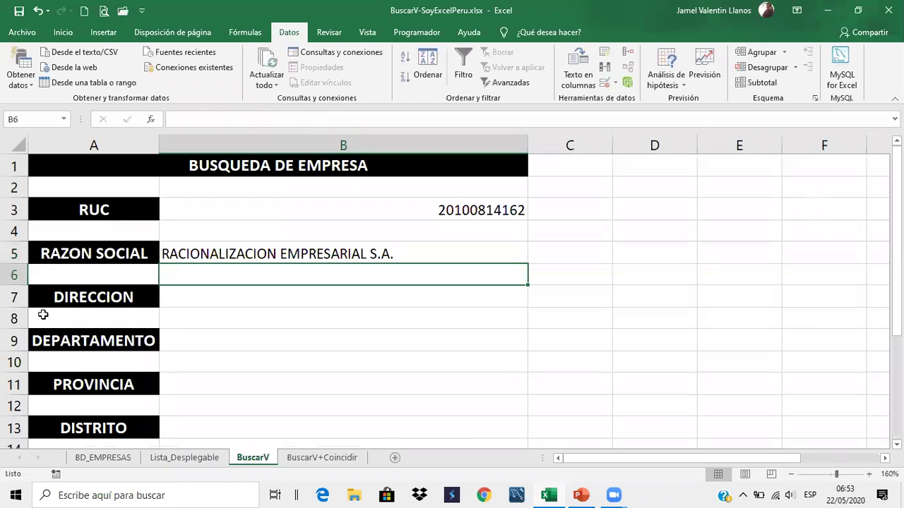
{"action": "left_click", "coordinate": [314, 246]}
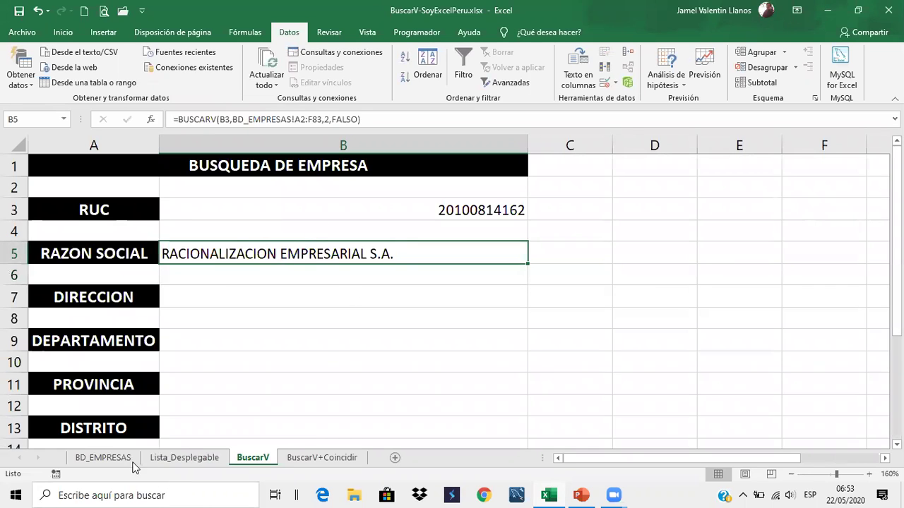
{"action": "left_click", "coordinate": [103, 458]}
{"action": "scroll", "coordinate": [176, 281], "scroll_direction": "down", "scroll_amount": 10}
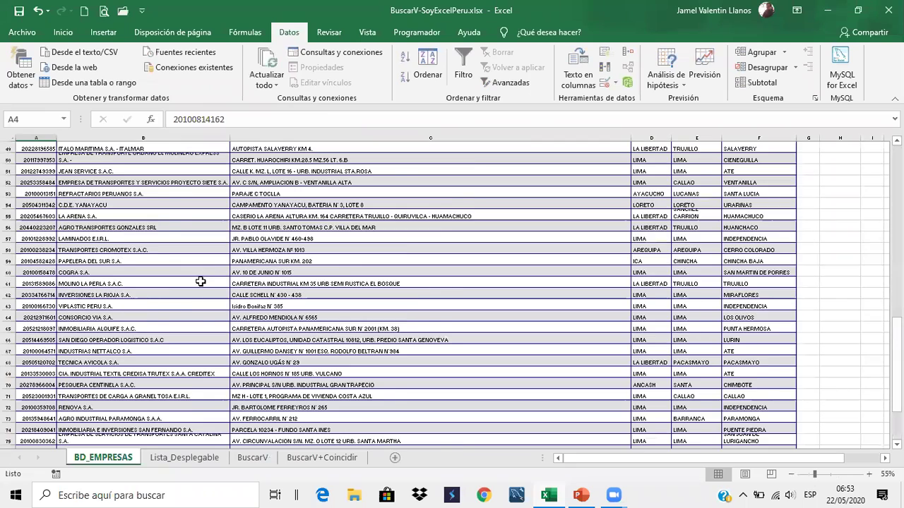
{"action": "scroll", "coordinate": [176, 318], "scroll_direction": "up", "scroll_amount": 10}
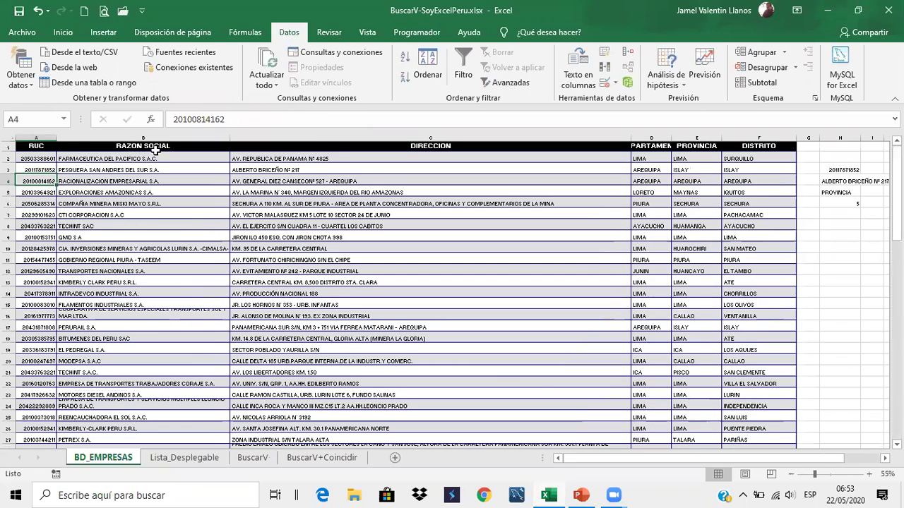
{"action": "left_click", "coordinate": [156, 147]}
{"action": "left_click", "coordinate": [314, 149]}
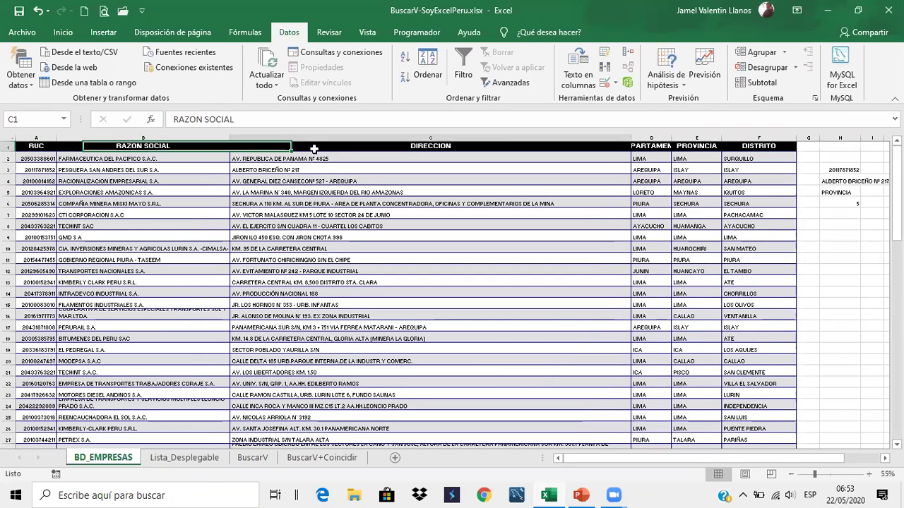
{"action": "left_click", "coordinate": [51, 159]}
{"action": "left_click", "coordinate": [107, 158]}
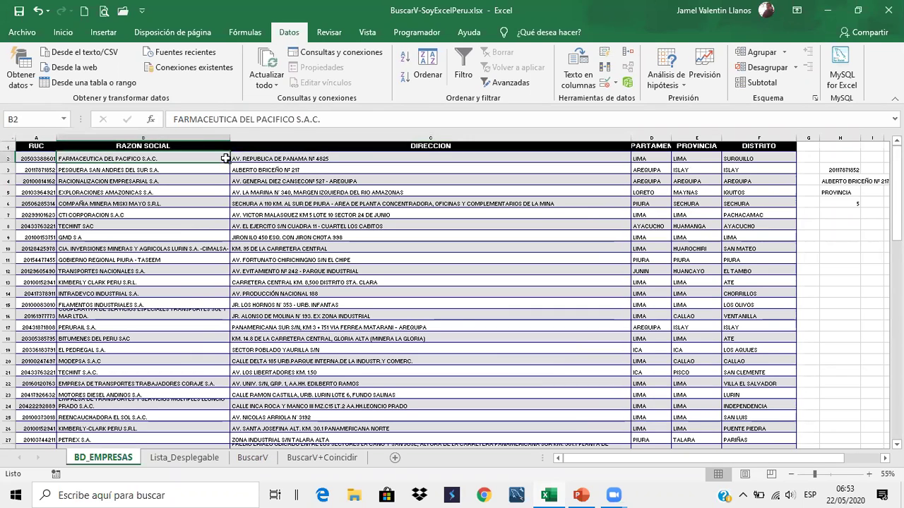
{"action": "left_click", "coordinate": [260, 156]}
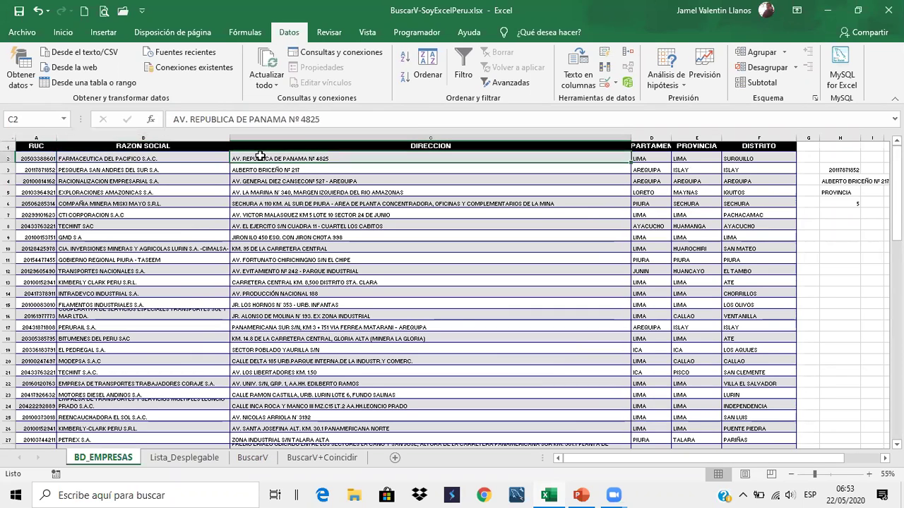
{"action": "left_click", "coordinate": [654, 162]}
{"action": "left_click", "coordinate": [689, 158]}
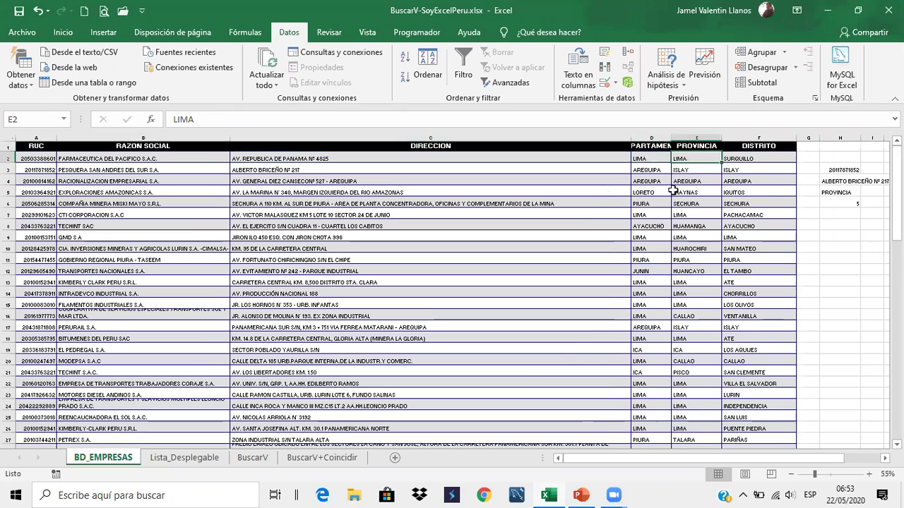
{"action": "left_click", "coordinate": [779, 162]}
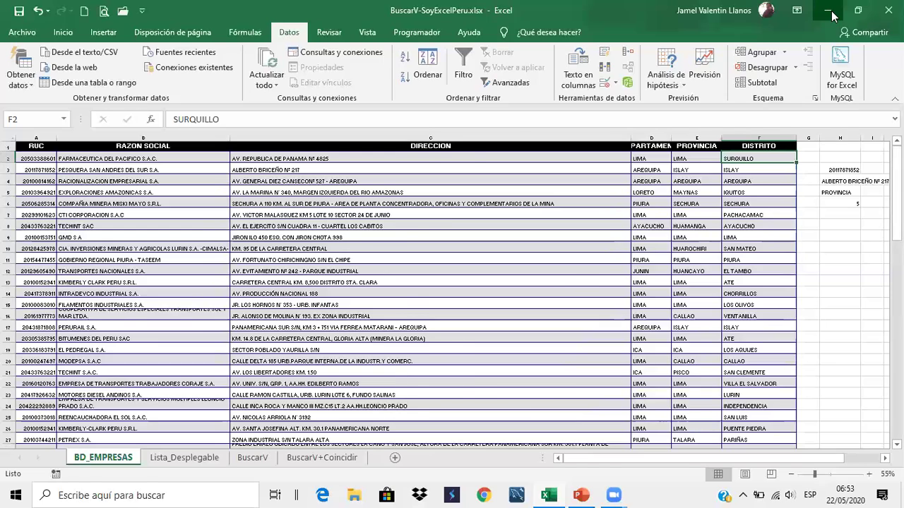
{"action": "left_click", "coordinate": [830, 13]}
{"action": "left_click", "coordinate": [828, 11]}
{"action": "left_click", "coordinate": [555, 490]}
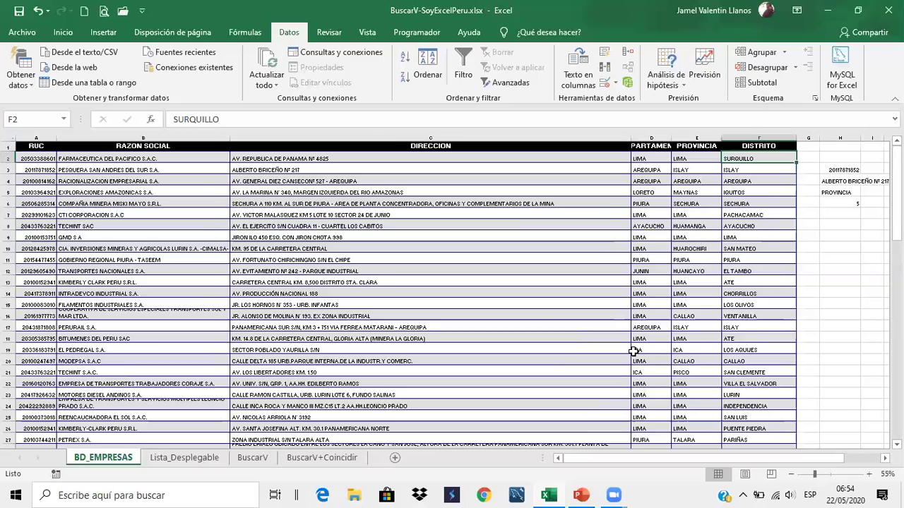
{"action": "left_click", "coordinate": [252, 458]}
{"action": "left_click", "coordinate": [209, 120]}
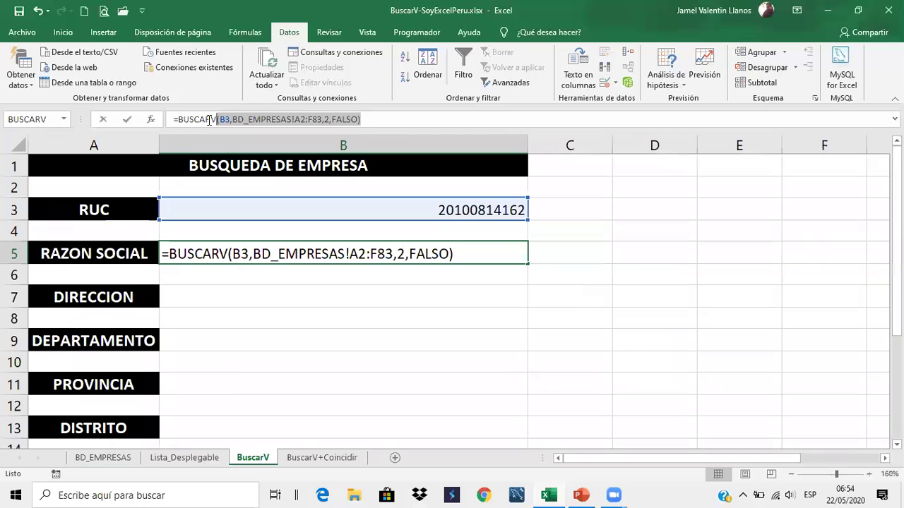
Copy B5's BUSCARV formula text and paste it into B7 and B9
{"action": "left_click_drag", "start_coordinate": [177, 120], "coordinate": [176, 120]}
{"action": "key", "text": "ctrl+c"}
{"action": "key", "text": "Escape"}
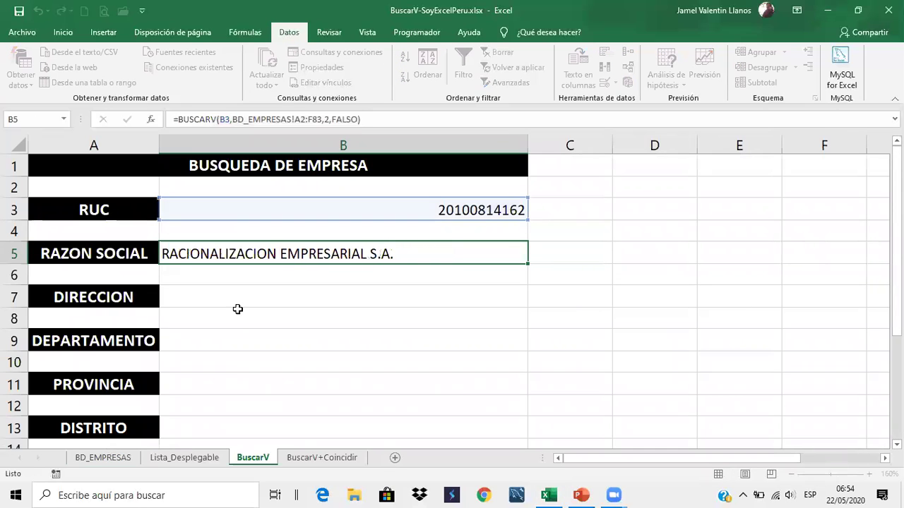
{"action": "left_click", "coordinate": [247, 301]}
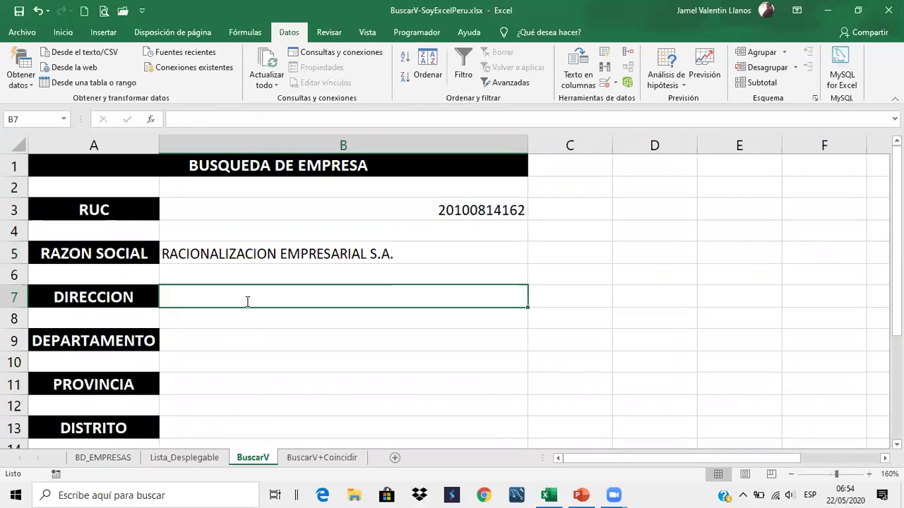
{"action": "type", "text": "="}
{"action": "key", "text": "ctrl+v"}
{"action": "key", "text": "Return"}
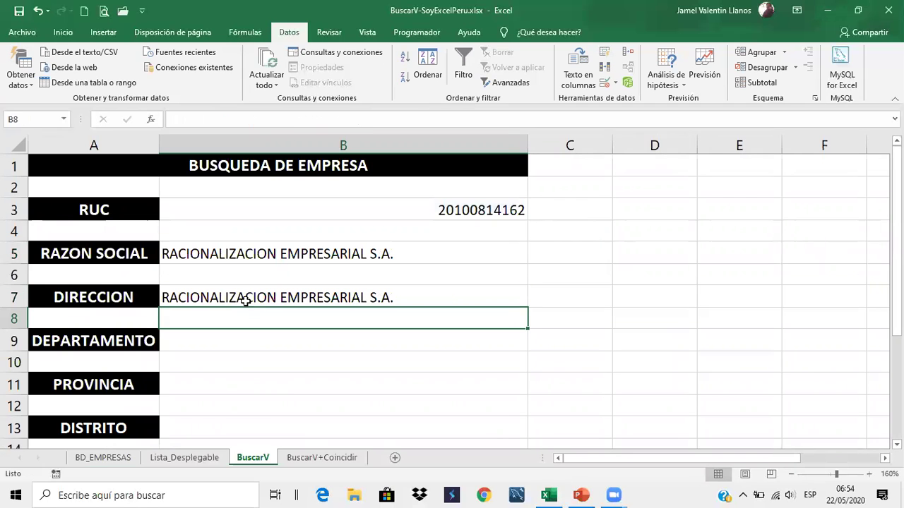
{"action": "key", "text": "Down"}
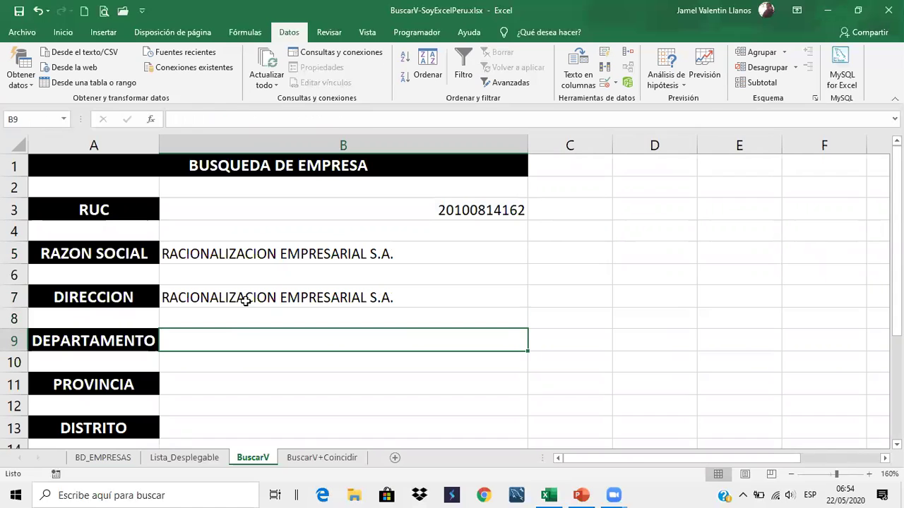
{"action": "type", "text": "="}
{"action": "key", "text": "ctrl+v"}
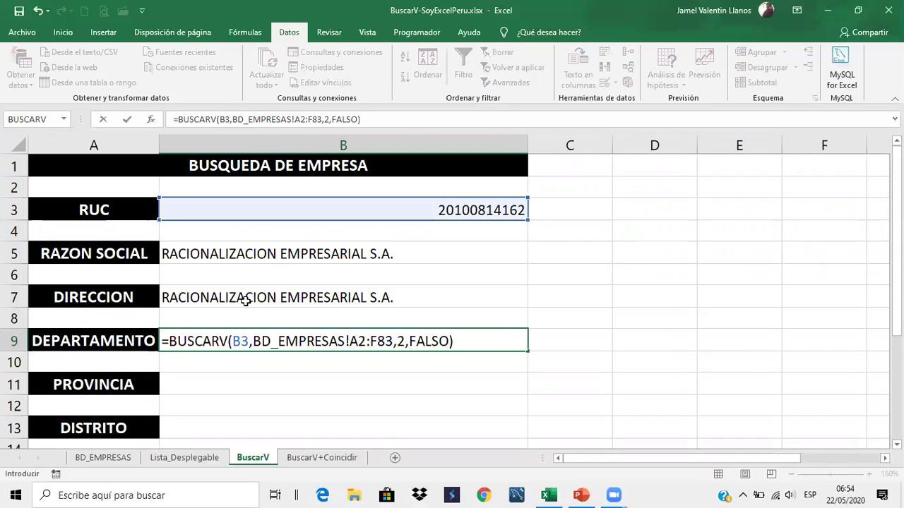
{"action": "key", "text": "Return"}
Paste the same BUSCARV formula into B11 and B13
{"action": "key", "text": "Down"}
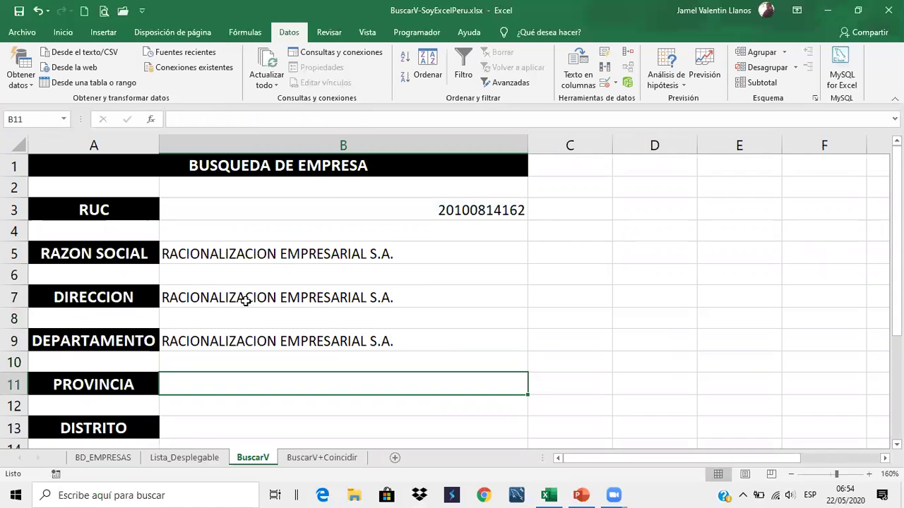
{"action": "type", "text": "="}
{"action": "key", "text": "ctrl+v"}
{"action": "key", "text": "Return"}
{"action": "key", "text": "Right"}
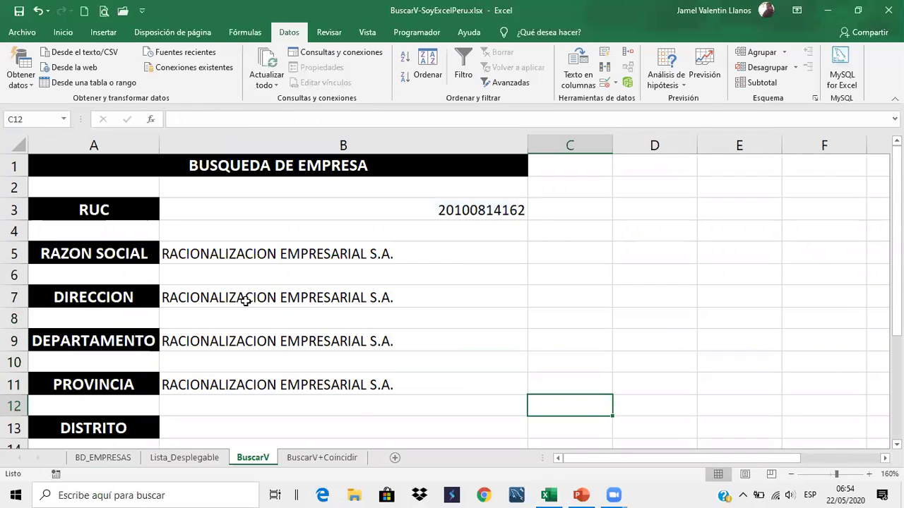
{"action": "key", "text": "Left"}
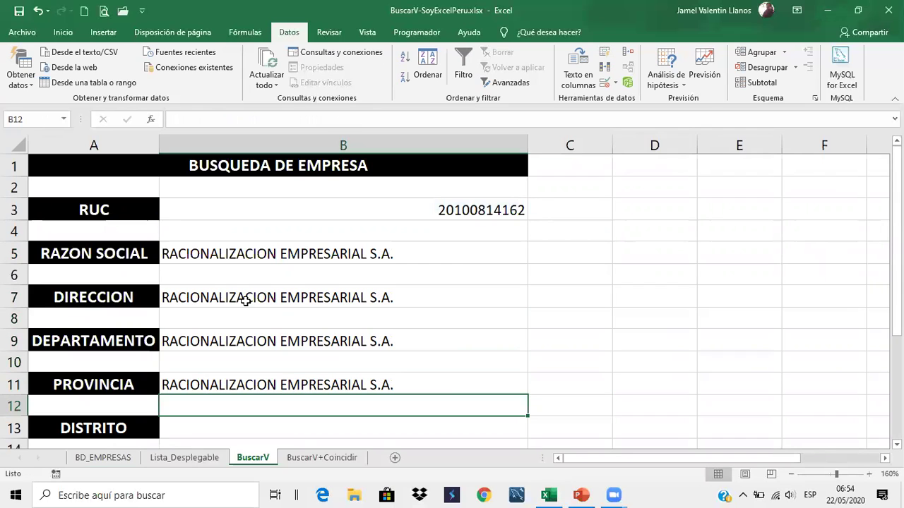
{"action": "key", "text": "Down"}
{"action": "type", "text": "="}
{"action": "key", "text": "ctrl+v"}
{"action": "key", "text": "Return"}
{"action": "scroll", "coordinate": [313, 234], "scroll_direction": "up", "scroll_amount": 1}
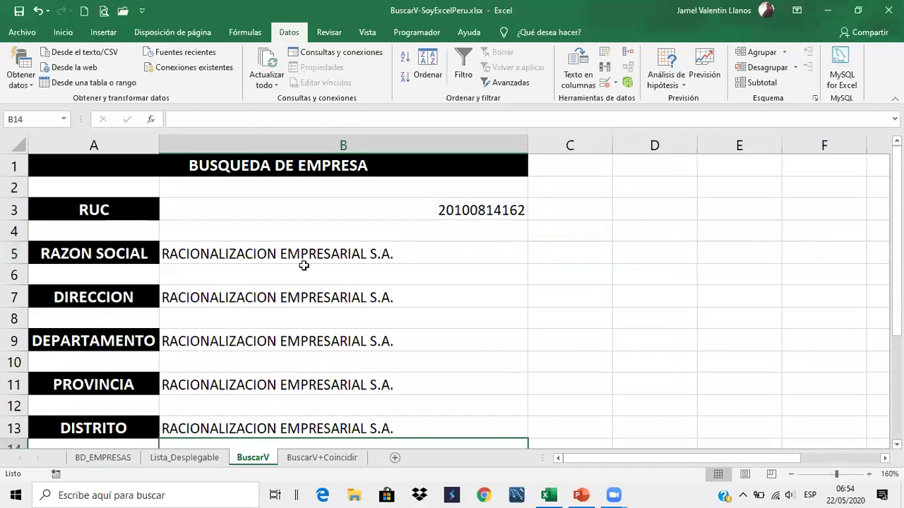
{"action": "key", "text": "Up"}
{"action": "key", "text": "Up"}
{"action": "key", "text": "Up"}
{"action": "key", "text": "Up"}
{"action": "key", "text": "Up"}
{"action": "key", "text": "Up"}
{"action": "key", "text": "Up"}
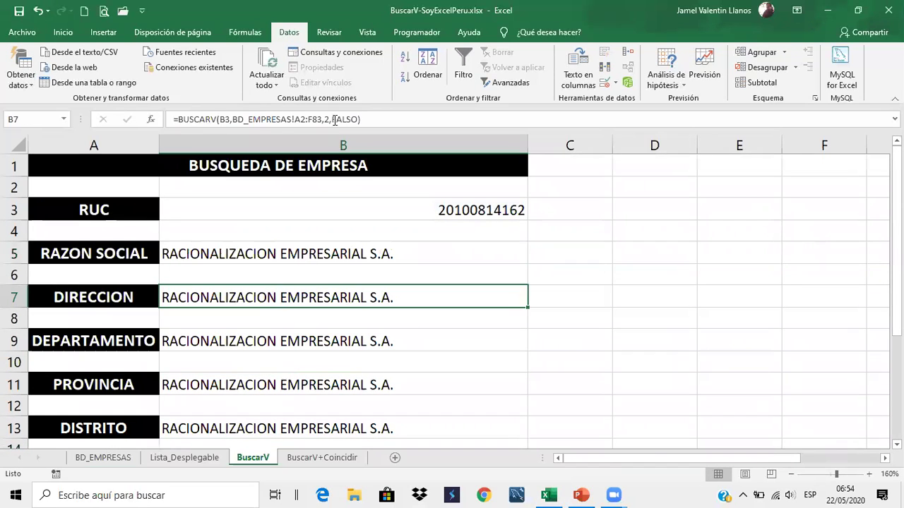
Change the column index to 3 in B7 (address) and 4 in B9
{"action": "left_click", "coordinate": [331, 119]}
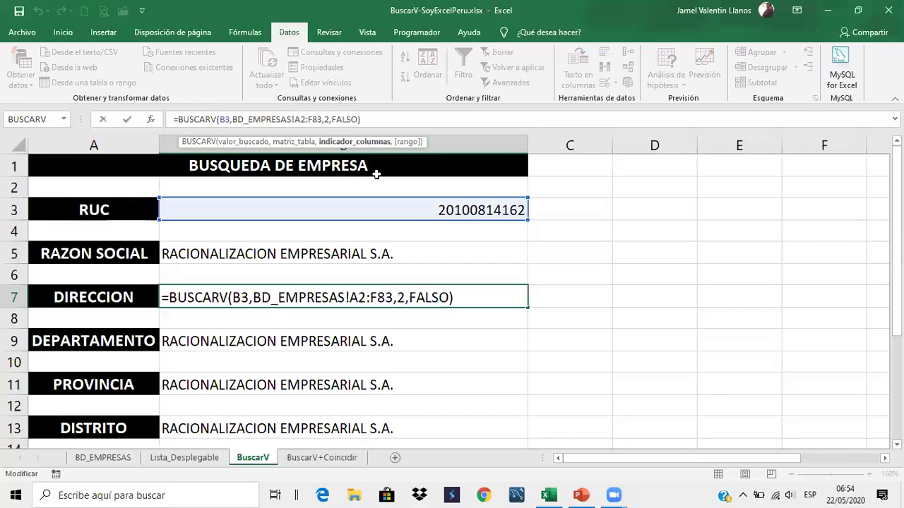
{"action": "key", "text": "BackSpace"}
{"action": "type", "text": "3"}
{"action": "key", "text": "Return"}
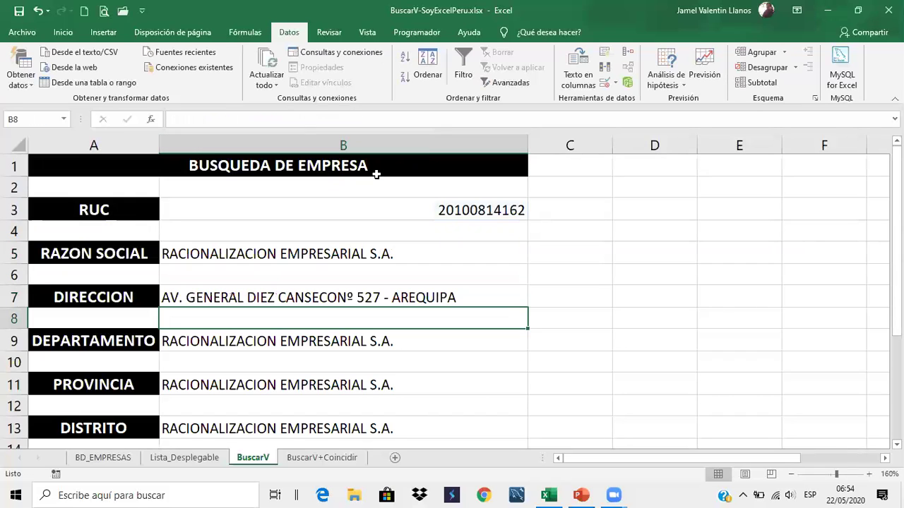
{"action": "left_click", "coordinate": [344, 340]}
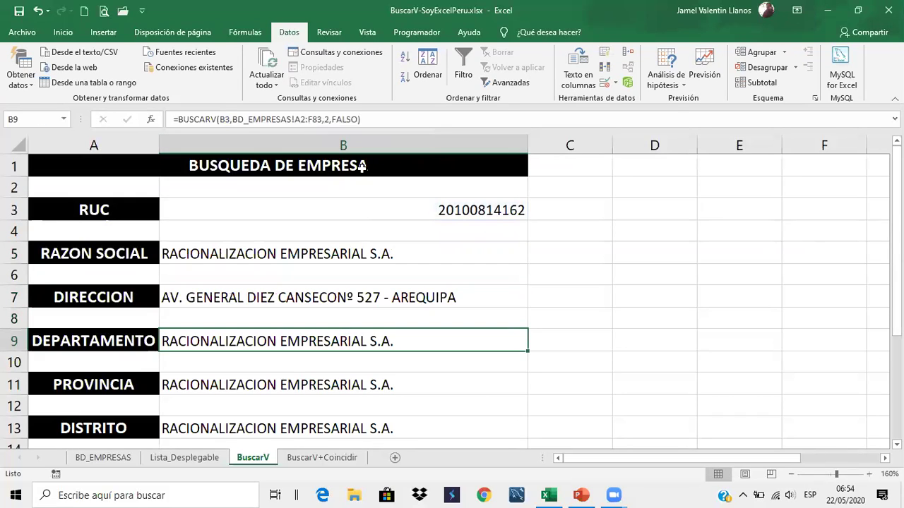
{"action": "left_click", "coordinate": [329, 120]}
{"action": "key", "text": "BackSpace"}
{"action": "type", "text": "4"}
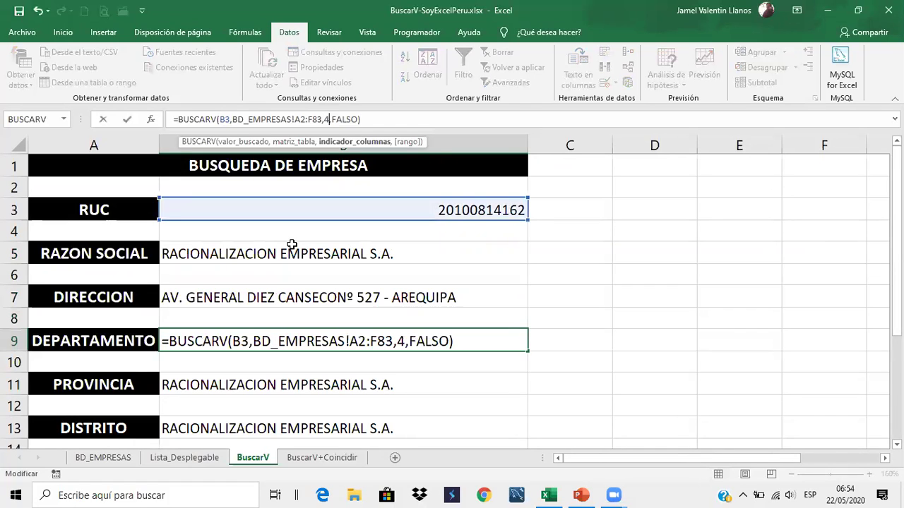
{"action": "key", "text": "Return"}
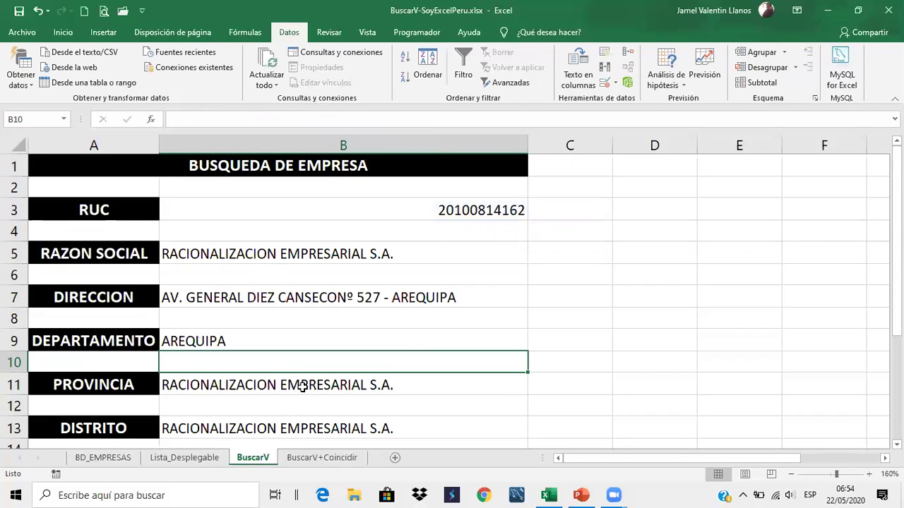
Change the column index to 5 in both B11 and B13, showing AREQUIPA
{"action": "left_click", "coordinate": [298, 386]}
{"action": "left_click", "coordinate": [332, 119]}
{"action": "key", "text": "BackSpace"}
{"action": "type", "text": "5"}
{"action": "key", "text": "Return"}
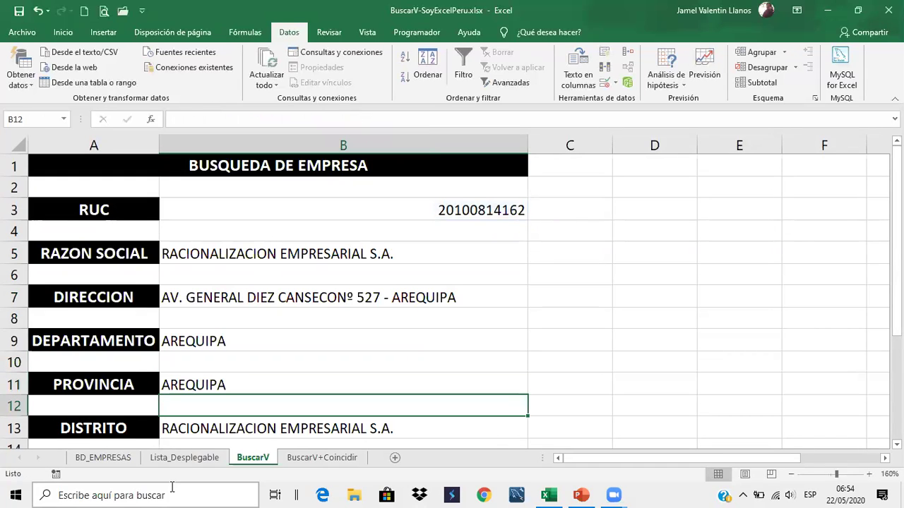
{"action": "left_click", "coordinate": [313, 429]}
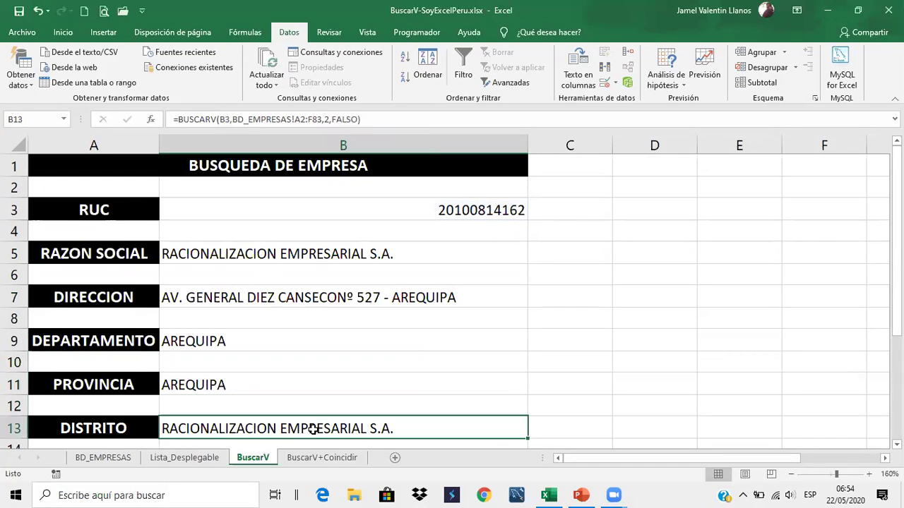
{"action": "left_click", "coordinate": [333, 119]}
{"action": "key", "text": "BackSpace"}
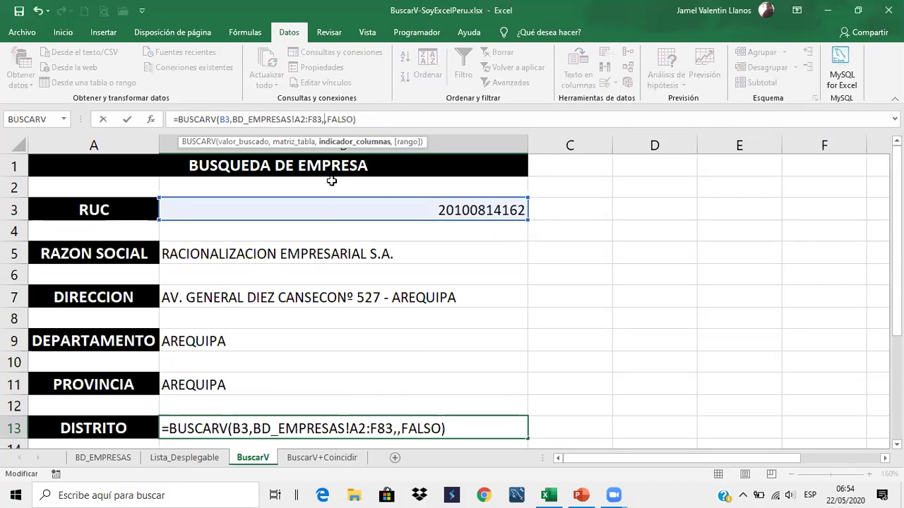
{"action": "type", "text": "5"}
{"action": "key", "text": "Return"}
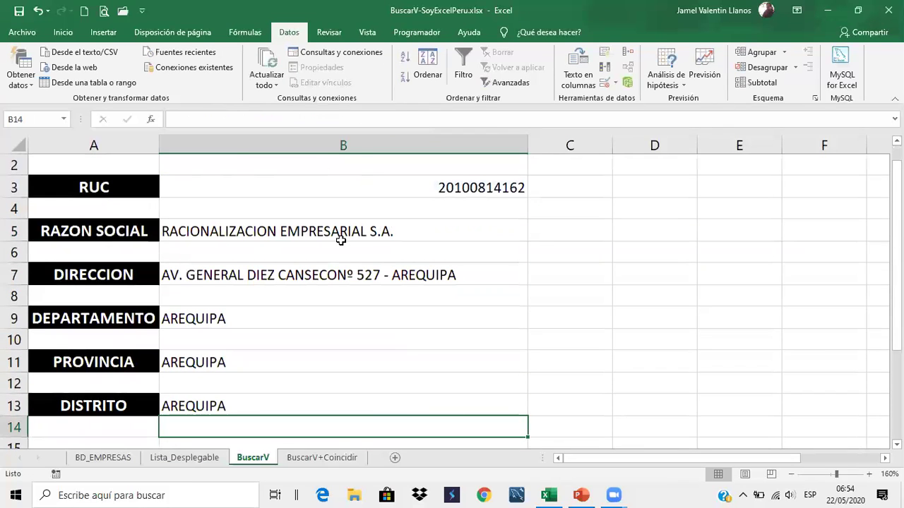
{"action": "scroll", "coordinate": [584, 293], "scroll_direction": "up", "scroll_amount": 1}
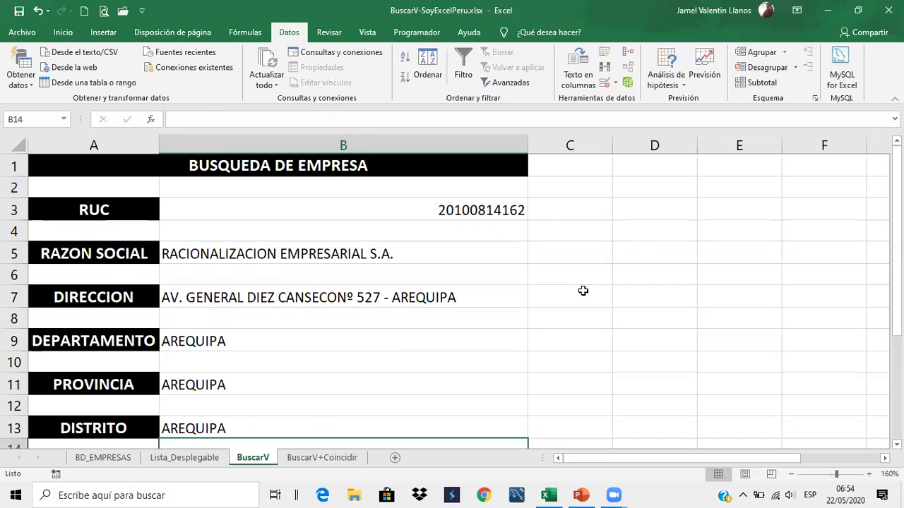
Pick a RUC from Lista_Desplegable's B3 dropdown, then return to BuscarV's RUC cell B3
{"action": "left_click", "coordinate": [204, 459]}
{"action": "left_click", "coordinate": [304, 191]}
{"action": "left_click", "coordinate": [264, 238]}
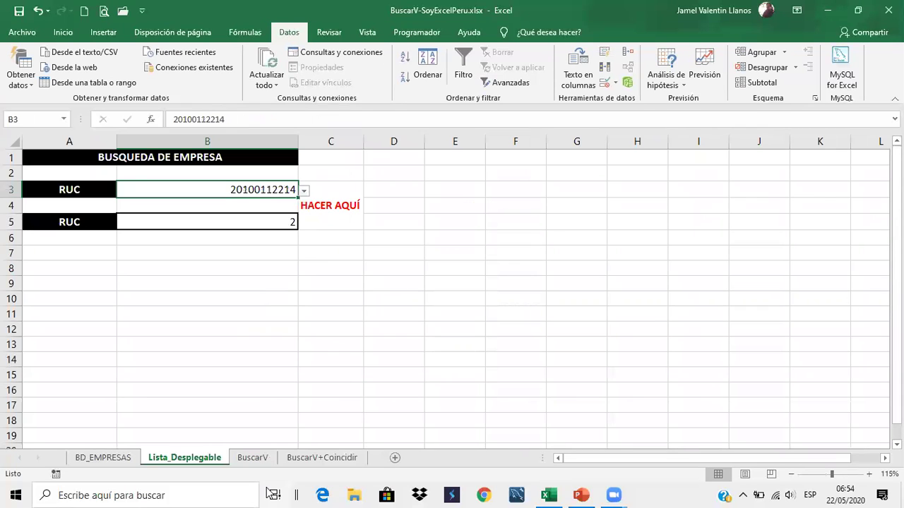
{"action": "left_click", "coordinate": [253, 458]}
{"action": "left_click", "coordinate": [277, 208]}
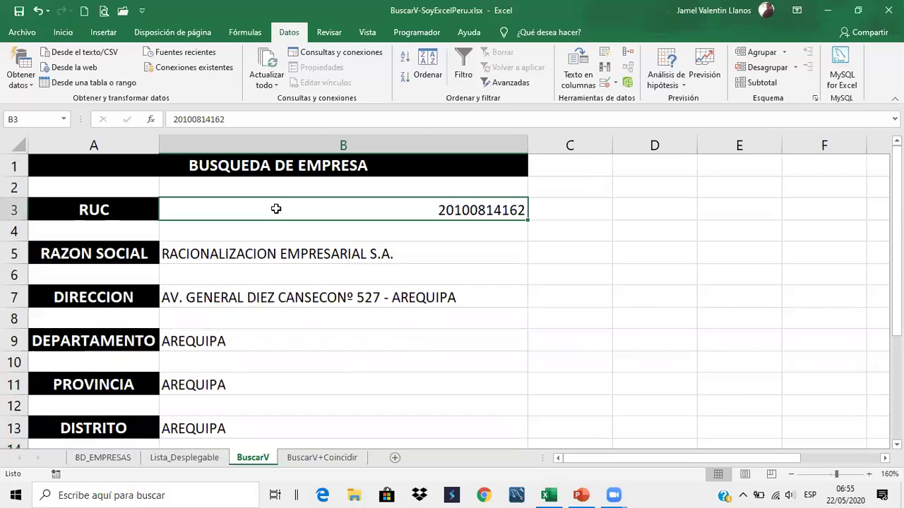
Give B3 a list validation sourced from BD_EMPRESAS!$A$2:$A$83, with the error alert turned off
{"action": "left_click", "coordinate": [612, 84]}
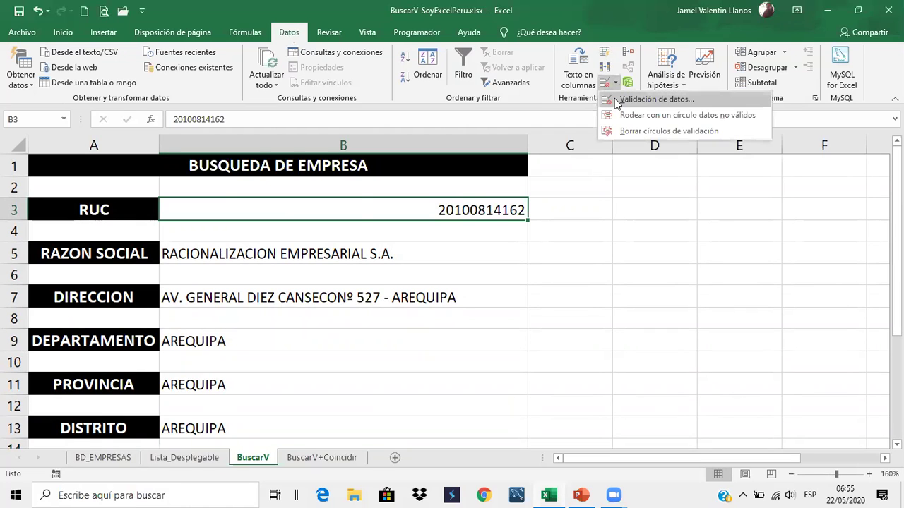
{"action": "left_click", "coordinate": [648, 99]}
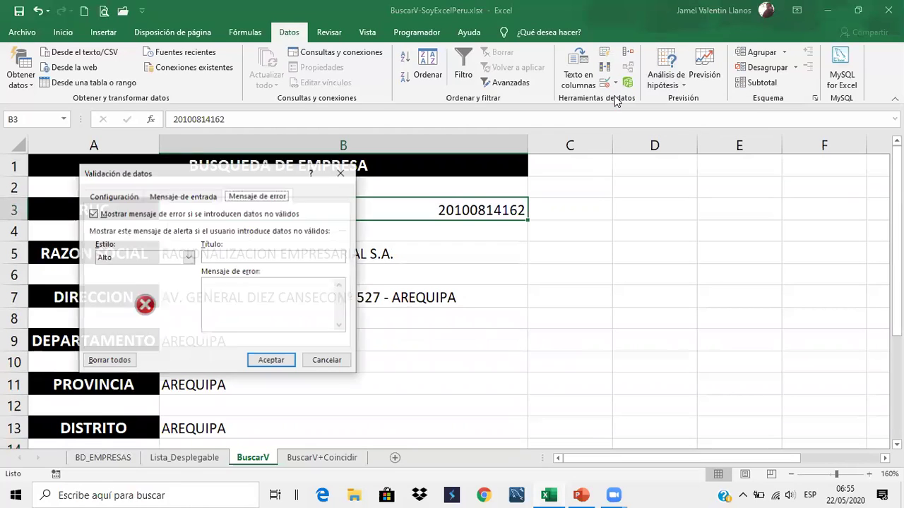
{"action": "left_click", "coordinate": [103, 216]}
{"action": "left_click", "coordinate": [130, 198]}
{"action": "left_click", "coordinate": [172, 240]}
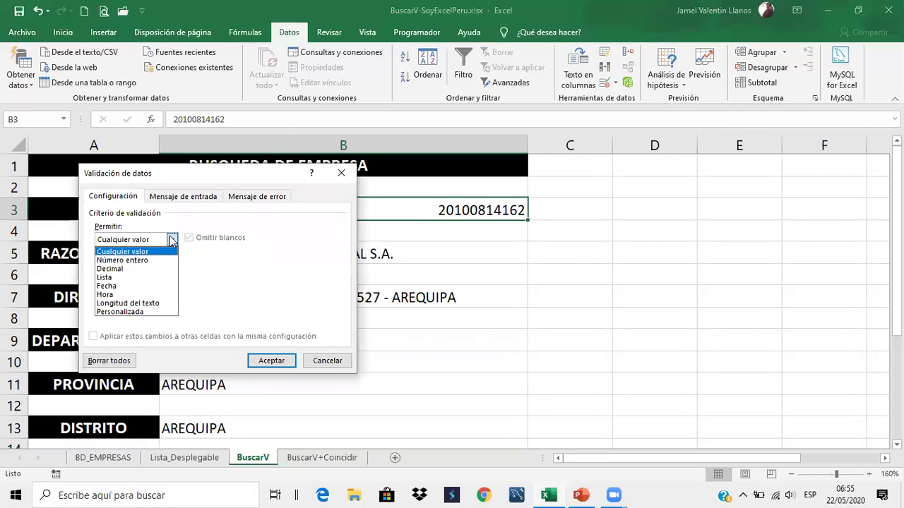
{"action": "left_click", "coordinate": [147, 277]}
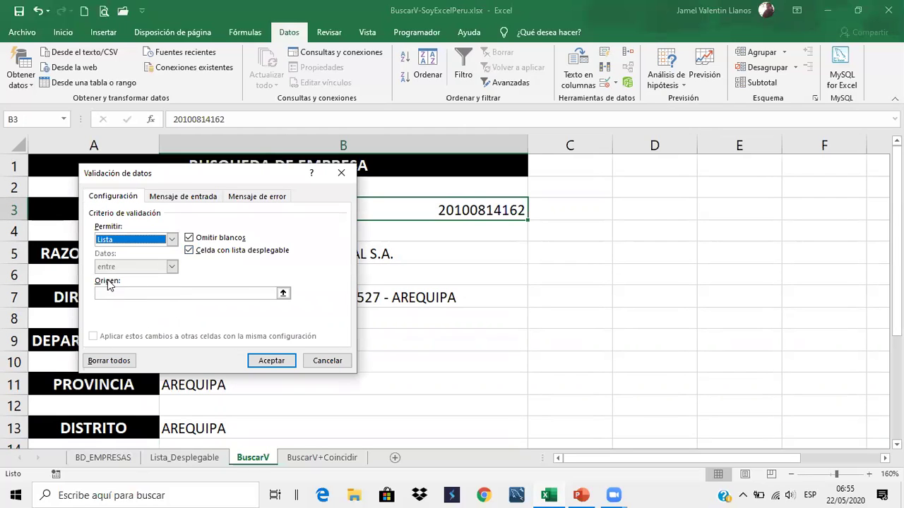
{"action": "left_click", "coordinate": [283, 294]}
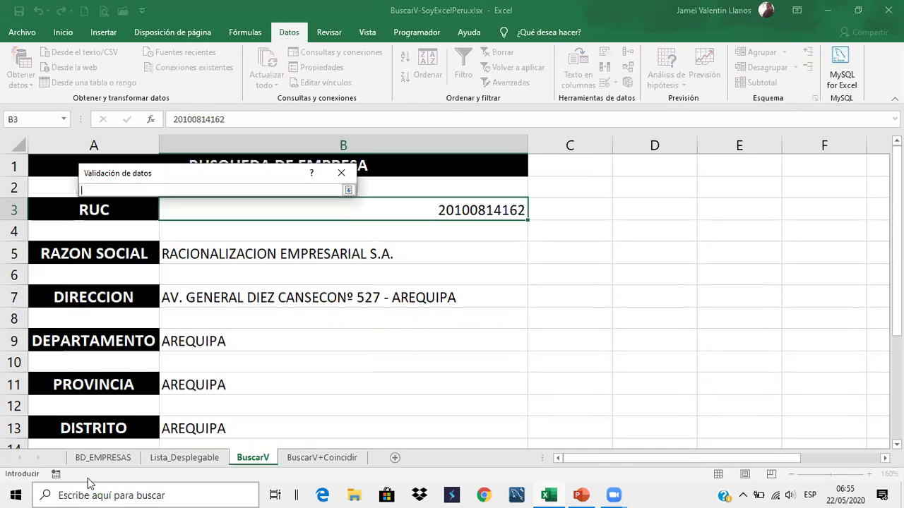
{"action": "left_click", "coordinate": [103, 457]}
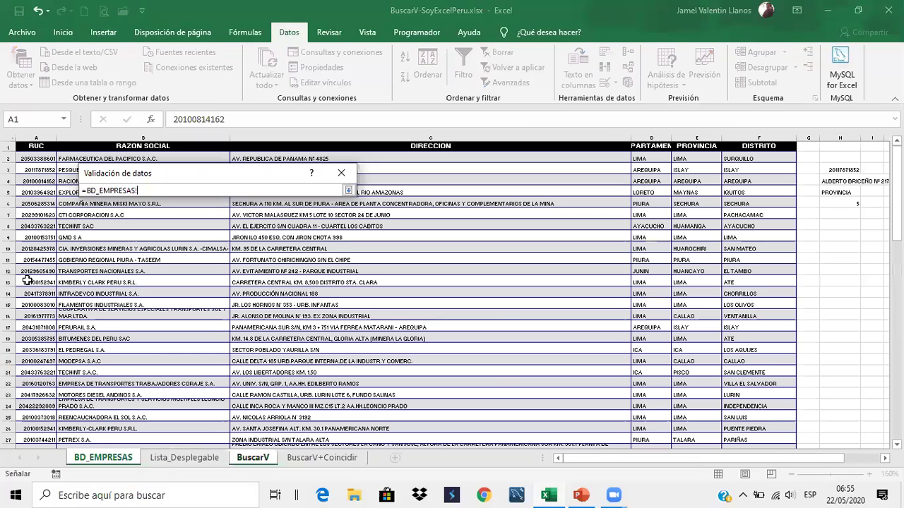
{"action": "left_click_drag", "start_coordinate": [42, 159], "coordinate": [34, 432]}
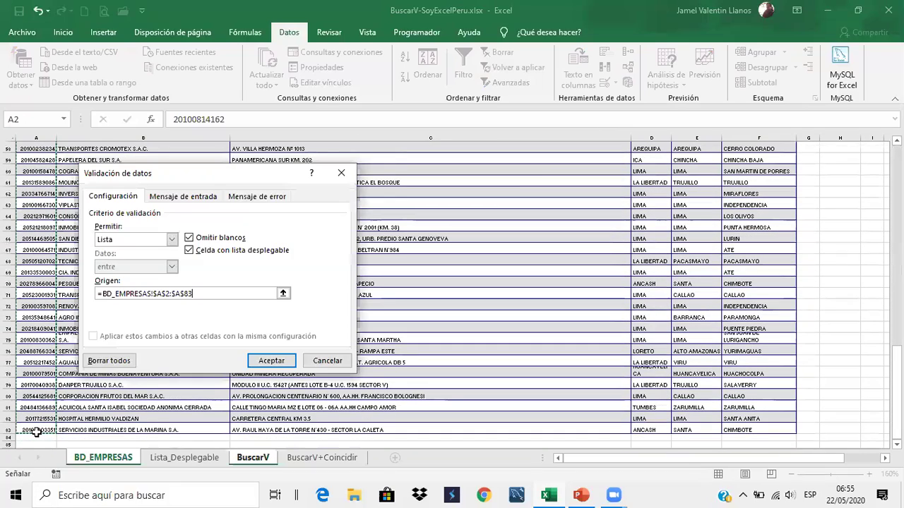
{"action": "left_click", "coordinate": [269, 360]}
Open B3's new dropdown to check the list of RUC values
{"action": "left_click", "coordinate": [550, 249]}
{"action": "left_click", "coordinate": [525, 212]}
{"action": "left_click", "coordinate": [534, 214]}
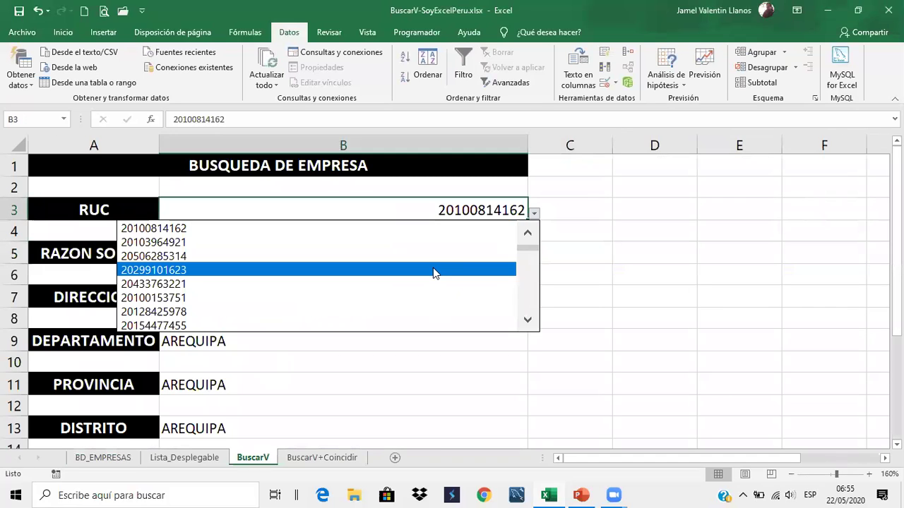
{"action": "left_click", "coordinate": [432, 269]}
{"action": "left_click", "coordinate": [534, 212]}
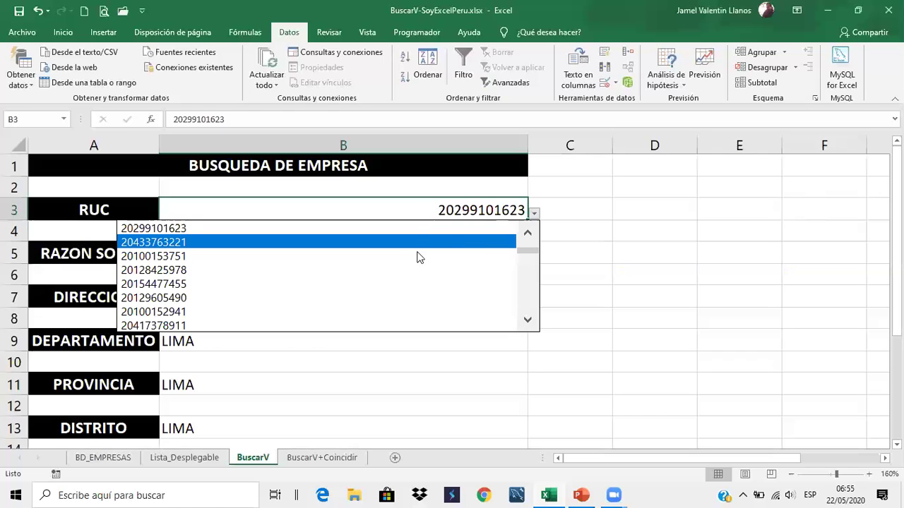
{"action": "left_click", "coordinate": [418, 257]}
{"action": "key", "text": "alt+Down"}
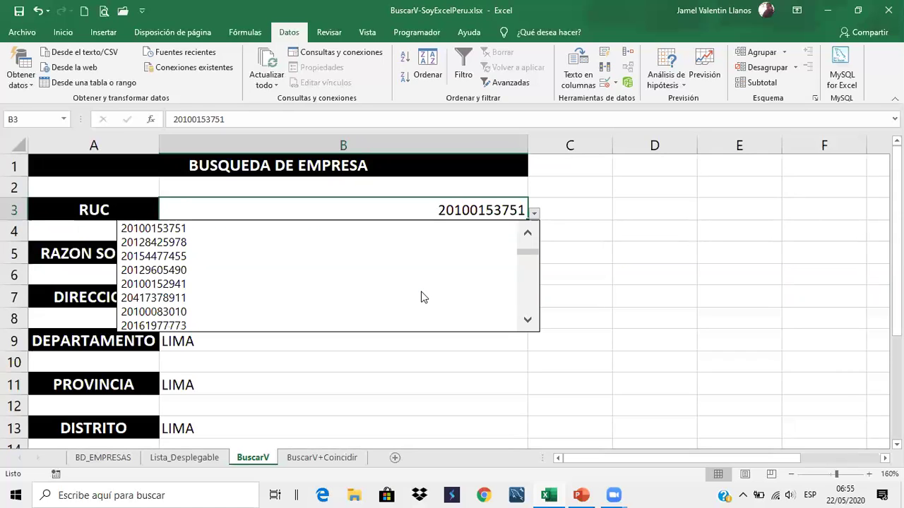
{"action": "left_click", "coordinate": [421, 297]}
{"action": "left_click", "coordinate": [536, 218]}
{"action": "left_click", "coordinate": [520, 214]}
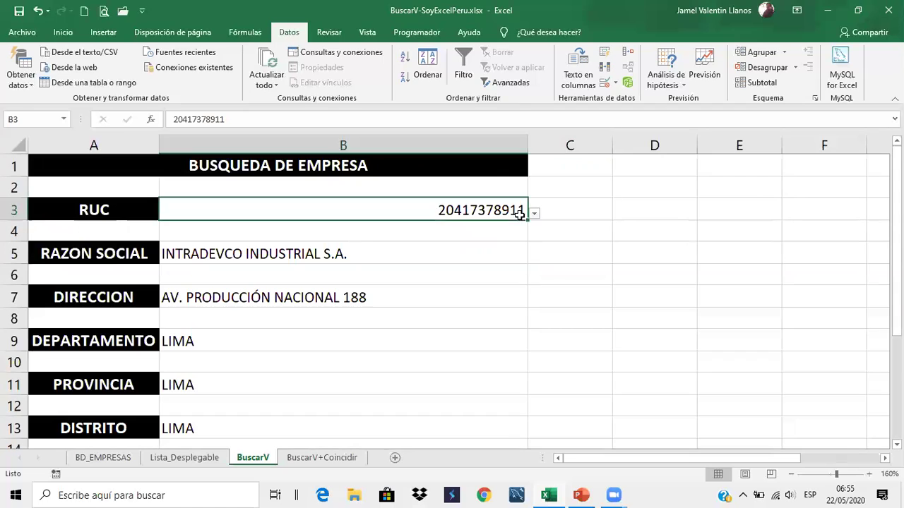
{"action": "left_click", "coordinate": [534, 216]}
{"action": "left_click", "coordinate": [422, 282]}
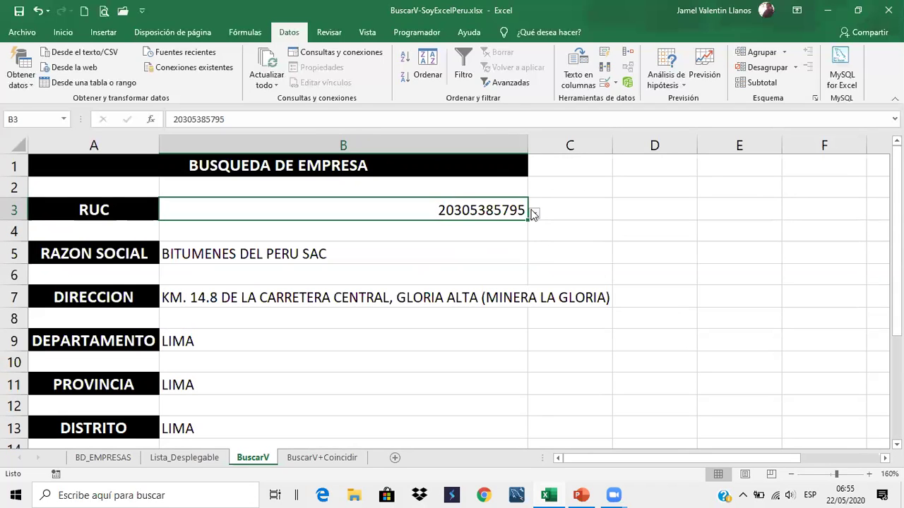
{"action": "key", "text": "alt+Down"}
{"action": "left_click", "coordinate": [417, 290]}
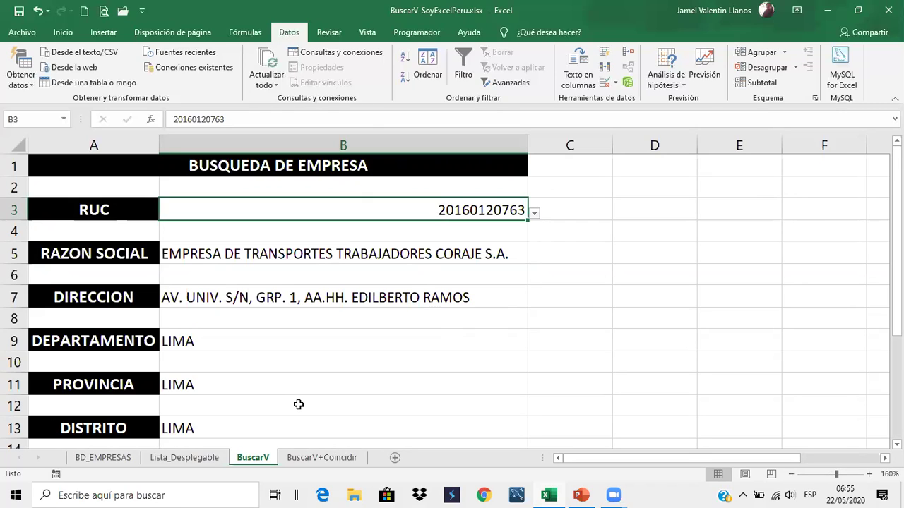
{"action": "left_click", "coordinate": [311, 459]}
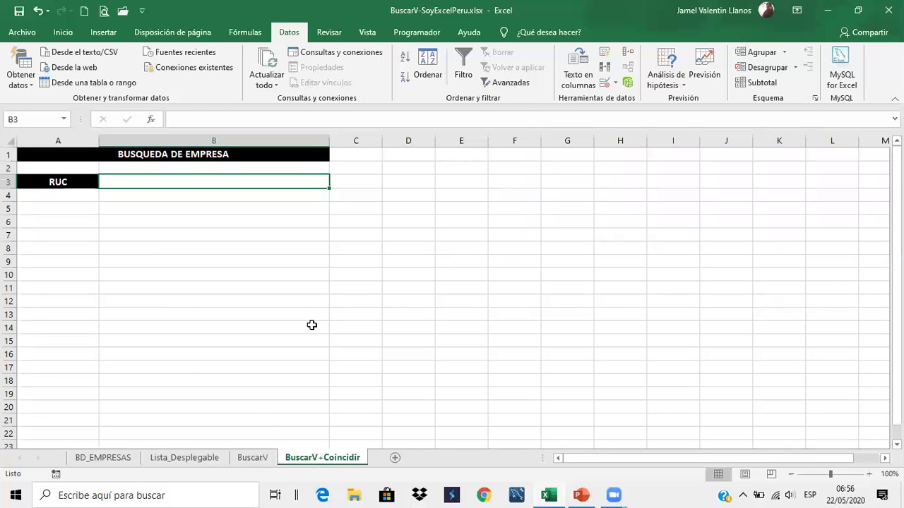
{"action": "left_click", "coordinate": [252, 457]}
{"action": "left_click_drag", "start_coordinate": [255, 120], "coordinate": [109, 120]}
{"action": "key", "text": "ctrl+c"}
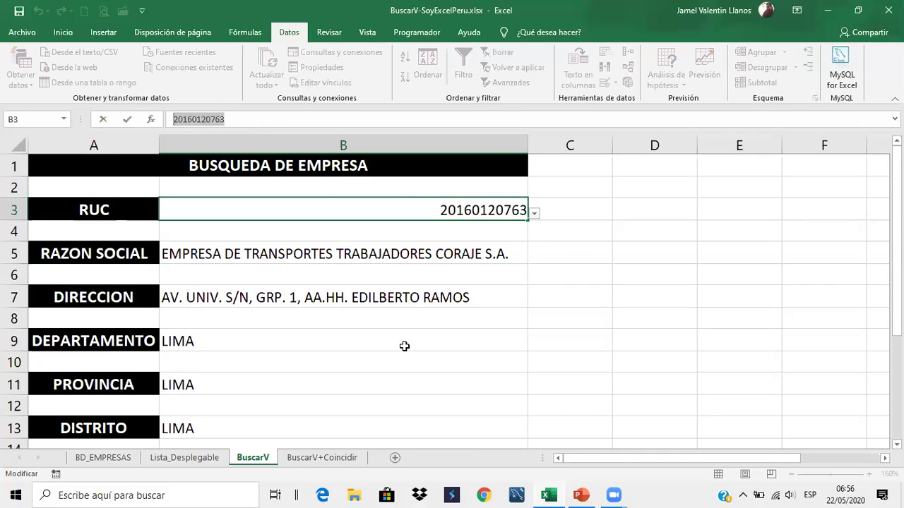
{"action": "left_click", "coordinate": [404, 346]}
{"action": "left_click", "coordinate": [346, 460]}
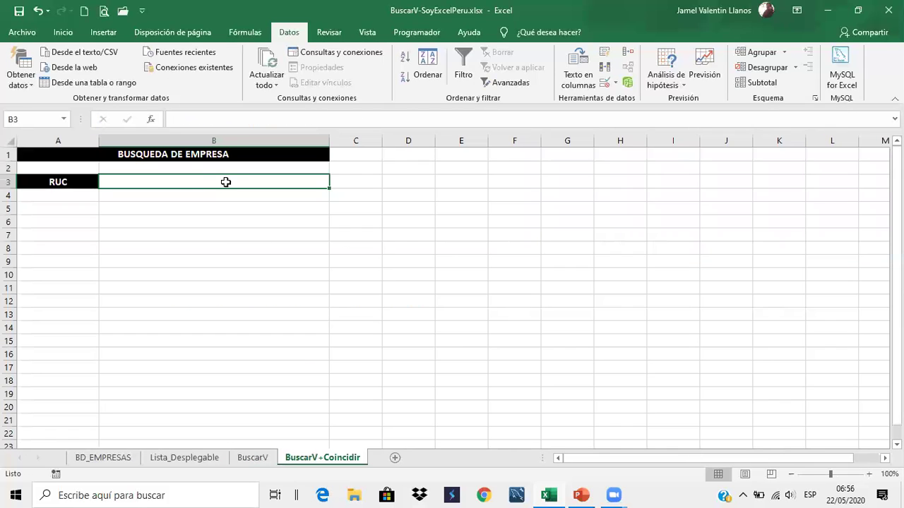
{"action": "left_click", "coordinate": [243, 124]}
{"action": "key", "text": "ctrl+v"}
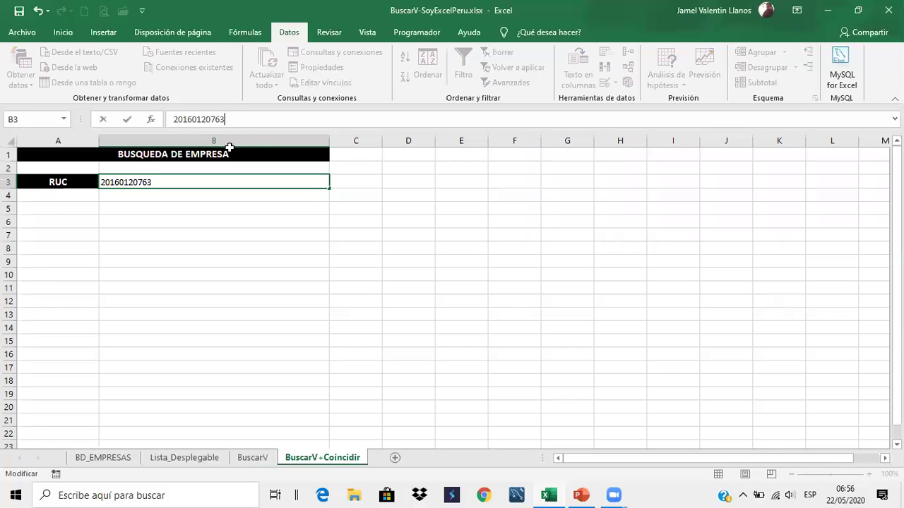
{"action": "key", "text": "Return"}
{"action": "left_click", "coordinate": [236, 248]}
Copy A3's black label formatting onto A5 with Format Painter, then glance at BD_EMPRESAS headers
{"action": "left_click_drag", "start_coordinate": [79, 182], "coordinate": [66, 173]}
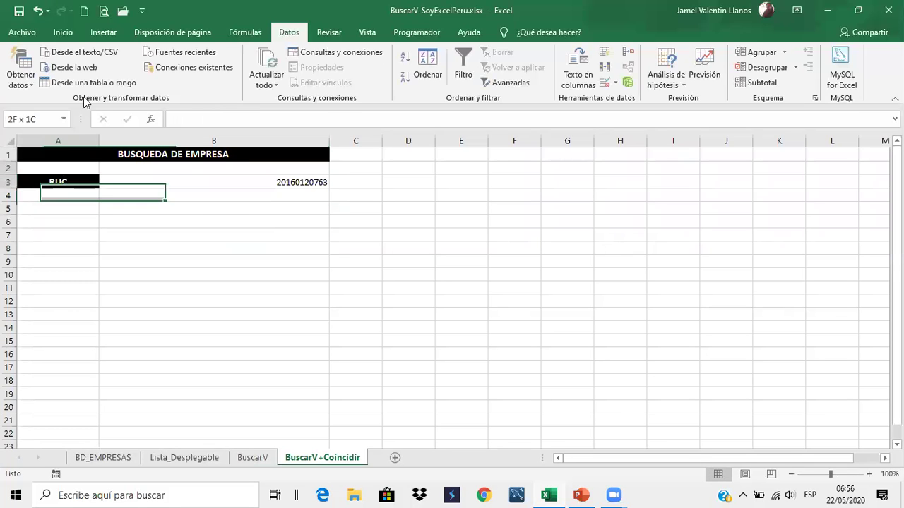
{"action": "left_click", "coordinate": [63, 32]}
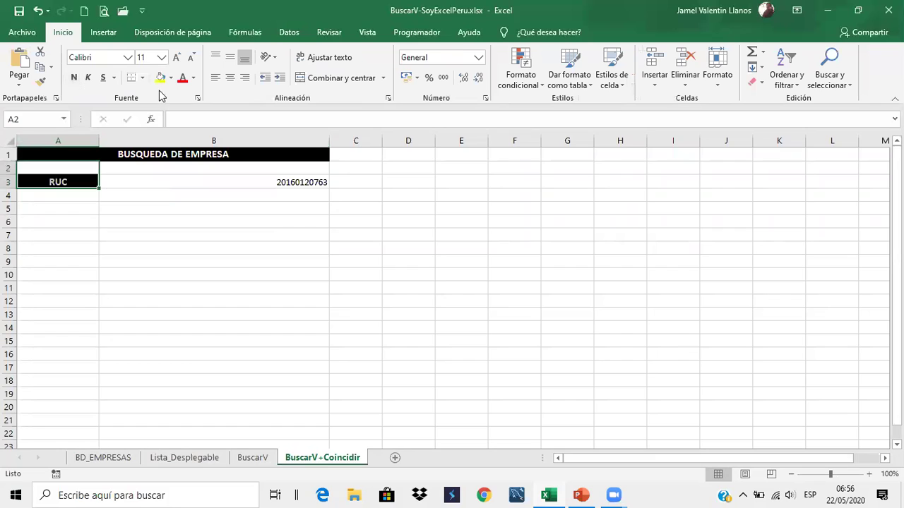
{"action": "left_click", "coordinate": [41, 81]}
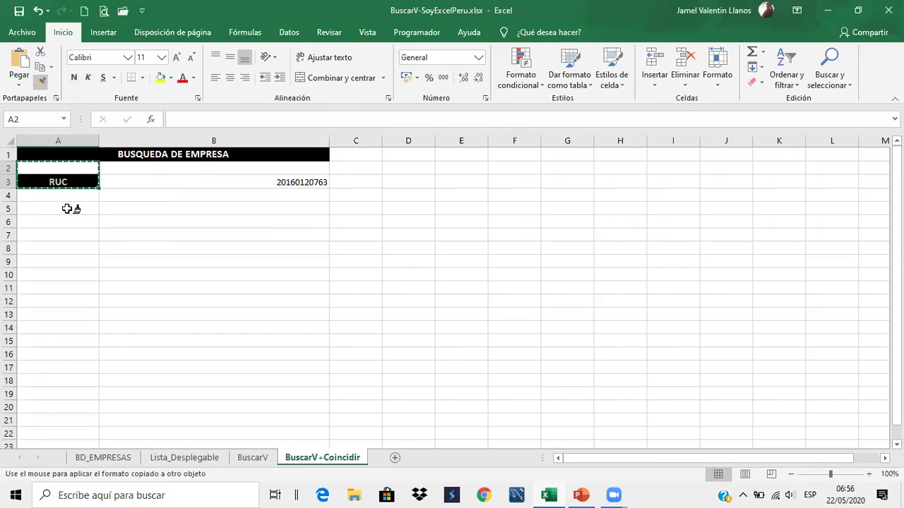
{"action": "key", "text": "Escape"}
{"action": "left_click", "coordinate": [61, 180]}
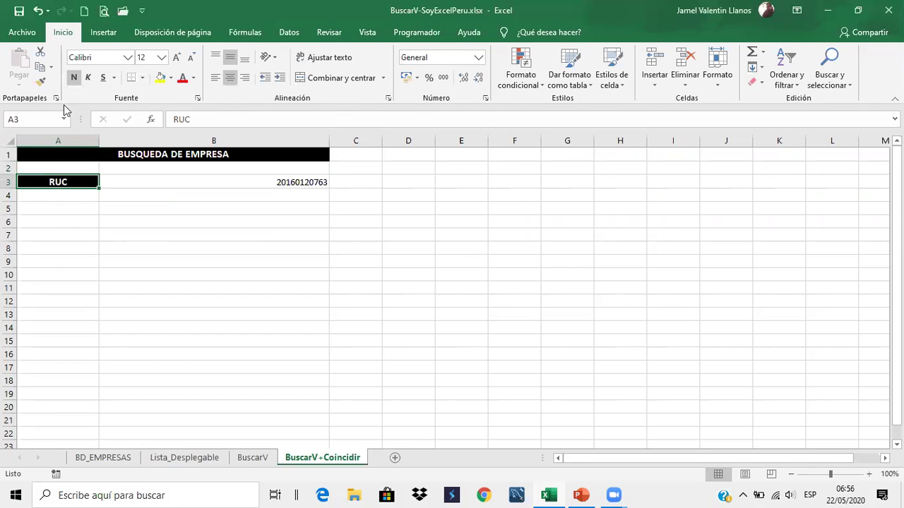
{"action": "left_click", "coordinate": [41, 81]}
{"action": "left_click", "coordinate": [83, 207]}
{"action": "left_click", "coordinate": [212, 277]}
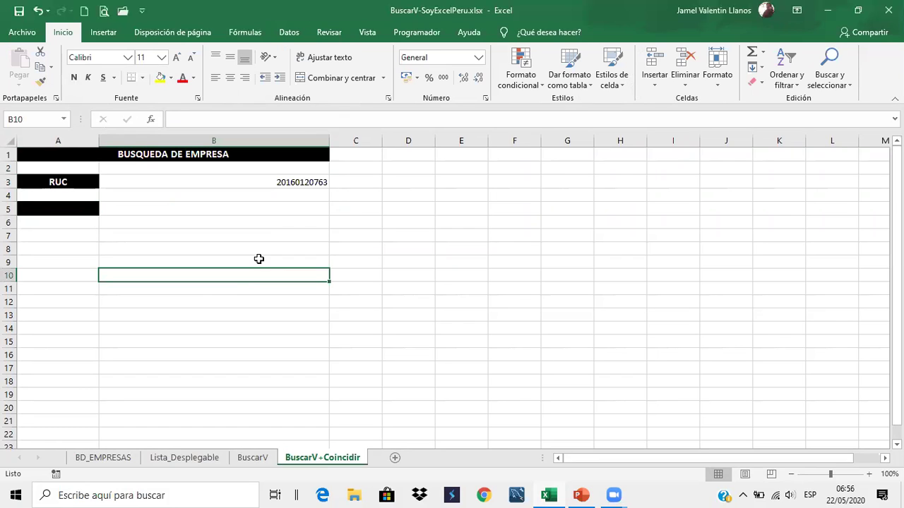
{"action": "left_click", "coordinate": [95, 209]}
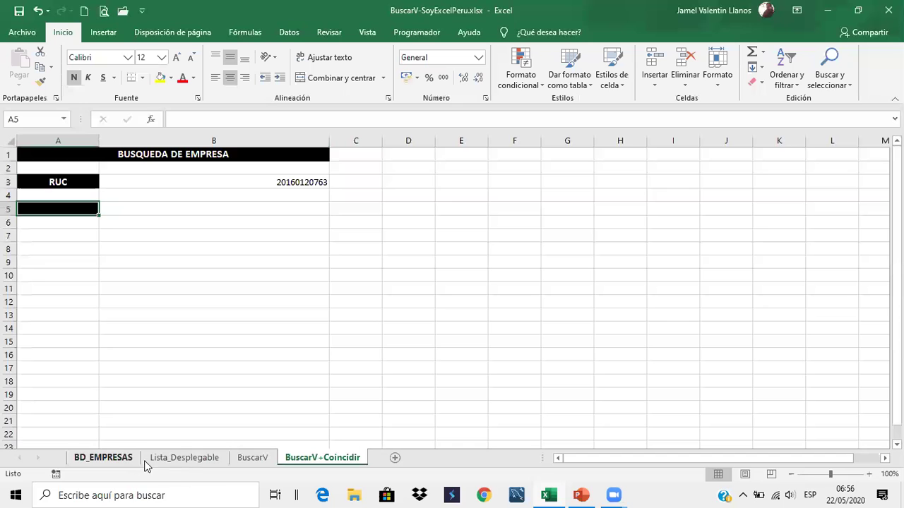
{"action": "key", "text": "ctrl+Page_Up"}
{"action": "key", "text": "ctrl+Page_Up"}
{"action": "key", "text": "ctrl+Page_Up"}
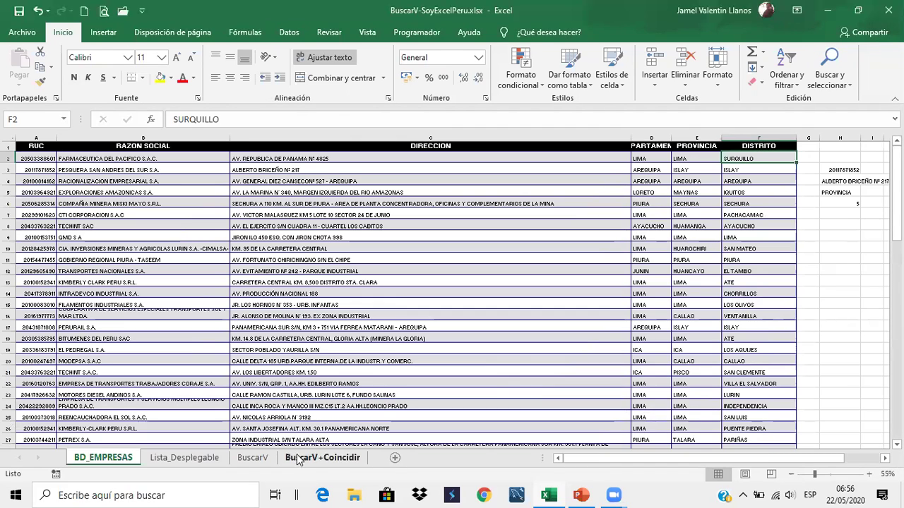
{"action": "key", "text": "ctrl+Page_Down"}
{"action": "key", "text": "ctrl+Page_Down"}
{"action": "key", "text": "ctrl+Page_Down"}
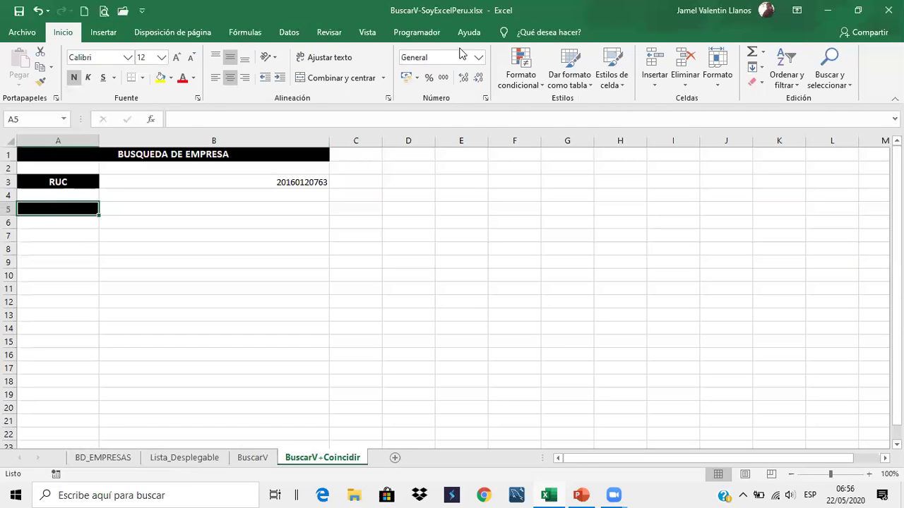
Restrict A5 to a list drawn from the BD_EMPRESAS headers $A$1:$F$1
{"action": "left_click", "coordinate": [290, 31]}
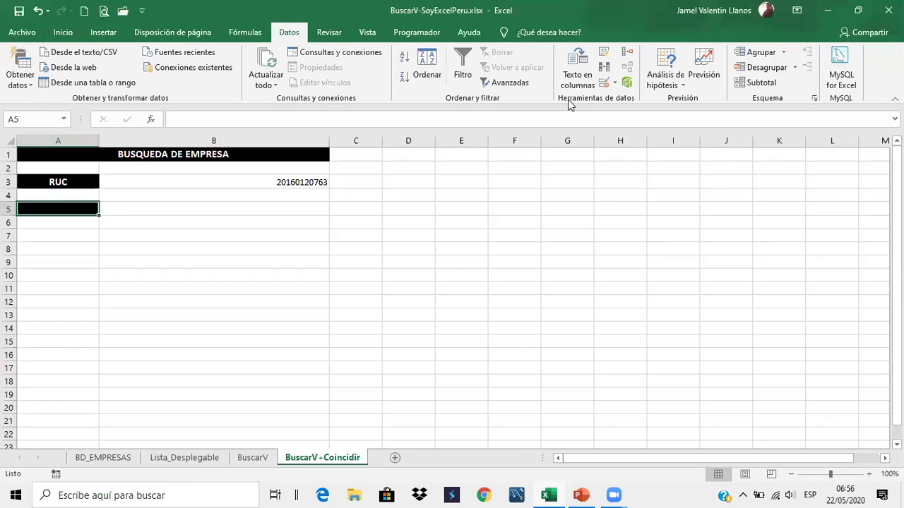
{"action": "left_click", "coordinate": [605, 83]}
{"action": "left_click", "coordinate": [171, 239]}
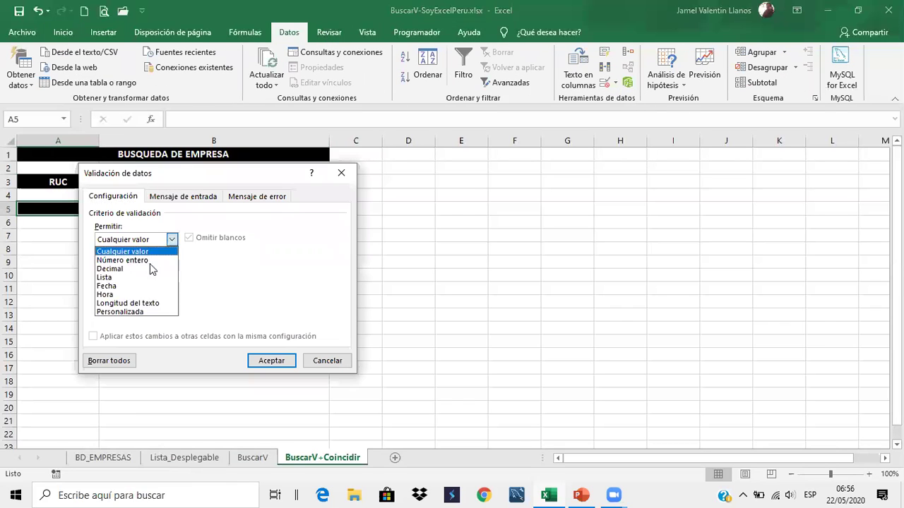
{"action": "left_click", "coordinate": [145, 281]}
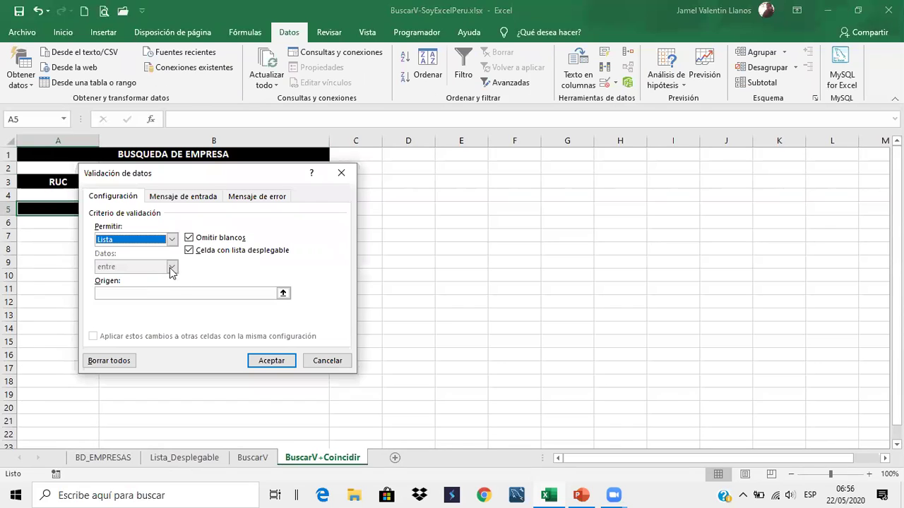
{"action": "left_click", "coordinate": [283, 293]}
{"action": "left_click", "coordinate": [85, 459]}
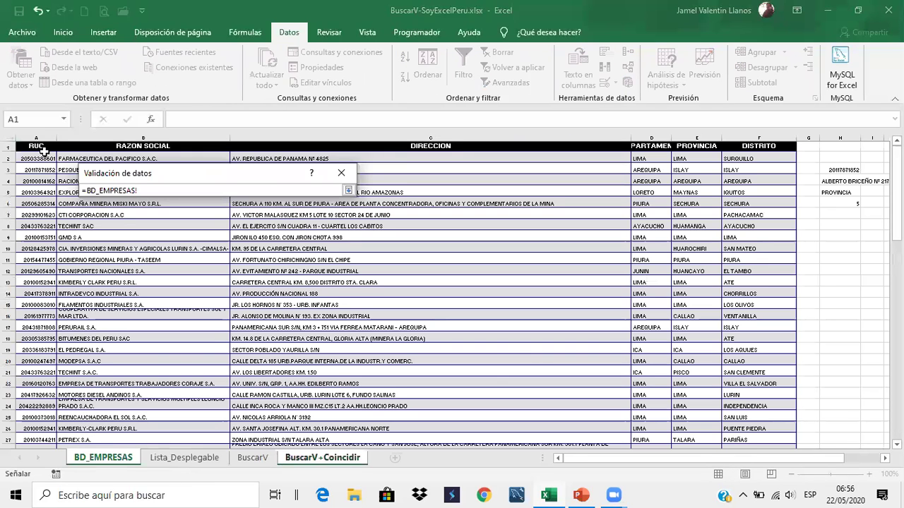
{"action": "left_click_drag", "start_coordinate": [128, 147], "coordinate": [743, 148]}
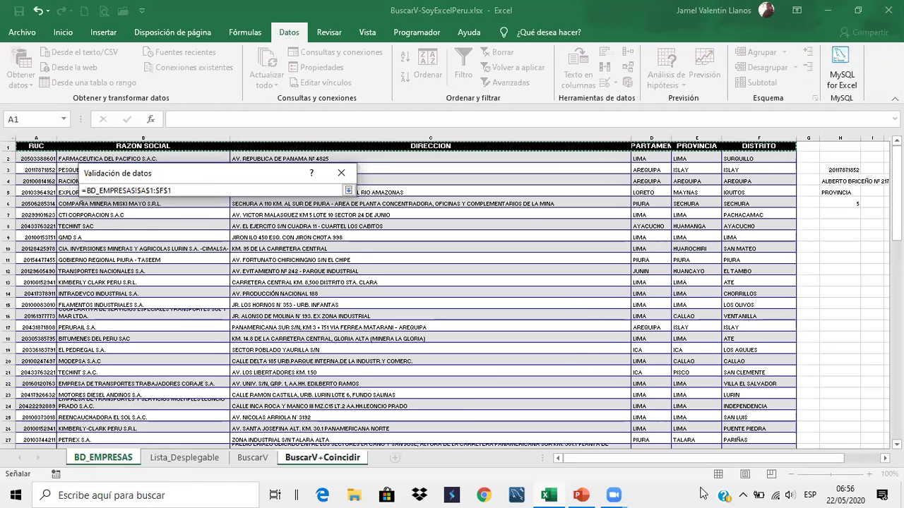
{"action": "key", "text": "Return"}
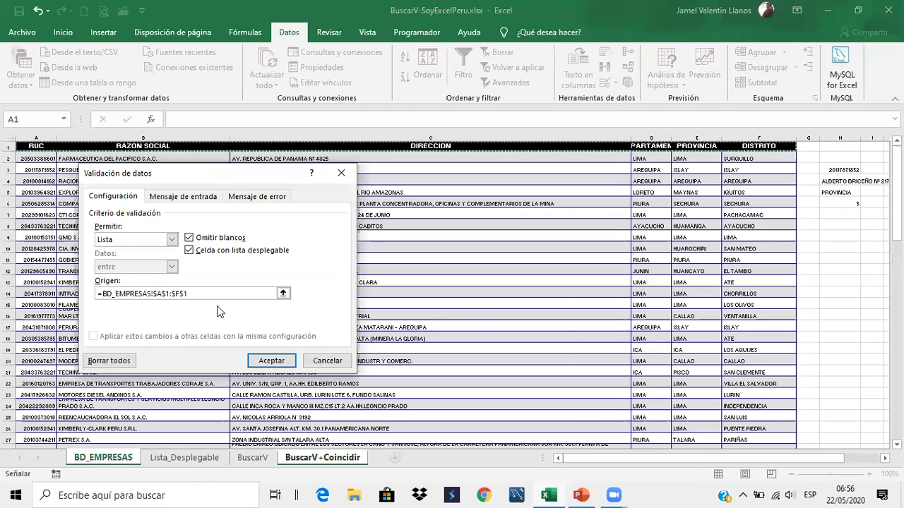
{"action": "left_click", "coordinate": [271, 361]}
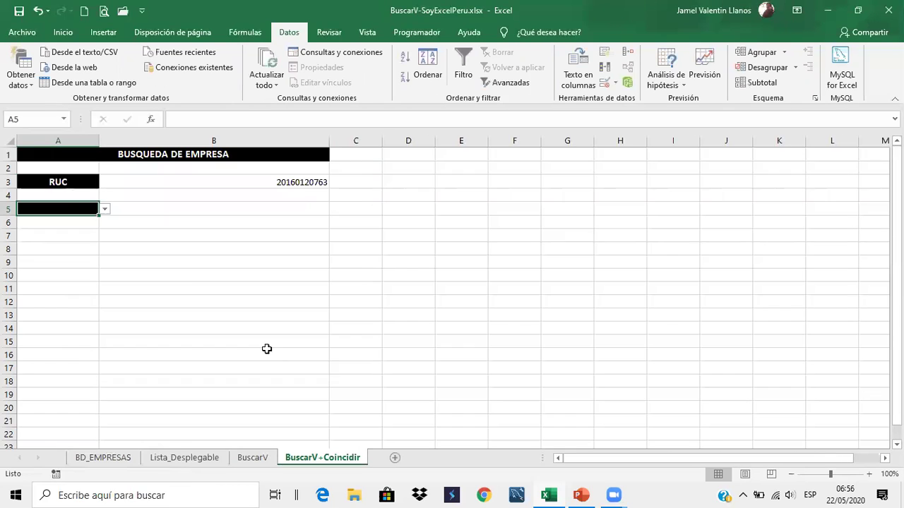
{"action": "left_click", "coordinate": [186, 293]}
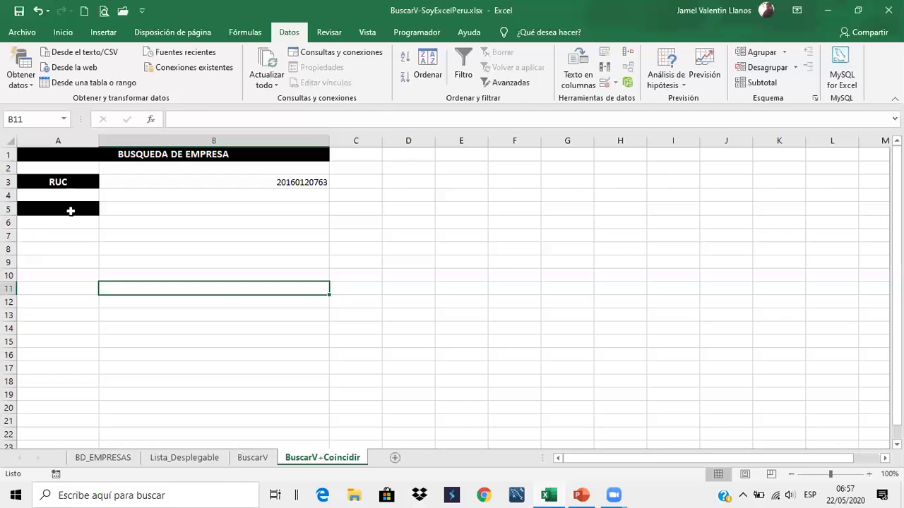
Pick RAZON SOCIAL in A5 and widen column A to fit the field names
{"action": "left_click", "coordinate": [70, 211]}
{"action": "left_click", "coordinate": [105, 210]}
{"action": "left_click", "coordinate": [82, 230]}
{"action": "left_click_drag", "start_coordinate": [102, 134], "coordinate": [121, 135]}
Switch A5 through DEPARTAMENTO and PROVINCIA to DISTRITO, then select B3
{"action": "left_click", "coordinate": [126, 209]}
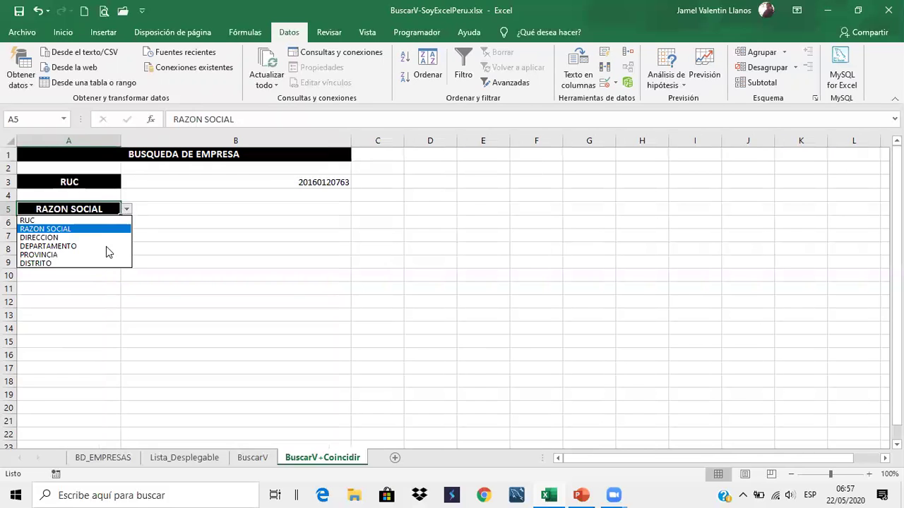
{"action": "left_click", "coordinate": [70, 246]}
{"action": "left_click", "coordinate": [127, 209]}
{"action": "left_click", "coordinate": [98, 261]}
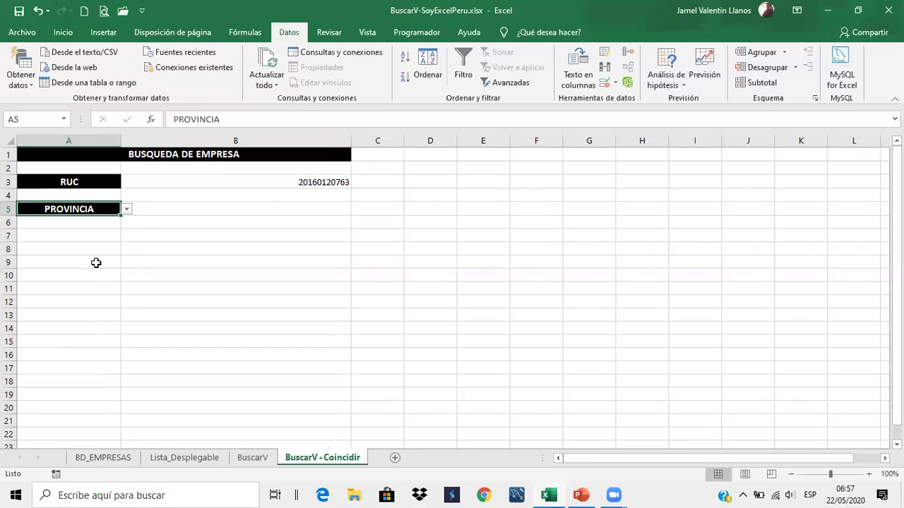
{"action": "left_click", "coordinate": [125, 211]}
{"action": "left_click", "coordinate": [90, 263]}
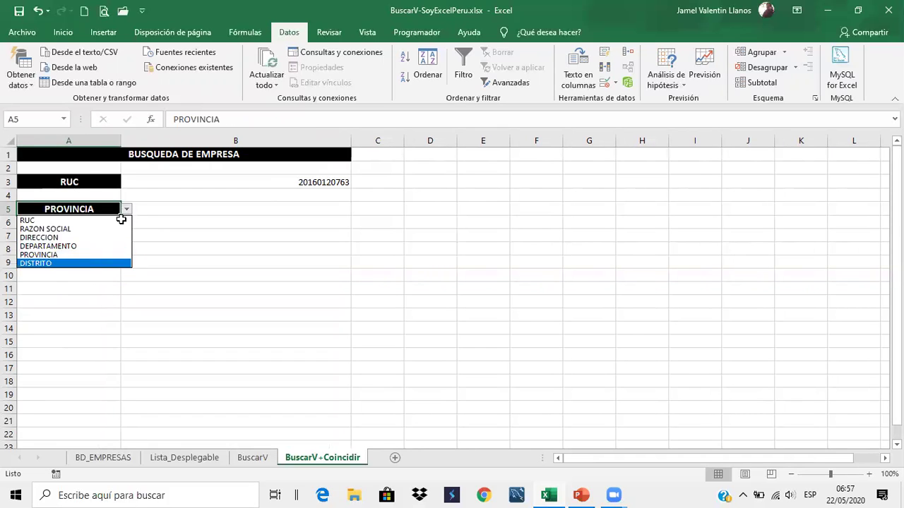
{"action": "left_click", "coordinate": [127, 212]}
{"action": "left_click", "coordinate": [237, 178]}
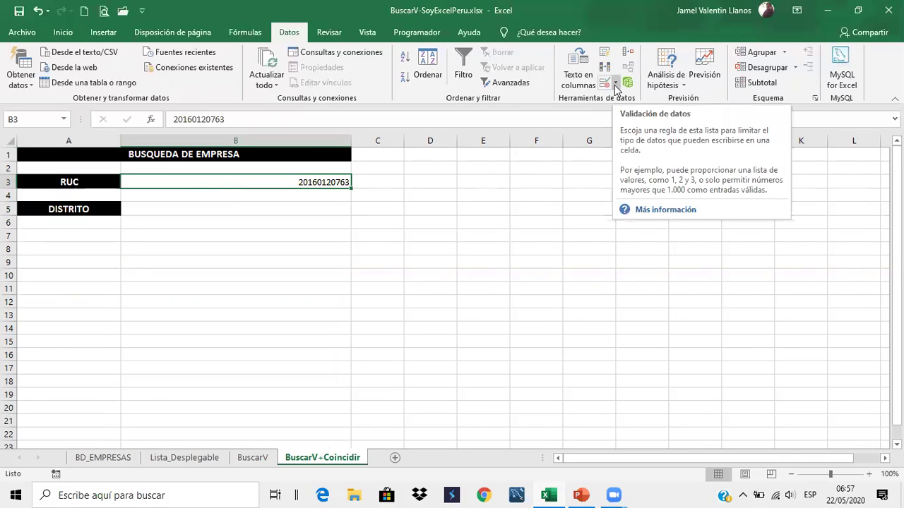
Add list validation to B3 sourced from the BD_EMPRESAS RUC column $A$2:$A$83
{"action": "left_click", "coordinate": [606, 83]}
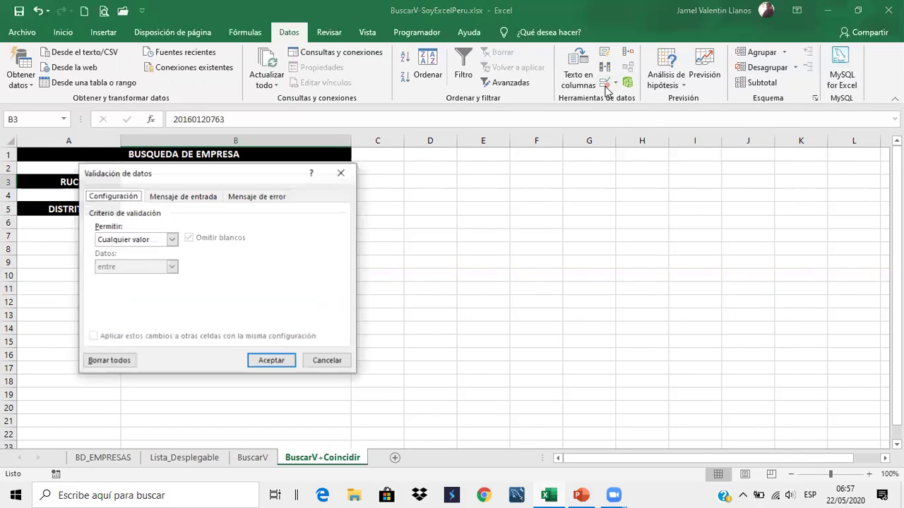
{"action": "left_click", "coordinate": [167, 242]}
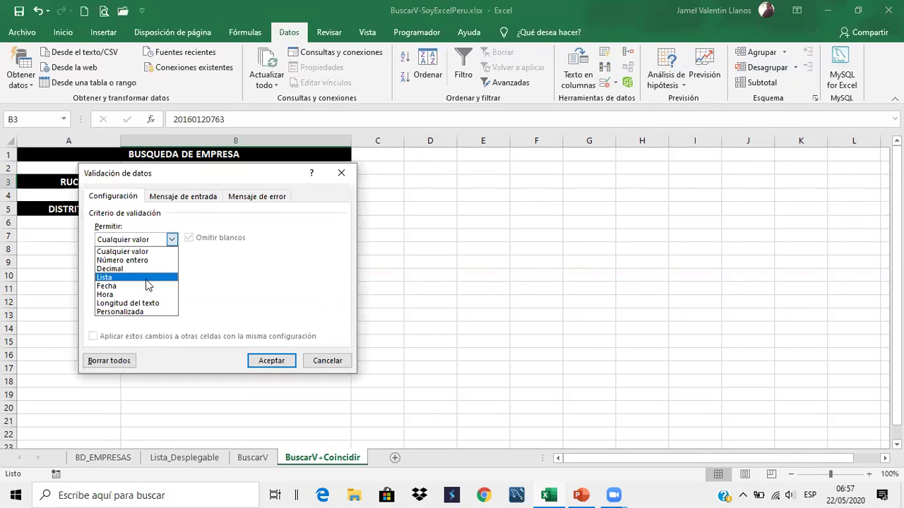
{"action": "left_click", "coordinate": [143, 277]}
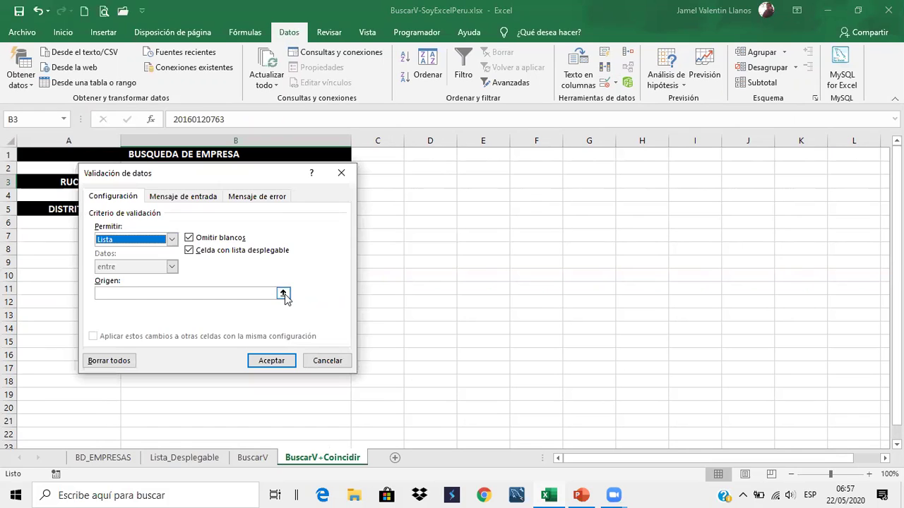
{"action": "left_click", "coordinate": [283, 294]}
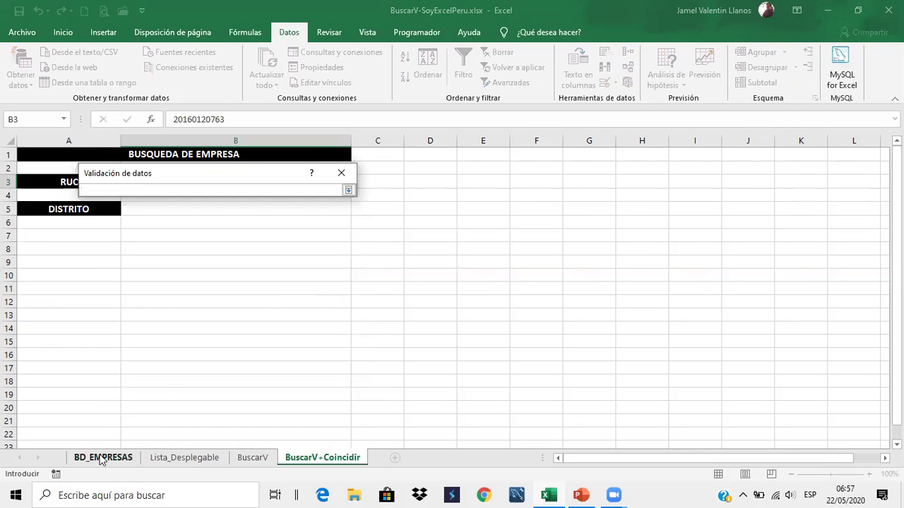
{"action": "left_click", "coordinate": [103, 458]}
{"action": "left_click_drag", "start_coordinate": [44, 160], "coordinate": [45, 418]}
{"action": "left_click", "coordinate": [348, 191]}
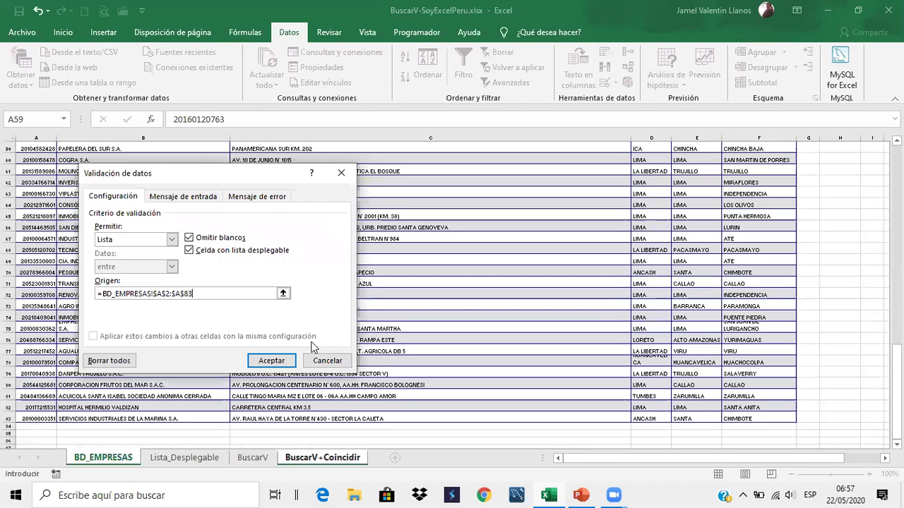
{"action": "left_click", "coordinate": [294, 360]}
{"action": "left_click", "coordinate": [363, 182]}
{"action": "left_click", "coordinate": [335, 181]}
{"action": "left_click", "coordinate": [357, 182]}
{"action": "left_click", "coordinate": [323, 220]}
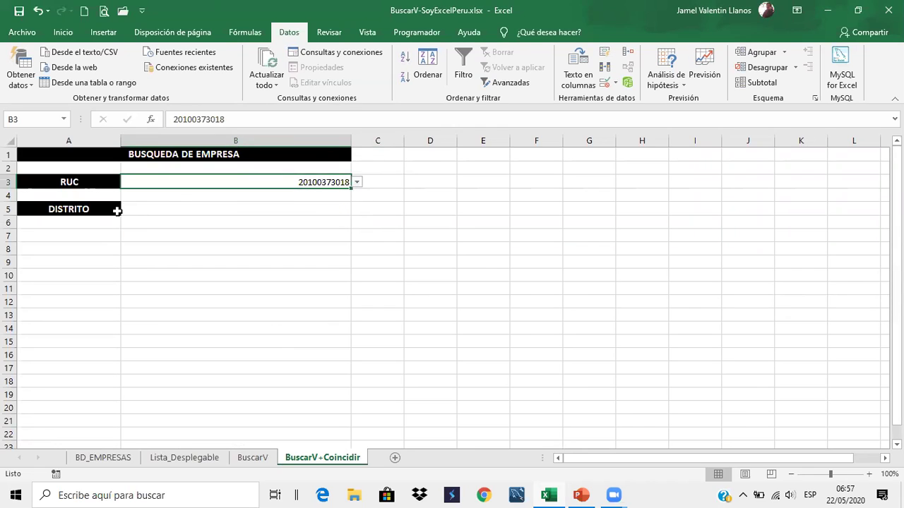
{"action": "left_click_drag", "start_coordinate": [119, 207], "coordinate": [125, 212]}
Change A5's field from DISTRITO to DEPARTAMENTO and select C5 for a helper formula
{"action": "left_click", "coordinate": [126, 209]}
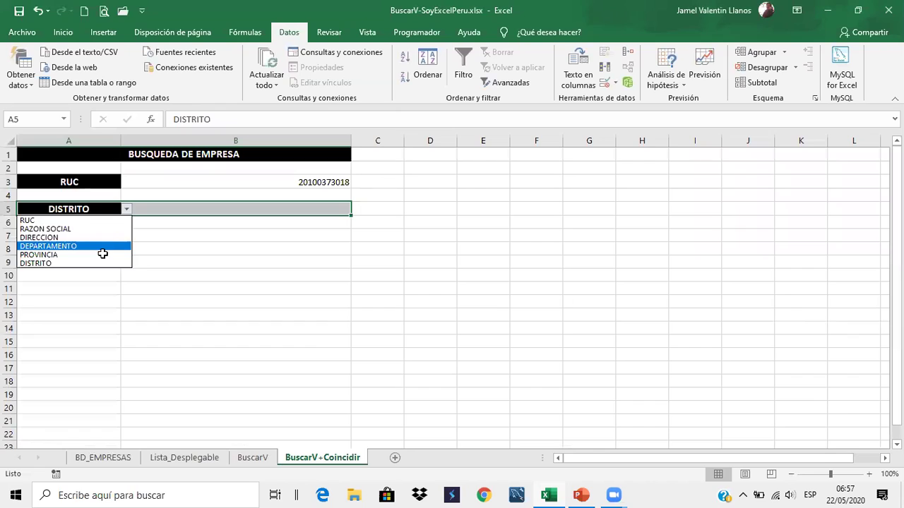
{"action": "left_click", "coordinate": [104, 247]}
{"action": "left_click", "coordinate": [212, 261]}
{"action": "left_click", "coordinate": [374, 206]}
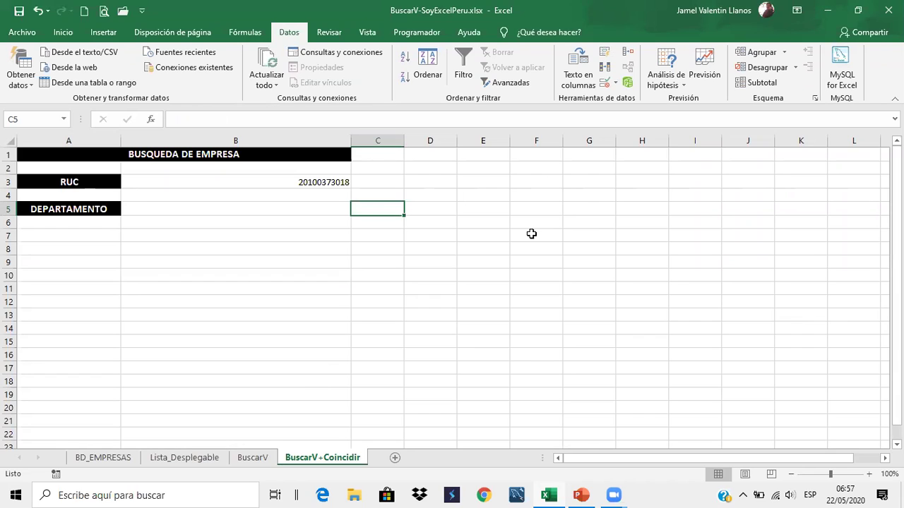
{"action": "left_click", "coordinate": [142, 200]}
{"action": "left_click_drag", "start_coordinate": [117, 209], "coordinate": [143, 210]}
{"action": "left_click", "coordinate": [232, 209]}
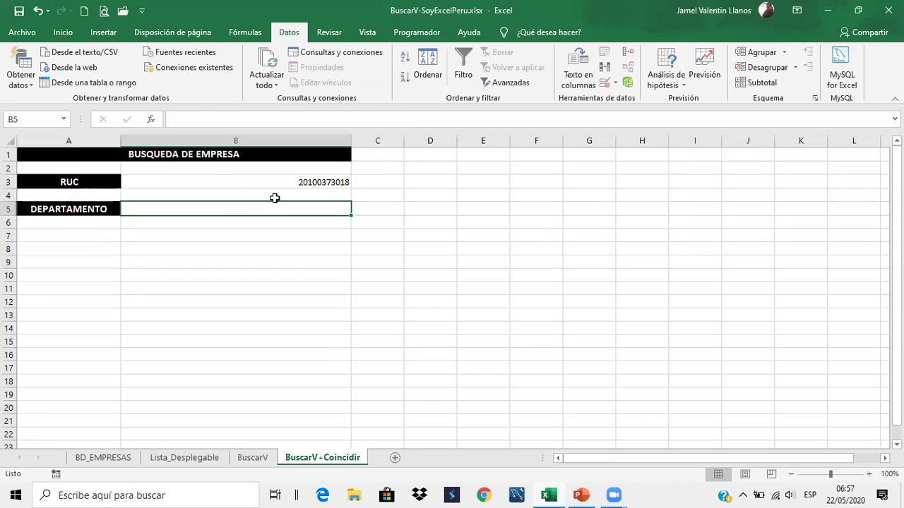
{"action": "left_click", "coordinate": [381, 206]}
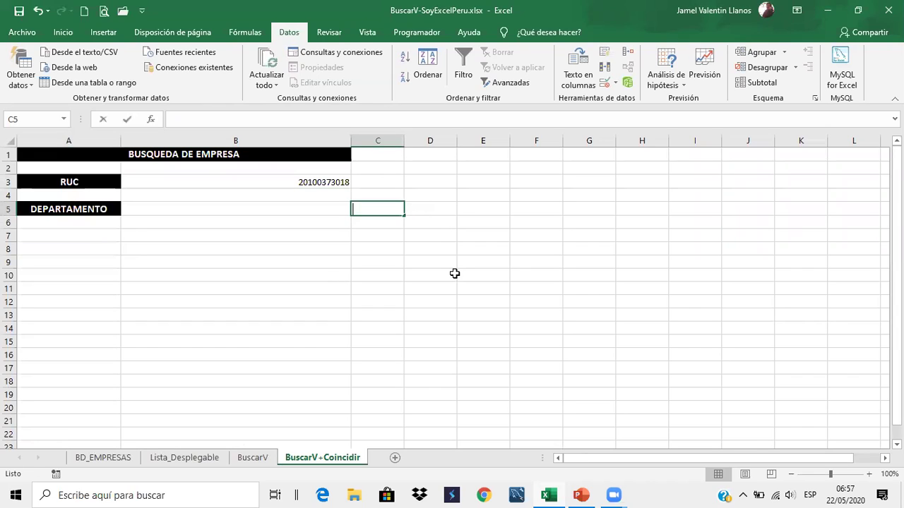
Enter =COINCIDIR(A5,BD_EMPRESAS!A1:F1,0) in C5 for an exact header match, returning 4
{"action": "type", "text": "="}
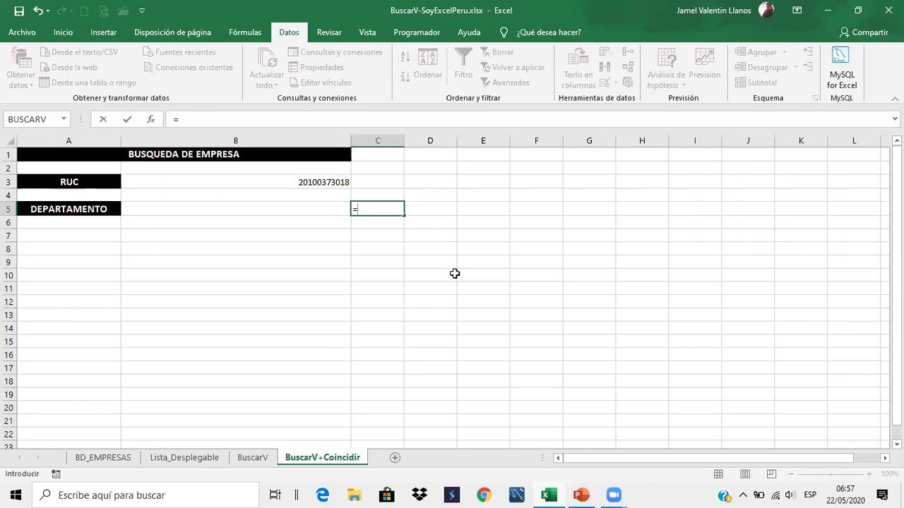
{"action": "type", "text": "CI"}
{"action": "key", "text": "BackSpace"}
{"action": "type", "text": "O"}
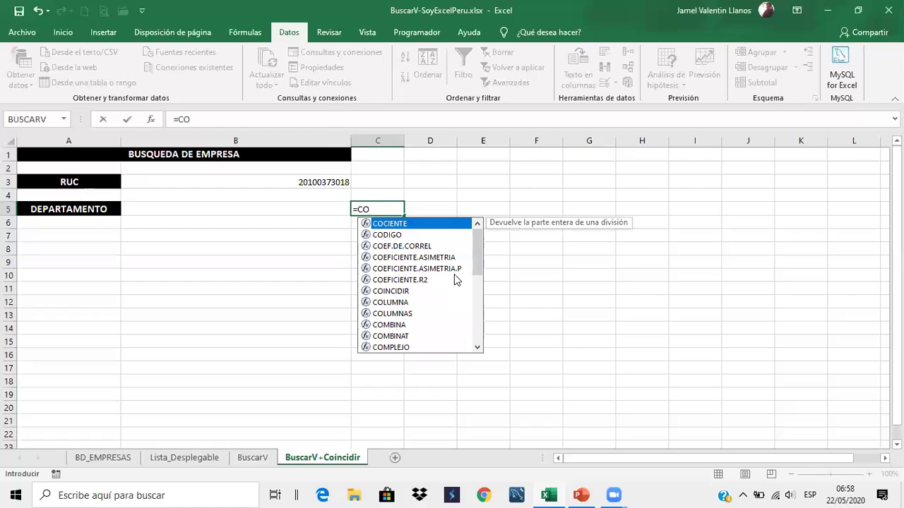
{"action": "type", "text": "I"}
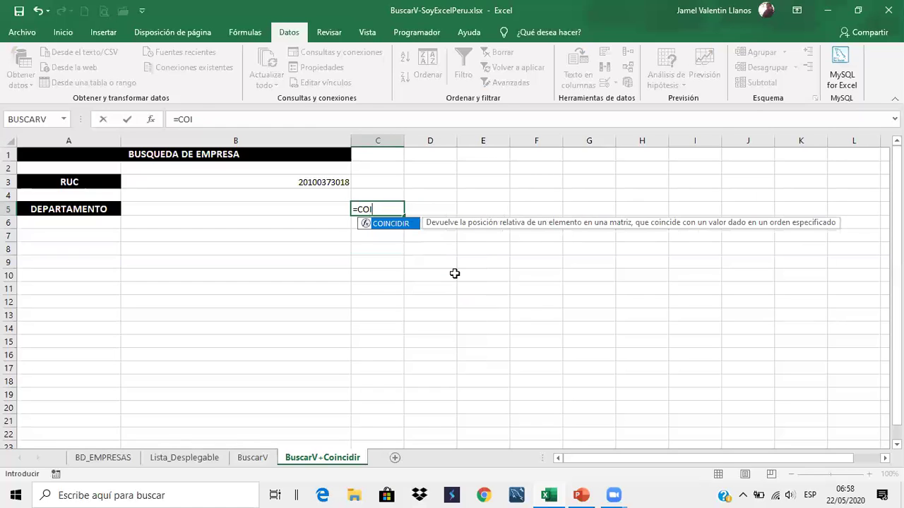
{"action": "key", "text": "Tab"}
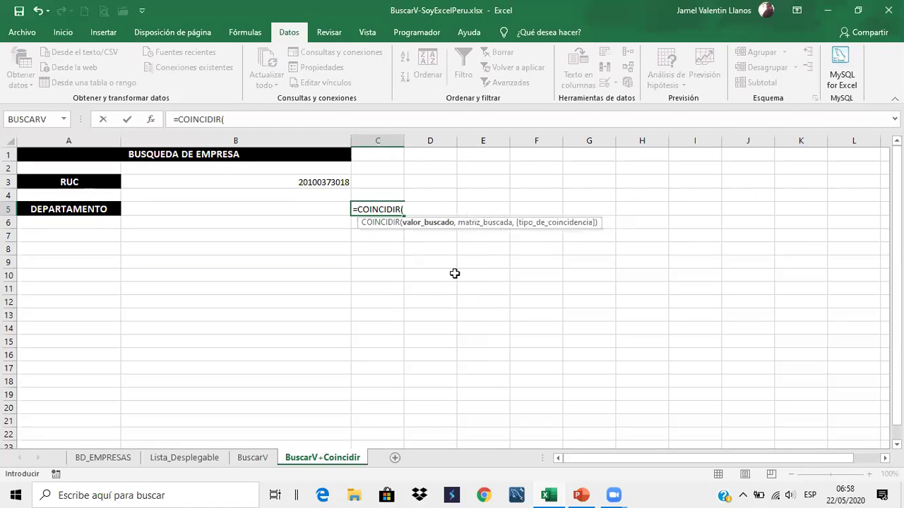
{"action": "left_click", "coordinate": [108, 209]}
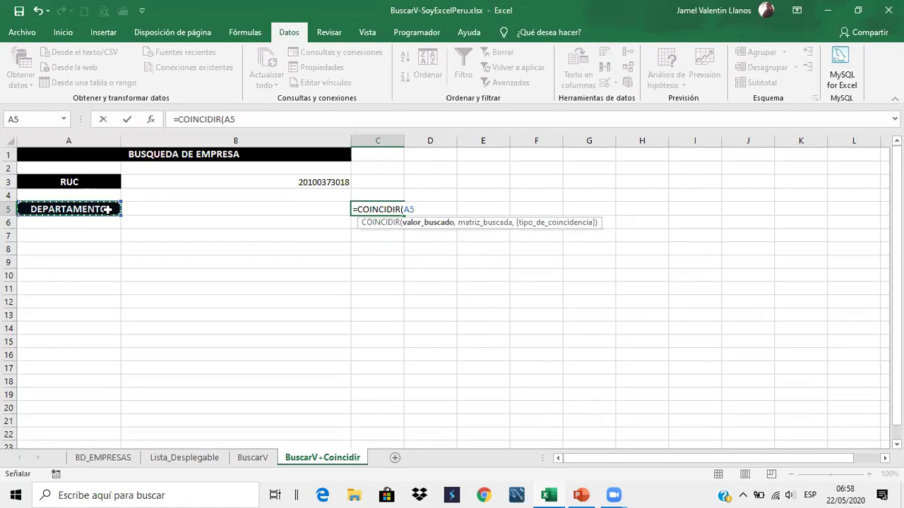
{"action": "type", "text": ","}
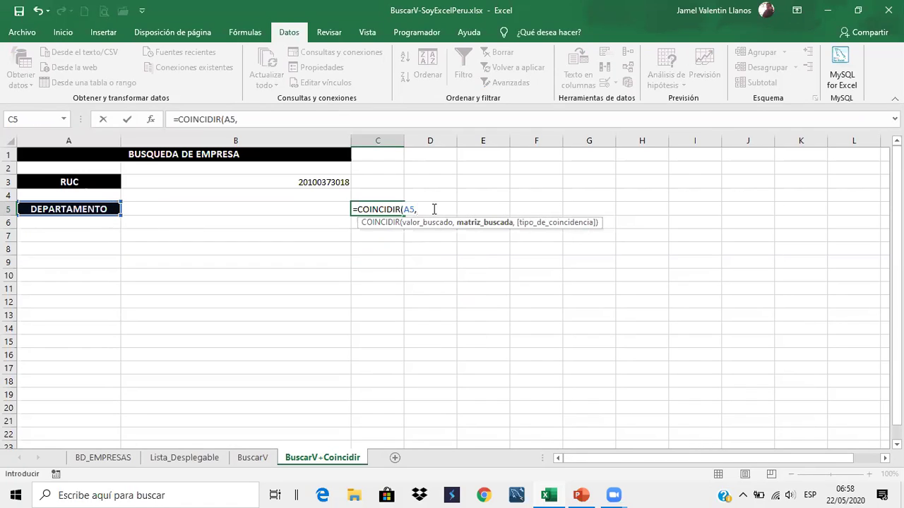
{"action": "left_click", "coordinate": [99, 457]}
{"action": "scroll", "coordinate": [97, 205], "scroll_direction": "up", "scroll_amount": 12}
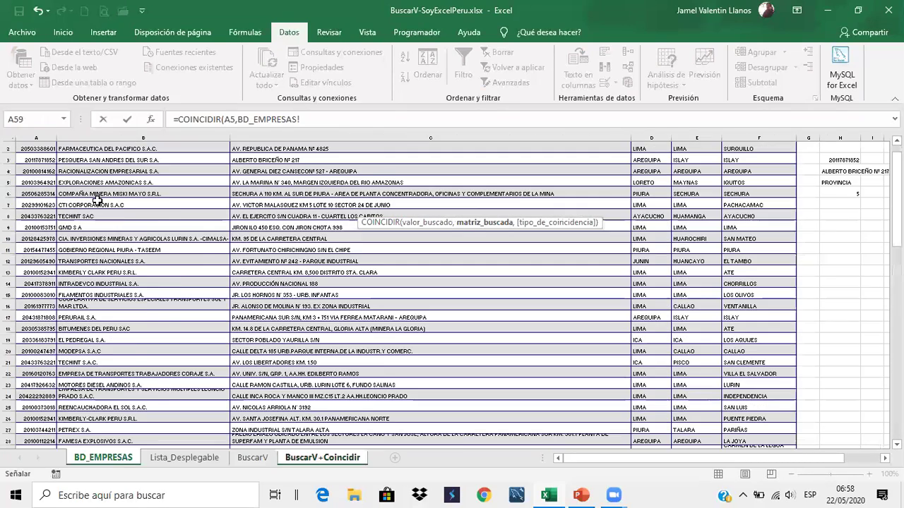
{"action": "scroll", "coordinate": [97, 201], "scroll_direction": "up", "scroll_amount": 1}
{"action": "left_click_drag", "start_coordinate": [39, 146], "coordinate": [750, 146]}
{"action": "type", "text": ","}
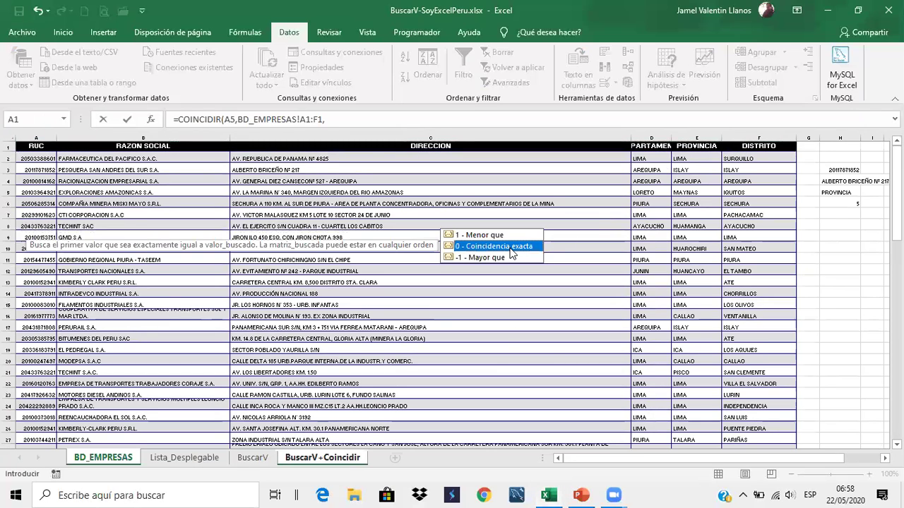
{"action": "double_click", "coordinate": [512, 247]}
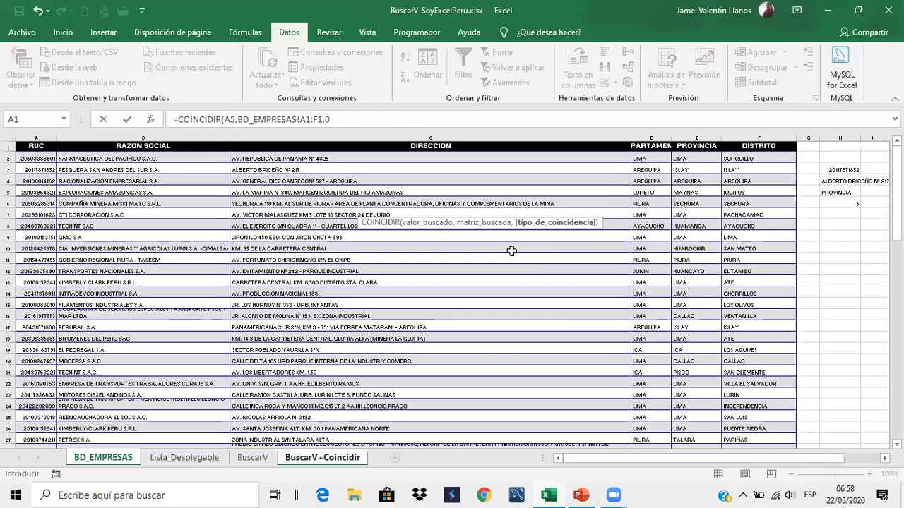
{"action": "key", "text": "Return"}
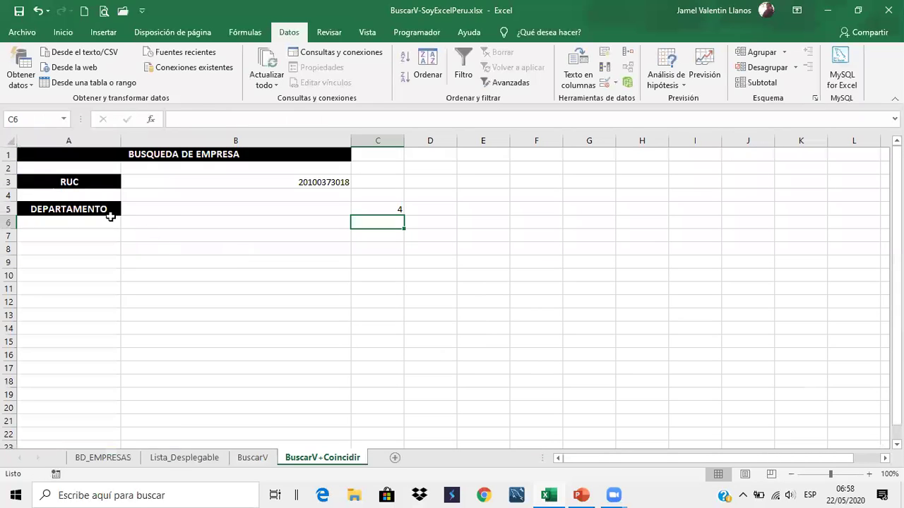
{"action": "left_click", "coordinate": [111, 212]}
Test A5 with DIRECCION and RUC, then set it to RAZON SOCIAL so C5 shows 2
{"action": "left_click", "coordinate": [128, 211]}
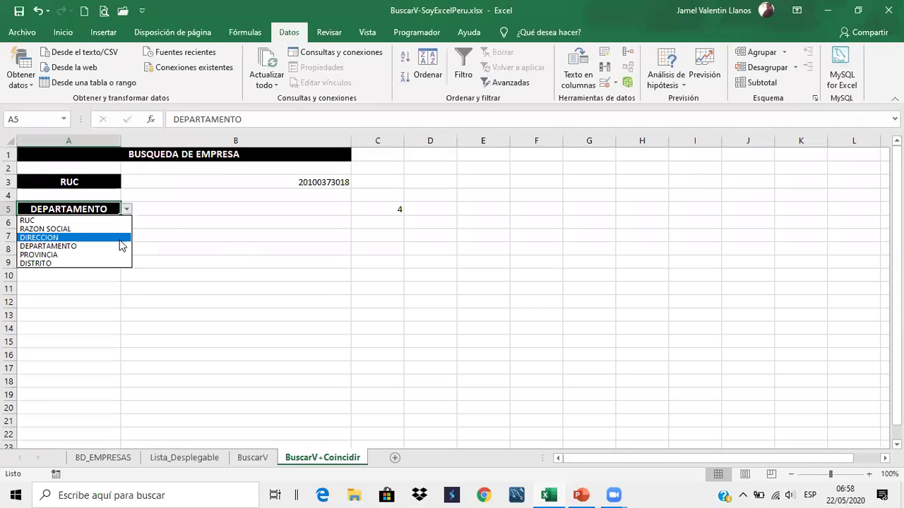
{"action": "left_click", "coordinate": [119, 235]}
{"action": "left_click", "coordinate": [127, 210]}
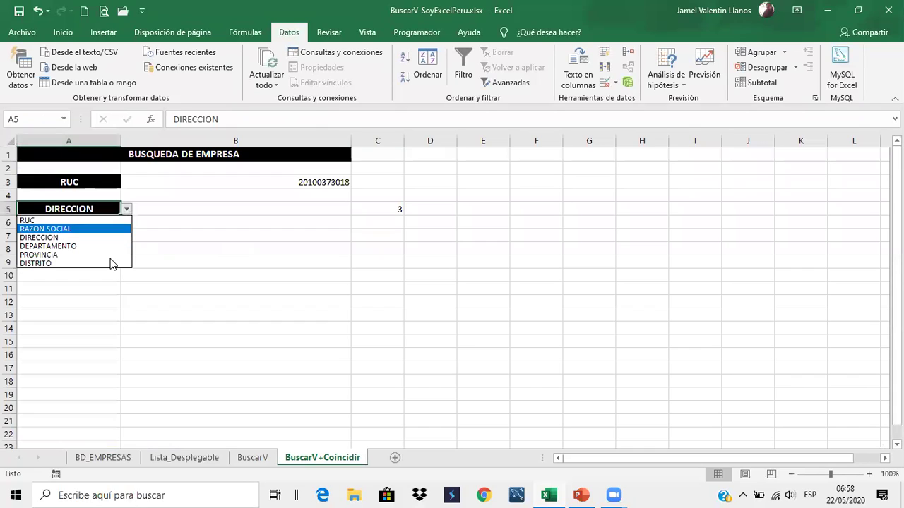
{"action": "left_click", "coordinate": [120, 222]}
{"action": "left_click", "coordinate": [126, 209]}
{"action": "left_click", "coordinate": [118, 228]}
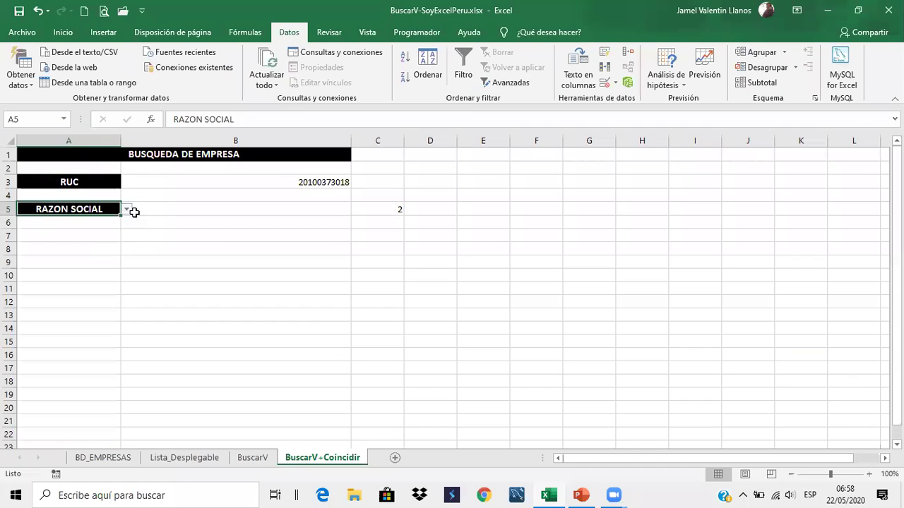
{"action": "left_click", "coordinate": [169, 209]}
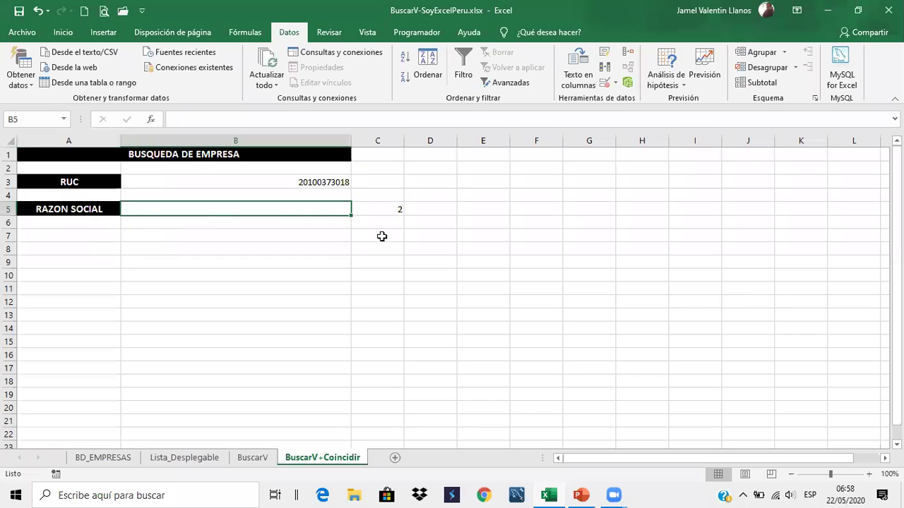
Enter a BUSCARV in B5 looking up B3 in the BD_EMPRESAS table, using C2 as column
{"action": "type", "text": "="}
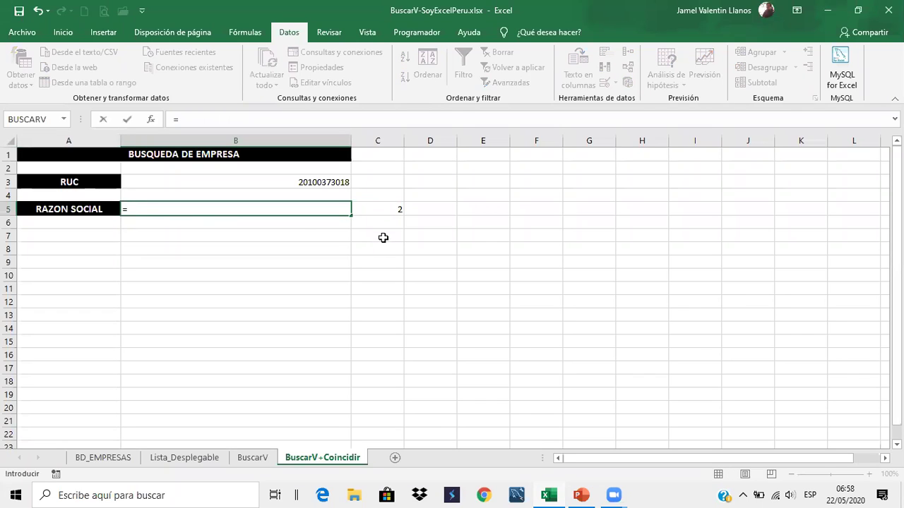
{"action": "type", "text": "BUS"}
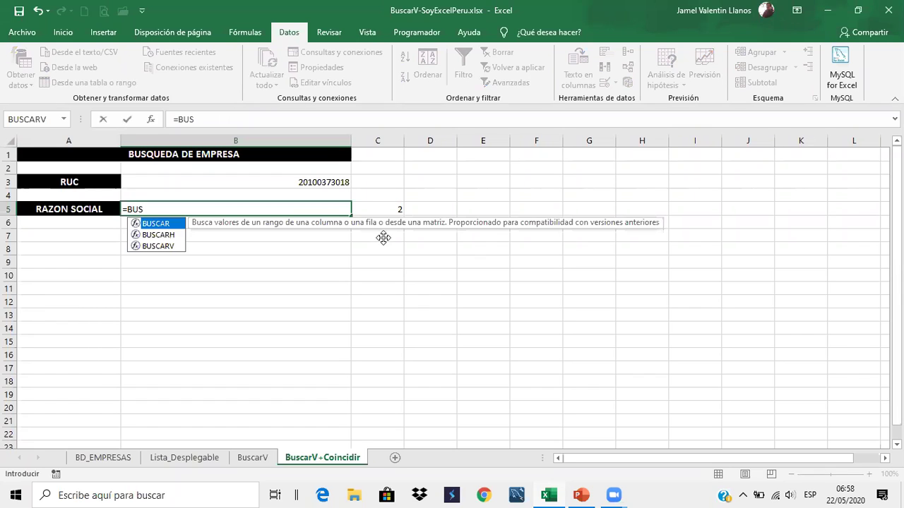
{"action": "key", "text": "Down"}
{"action": "key", "text": "Down"}
{"action": "key", "text": "Tab"}
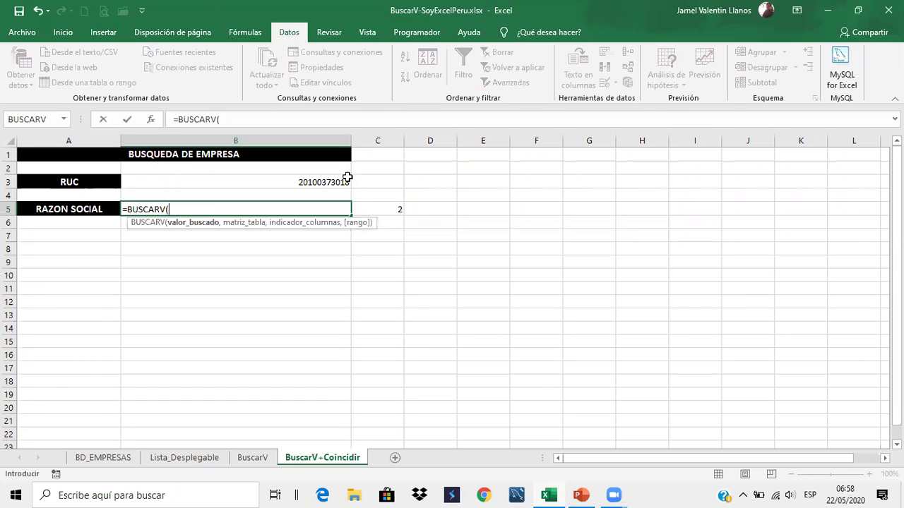
{"action": "left_click", "coordinate": [344, 180]}
{"action": "type", "text": ","}
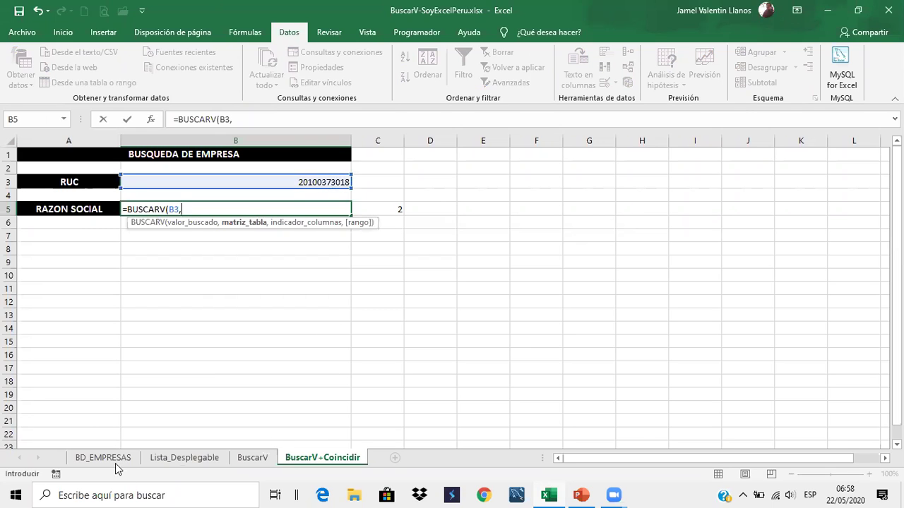
{"action": "left_click", "coordinate": [119, 459]}
{"action": "left_click", "coordinate": [42, 160]}
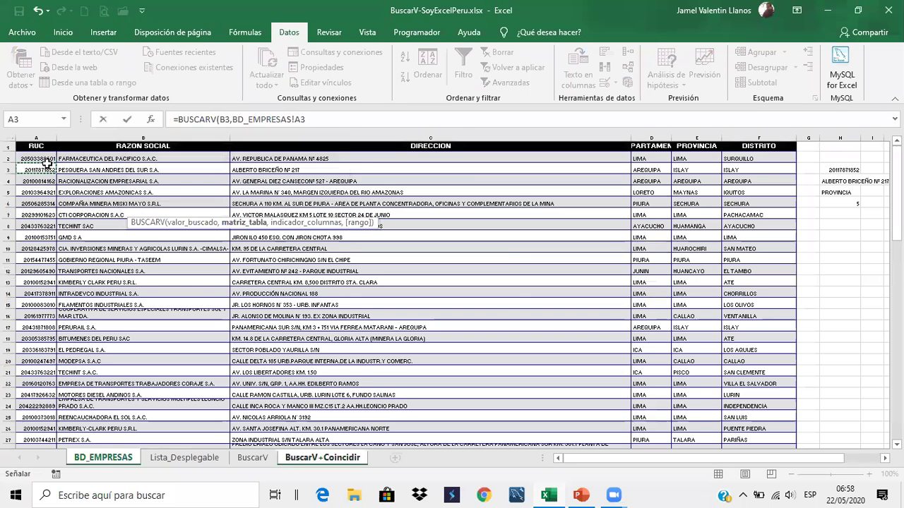
{"action": "left_click_drag", "start_coordinate": [217, 167], "coordinate": [766, 422]}
{"action": "type", "text": ","}
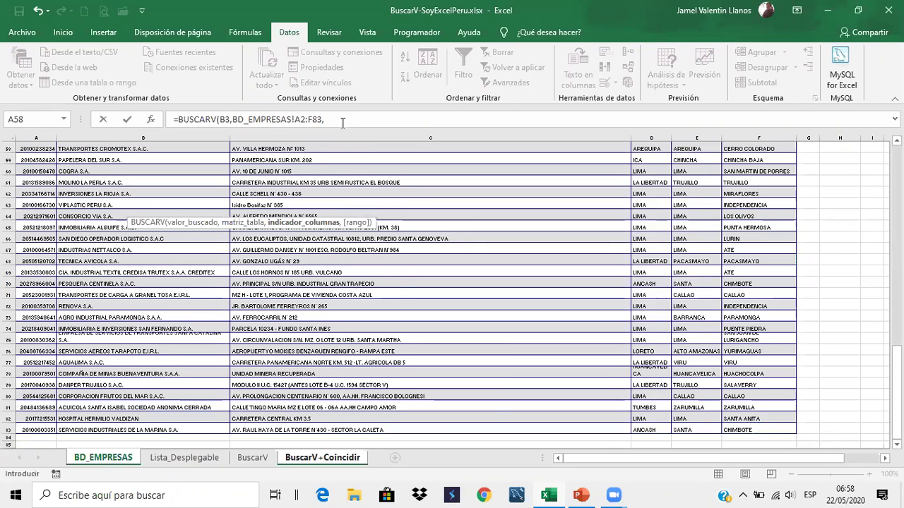
{"action": "left_click", "coordinate": [341, 122]}
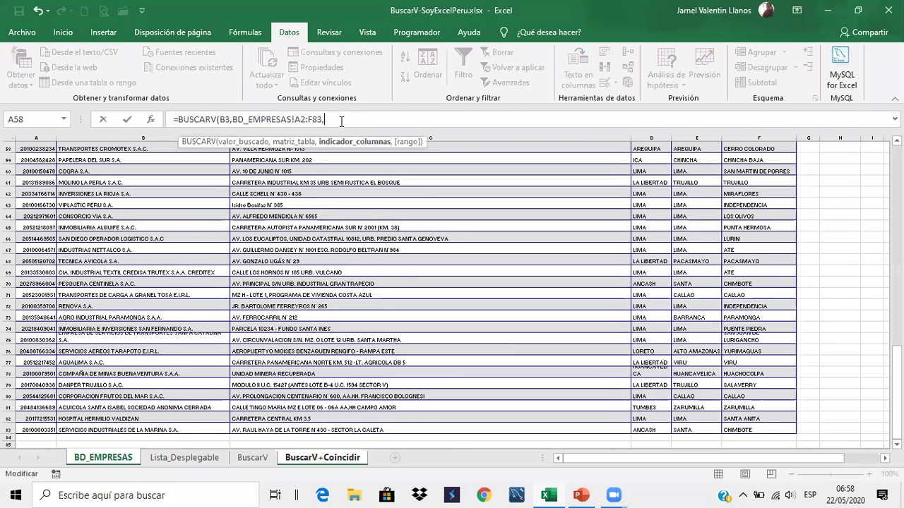
{"action": "left_click", "coordinate": [338, 459]}
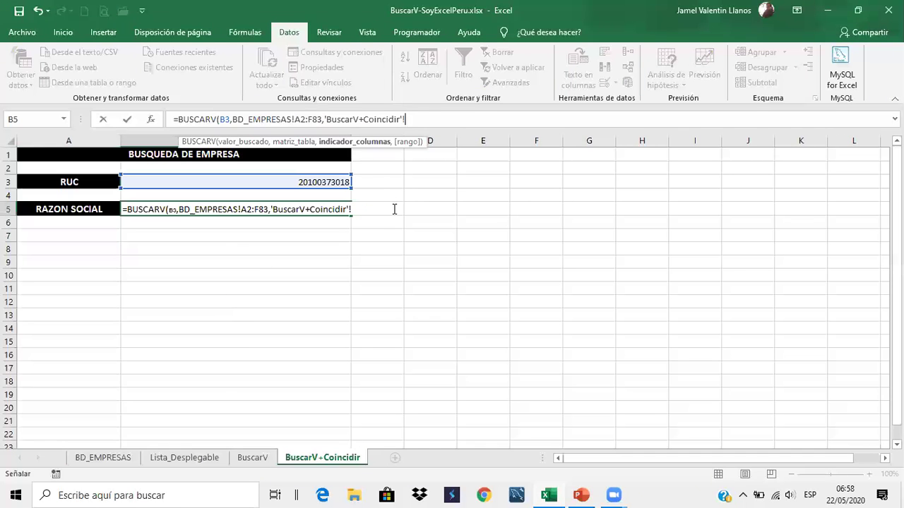
{"action": "left_click", "coordinate": [389, 169]}
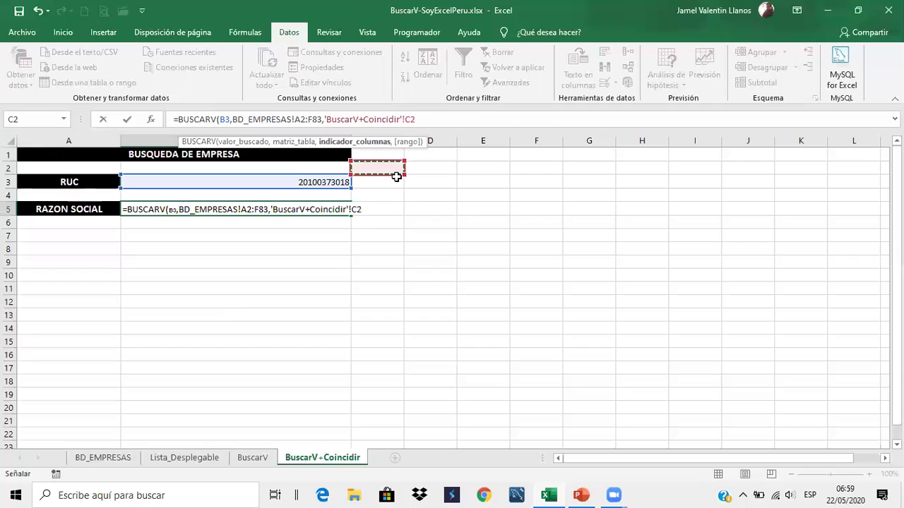
{"action": "left_click", "coordinate": [387, 208]}
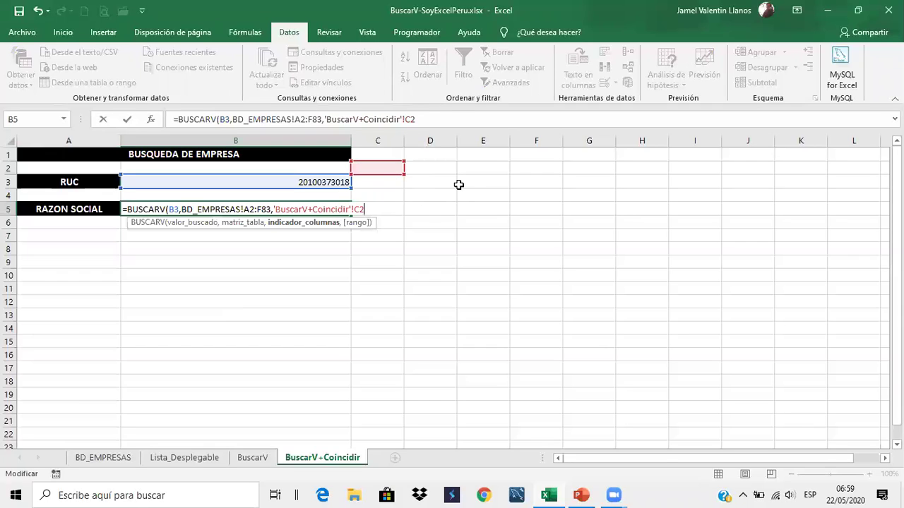
{"action": "left_click", "coordinate": [399, 181]}
Edit B5's formula to take its column index from C5 and add FALSO for exact match
{"action": "left_click", "coordinate": [279, 211]}
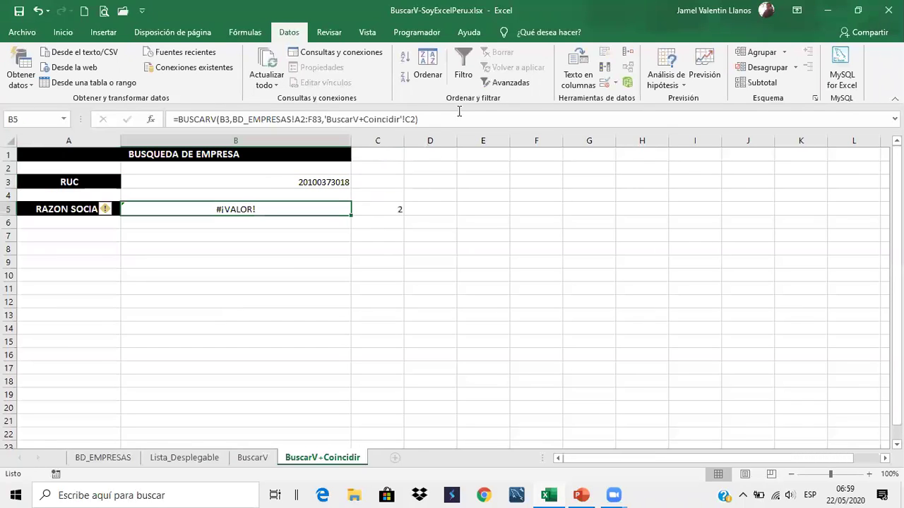
{"action": "left_click", "coordinate": [441, 120]}
{"action": "key", "text": "BackSpace"}
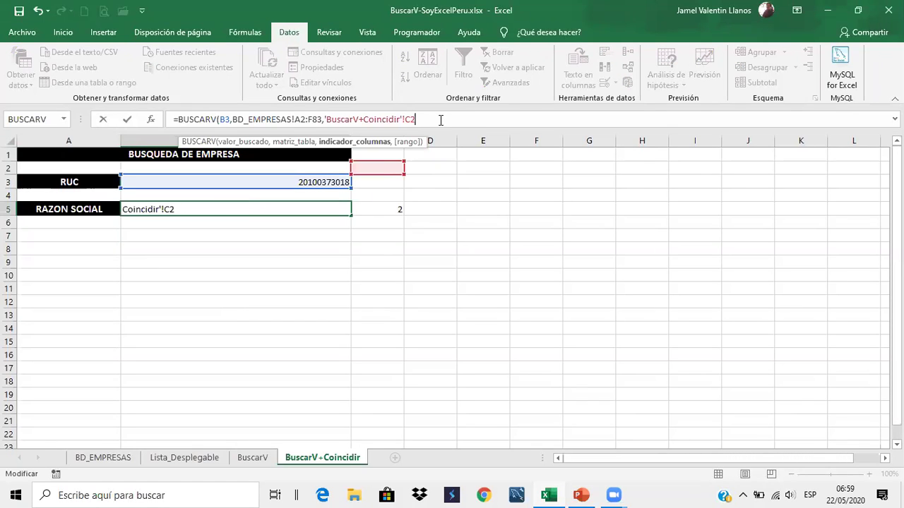
{"action": "left_click_drag", "start_coordinate": [387, 174], "coordinate": [395, 214]}
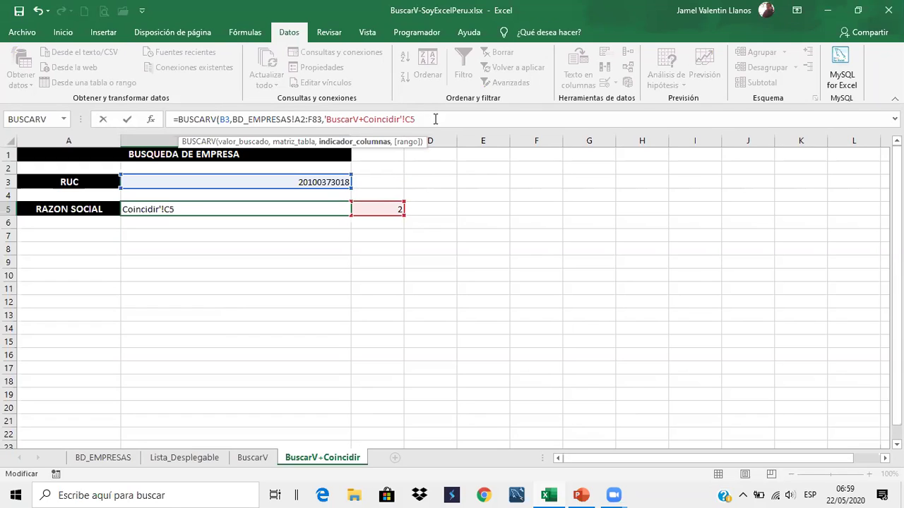
{"action": "type", "text": ","}
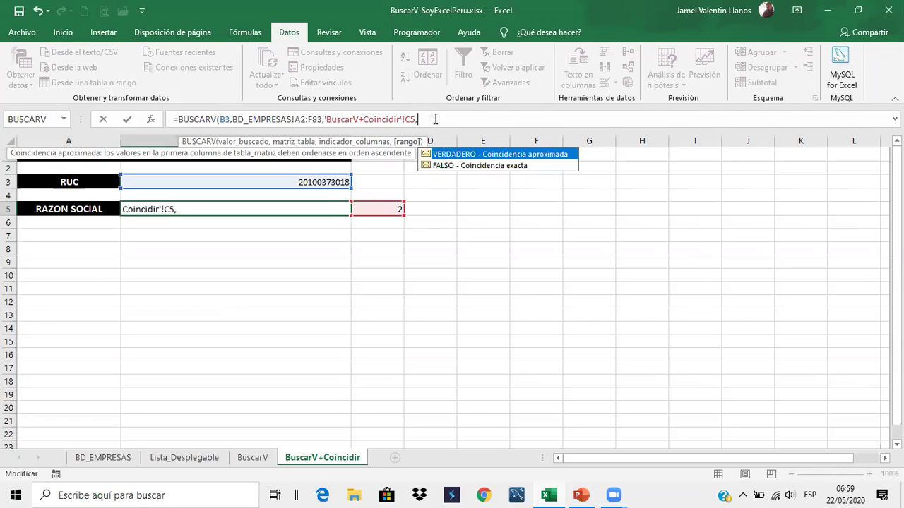
{"action": "key", "text": "Down"}
{"action": "key", "text": "Tab"}
{"action": "key", "text": "Return"}
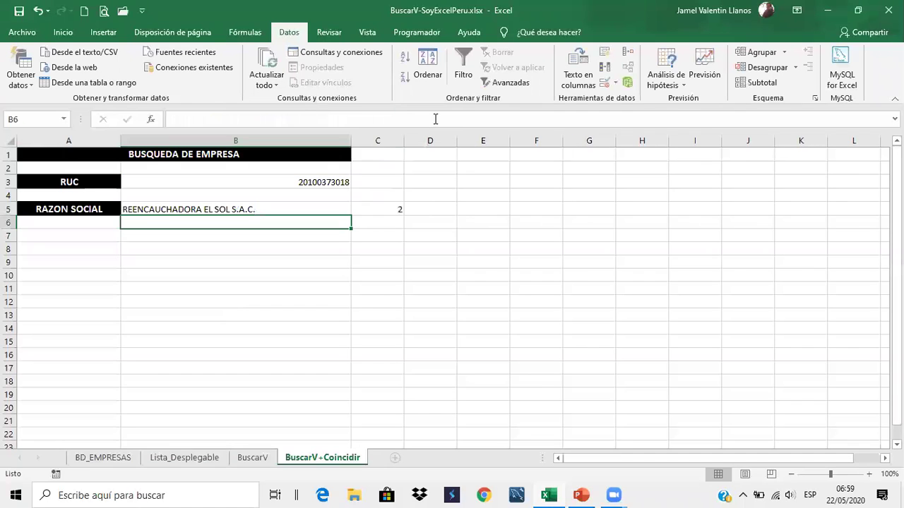
{"action": "left_click", "coordinate": [184, 208]}
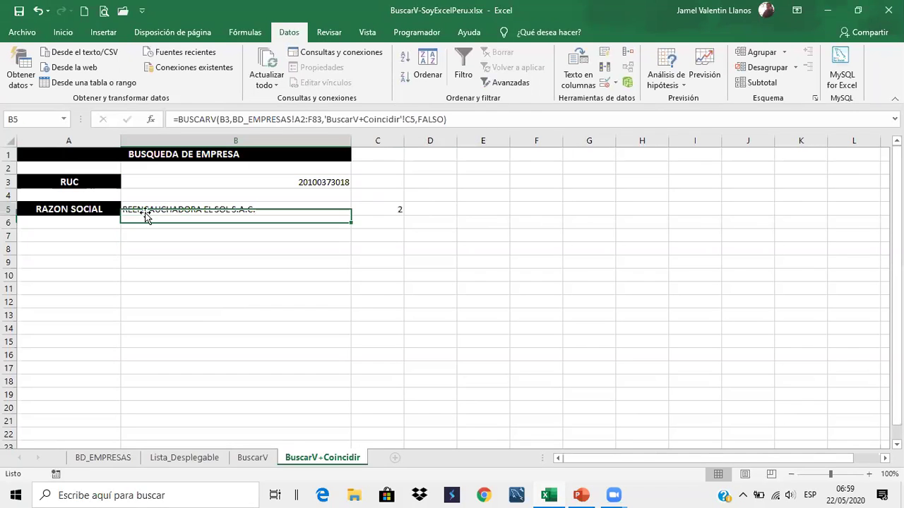
{"action": "left_click", "coordinate": [98, 212]}
{"action": "left_click", "coordinate": [126, 209]}
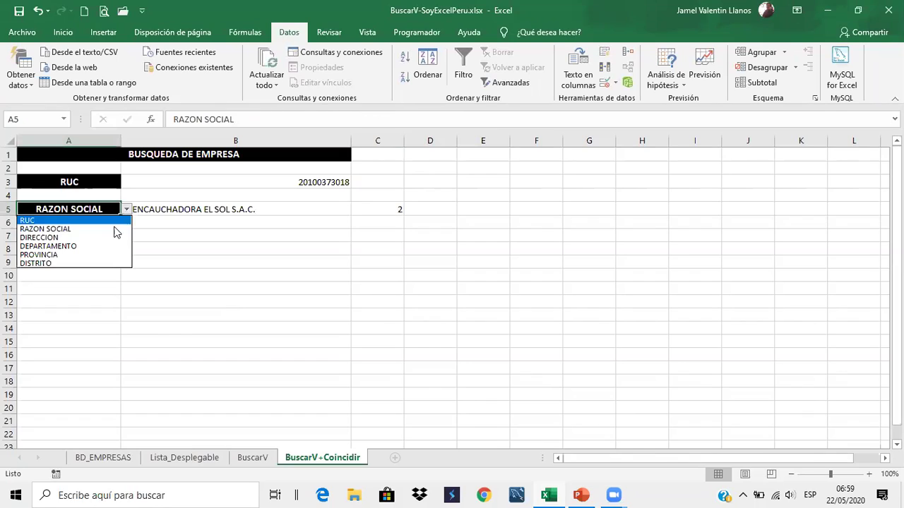
{"action": "left_click", "coordinate": [111, 239]}
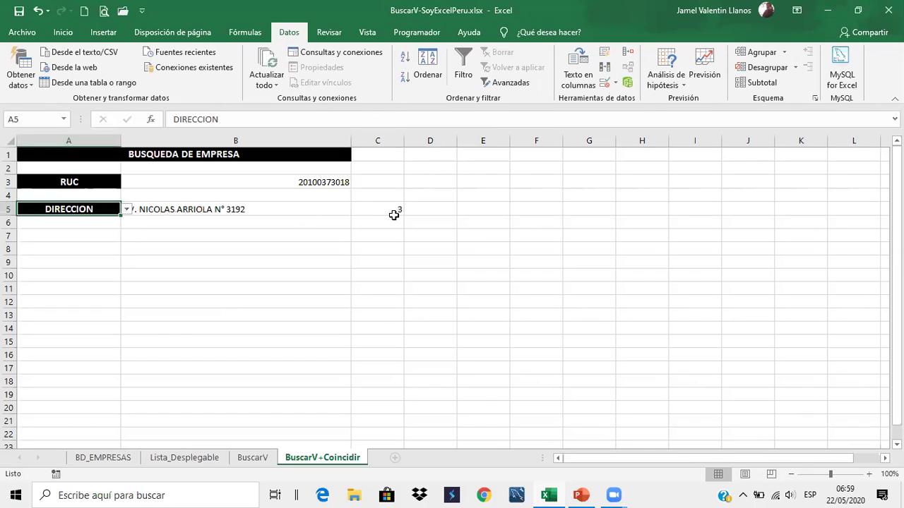
Compare C5's COINCIDIR formula, which returns 3, with B5's BUSCARV formula
{"action": "left_click", "coordinate": [396, 208]}
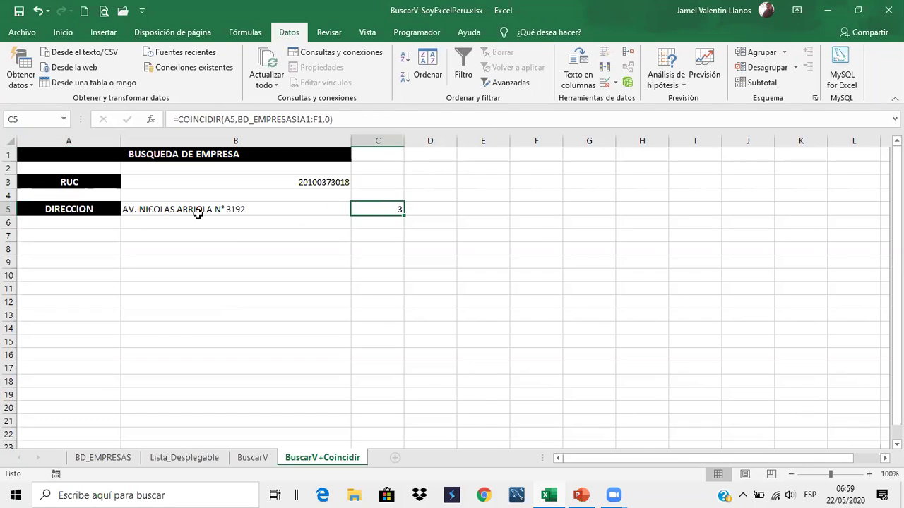
{"action": "key", "text": "Left"}
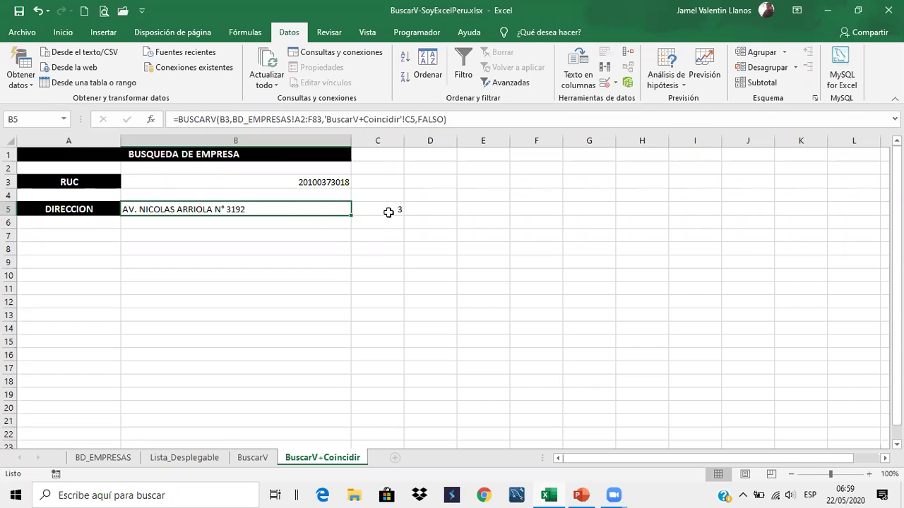
{"action": "left_click", "coordinate": [393, 211]}
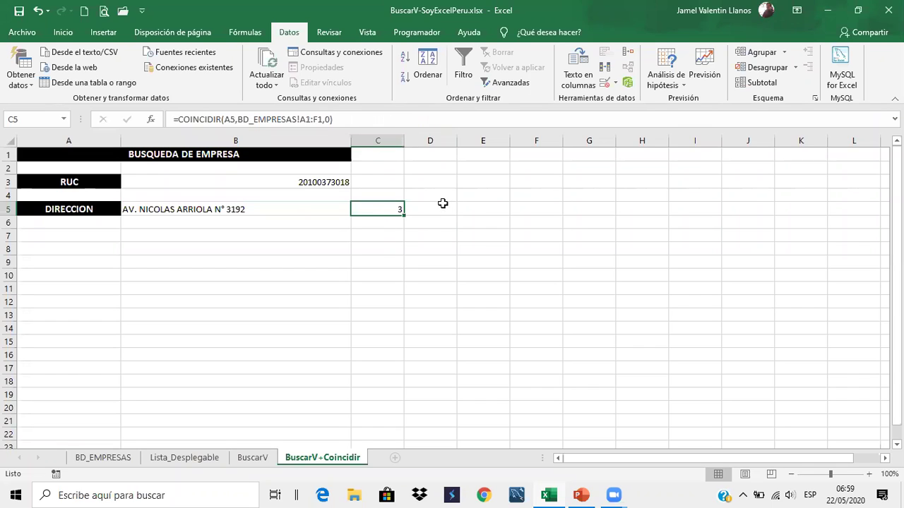
Replace B5's 'BuscarV+Coincidir'!C5 column reference with COINCIDIR(A5,BD_EMPRESAS!A1:F1,0)
{"action": "left_click_drag", "start_coordinate": [348, 118], "coordinate": [180, 122]}
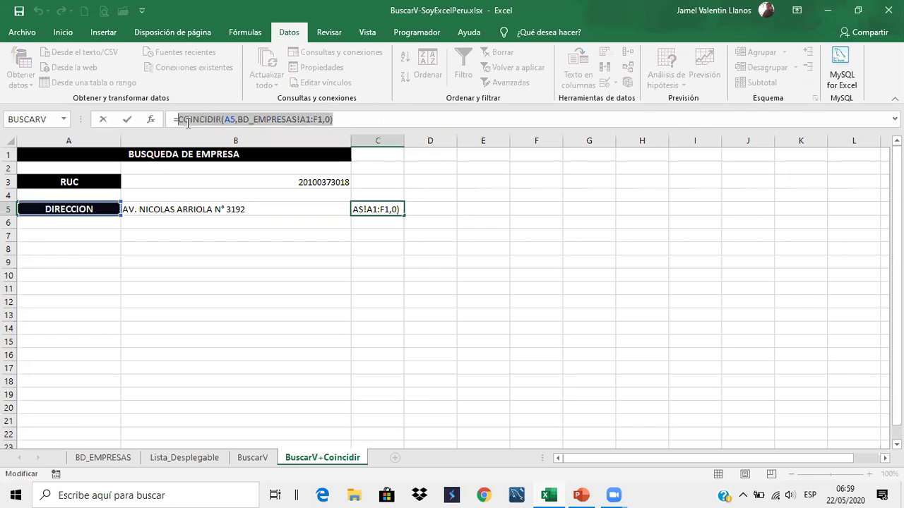
{"action": "key", "text": "ctrl+c"}
{"action": "key", "text": "Escape"}
{"action": "left_click", "coordinate": [279, 213]}
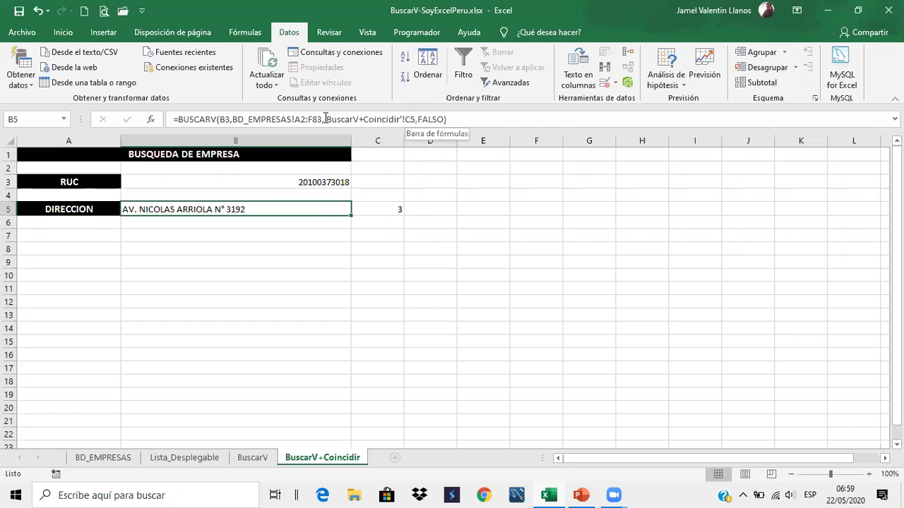
{"action": "left_click", "coordinate": [326, 119]}
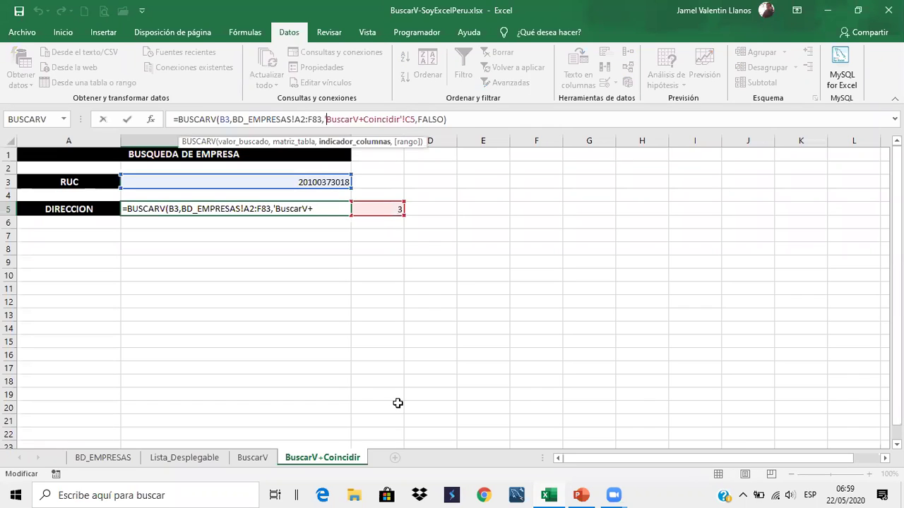
{"action": "key", "text": "shift+Right"}
{"action": "key", "text": "shift+Right"}
{"action": "key", "text": "shift+Right"}
{"action": "key", "text": "shift+Right"}
{"action": "key", "text": "shift+Right"}
{"action": "key", "text": "shift+Right"}
{"action": "key", "text": "shift+Right"}
{"action": "key", "text": "shift+Right"}
{"action": "key", "text": "shift+Right"}
{"action": "key", "text": "shift+Right"}
{"action": "key", "text": "shift+Right"}
{"action": "key", "text": "shift+Right"}
{"action": "key", "text": "shift+Right"}
{"action": "key", "text": "shift+Right"}
{"action": "key", "text": "shift+Right"}
{"action": "key", "text": "shift+Right"}
{"action": "key", "text": "shift+Right"}
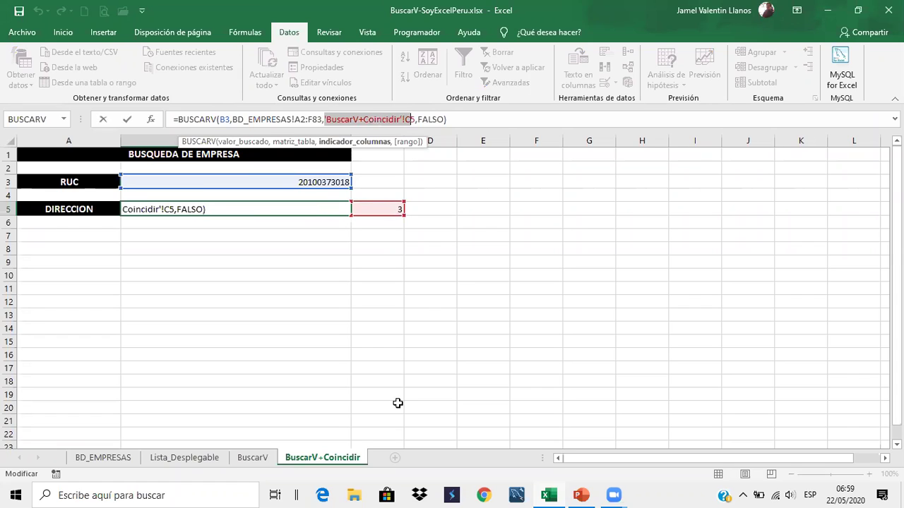
{"action": "key", "text": "ctrl+v"}
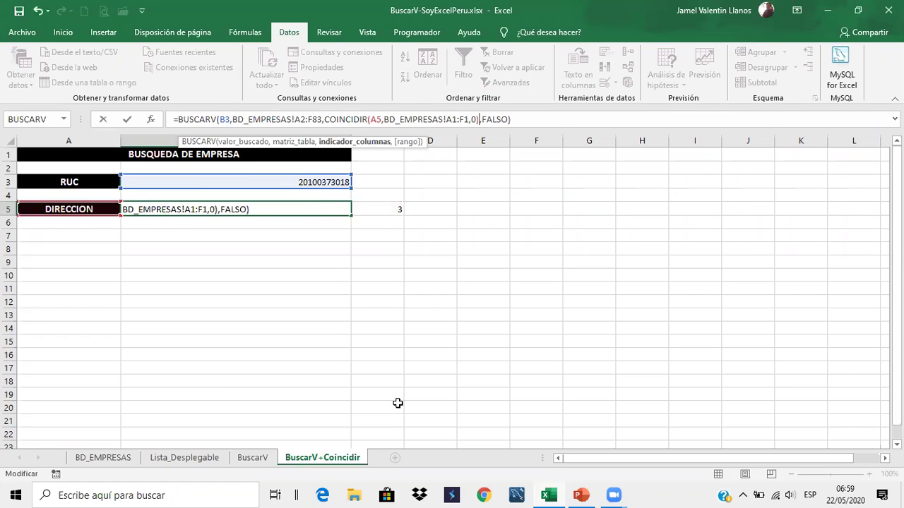
{"action": "key", "text": "Return"}
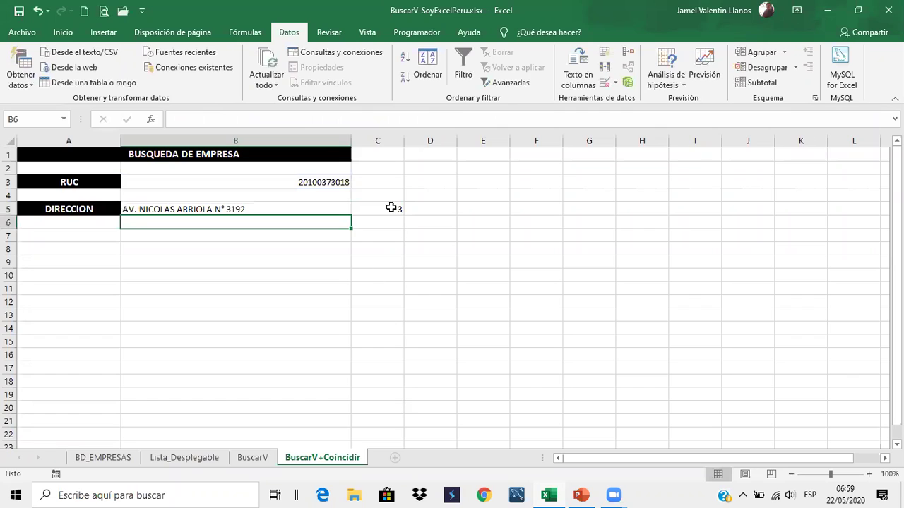
Clear the helper cells C5:C7
{"action": "left_click_drag", "start_coordinate": [394, 209], "coordinate": [392, 243]}
{"action": "key", "text": "Delete"}
{"action": "left_click", "coordinate": [382, 314]}
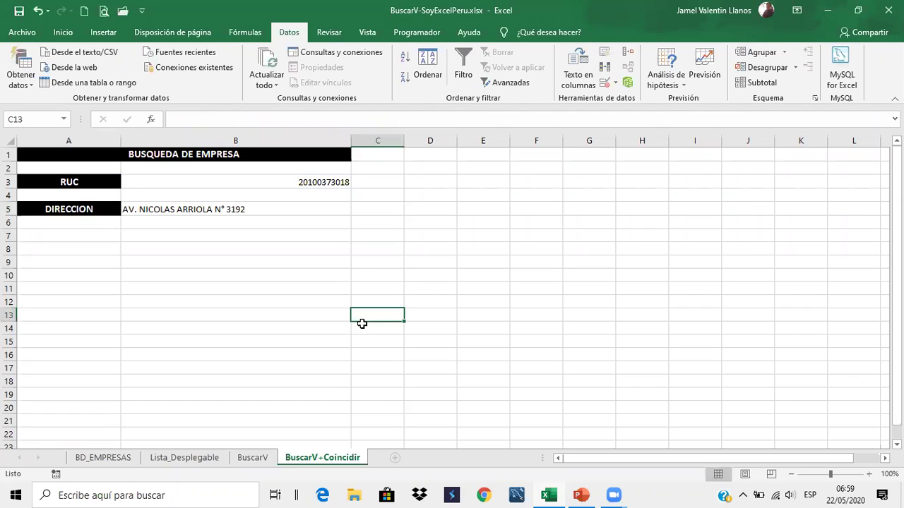
{"action": "left_click", "coordinate": [338, 182]}
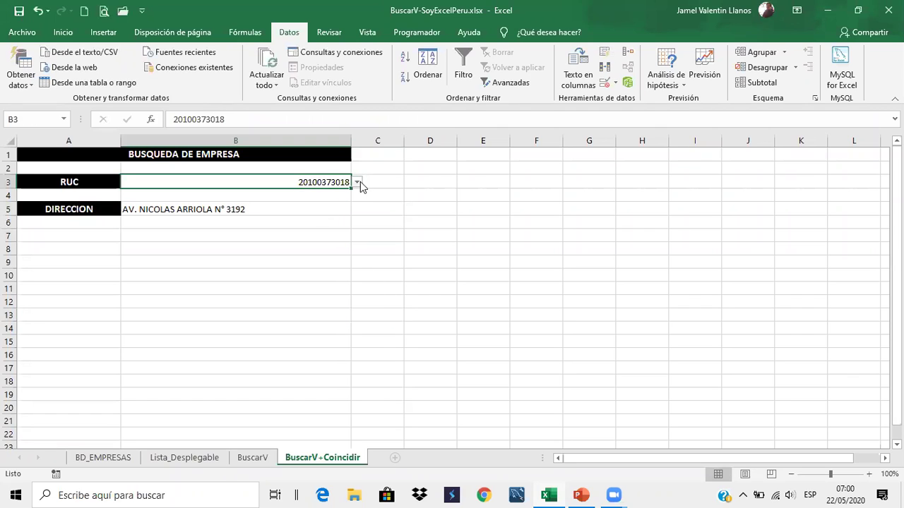
{"action": "left_click", "coordinate": [358, 182]}
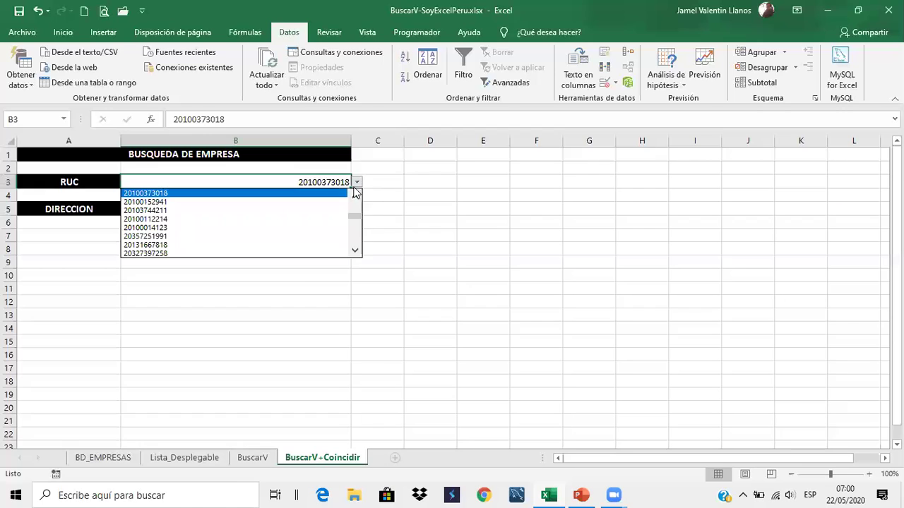
{"action": "left_click", "coordinate": [321, 236]}
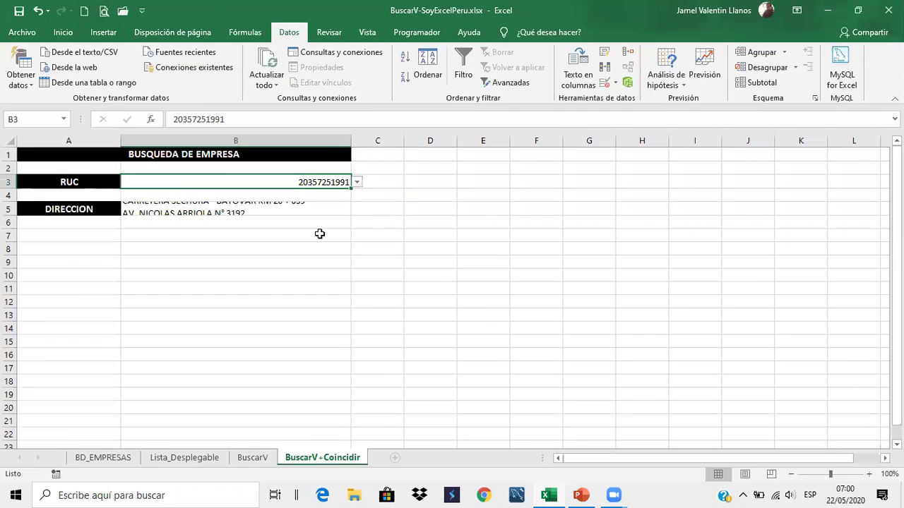
Set A5 to RAZON SOCIAL and widen column B to fit the company name
{"action": "left_click", "coordinate": [66, 204]}
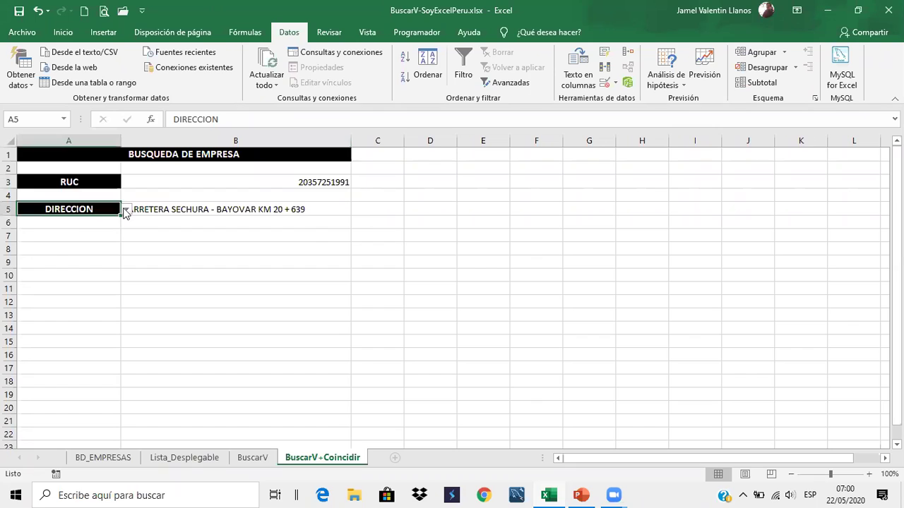
{"action": "left_click", "coordinate": [127, 210]}
{"action": "left_click", "coordinate": [104, 229]}
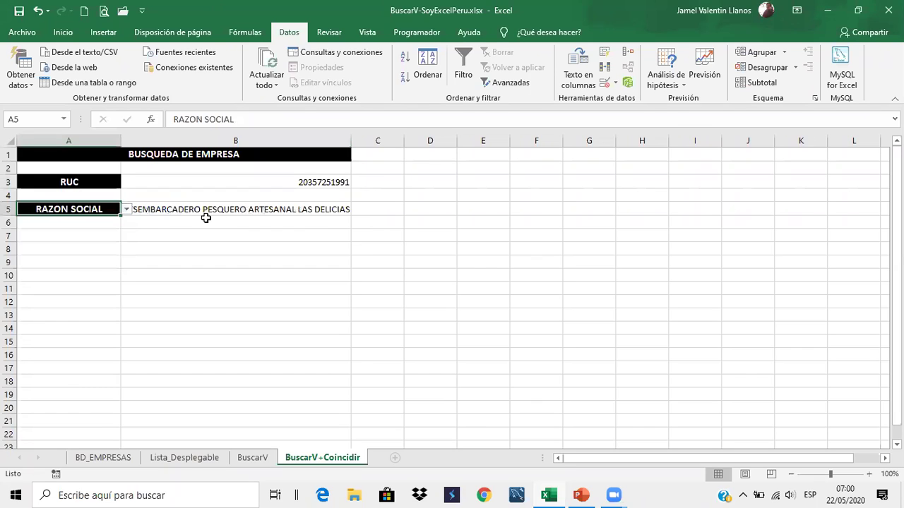
{"action": "left_click", "coordinate": [190, 235]}
{"action": "left_click_drag", "start_coordinate": [350, 141], "coordinate": [485, 141]}
{"action": "left_click", "coordinate": [417, 249]}
Switch A5 to DIRECCION, then PROVINCIA, then back to DIRECCION
{"action": "left_click", "coordinate": [118, 213]}
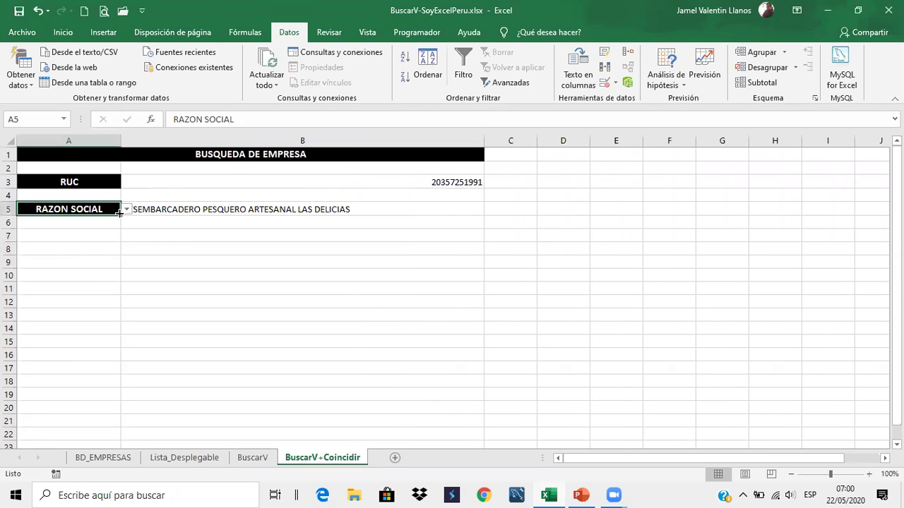
{"action": "left_click", "coordinate": [126, 210]}
{"action": "left_click", "coordinate": [118, 247]}
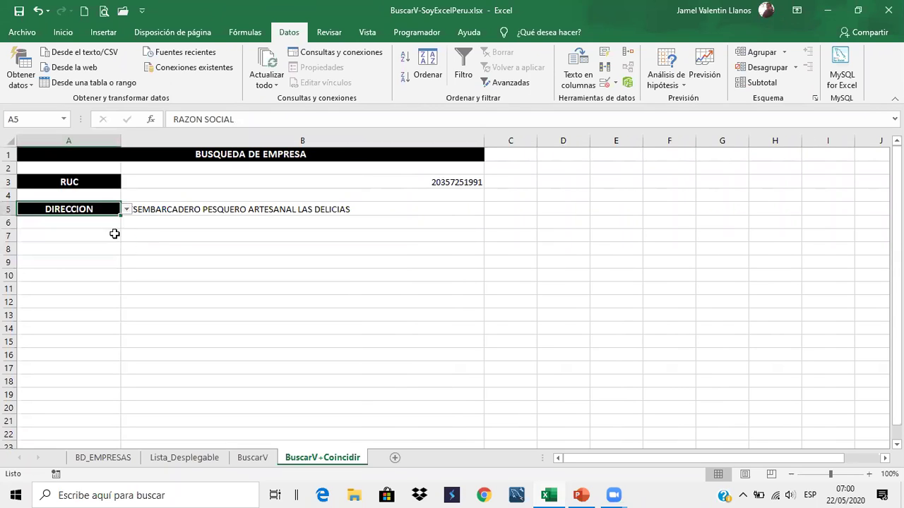
{"action": "left_click", "coordinate": [126, 210]}
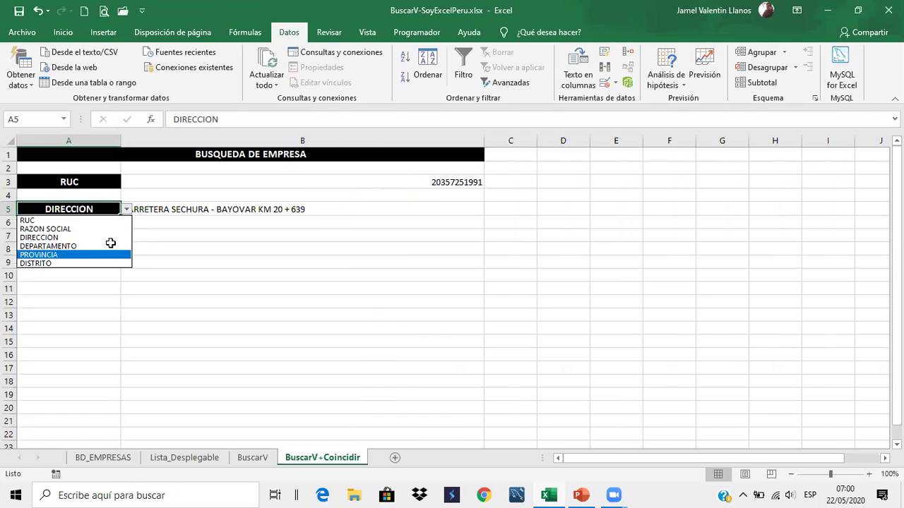
{"action": "left_click", "coordinate": [106, 254]}
{"action": "left_click", "coordinate": [126, 210]}
{"action": "left_click", "coordinate": [108, 255]}
{"action": "left_click", "coordinate": [127, 210]}
{"action": "left_click", "coordinate": [112, 238]}
Cycle A5 through PROVINCIA, RAZON SOCIAL and PROVINCIA, ending on DEPARTAMENTO
{"action": "left_click", "coordinate": [126, 210]}
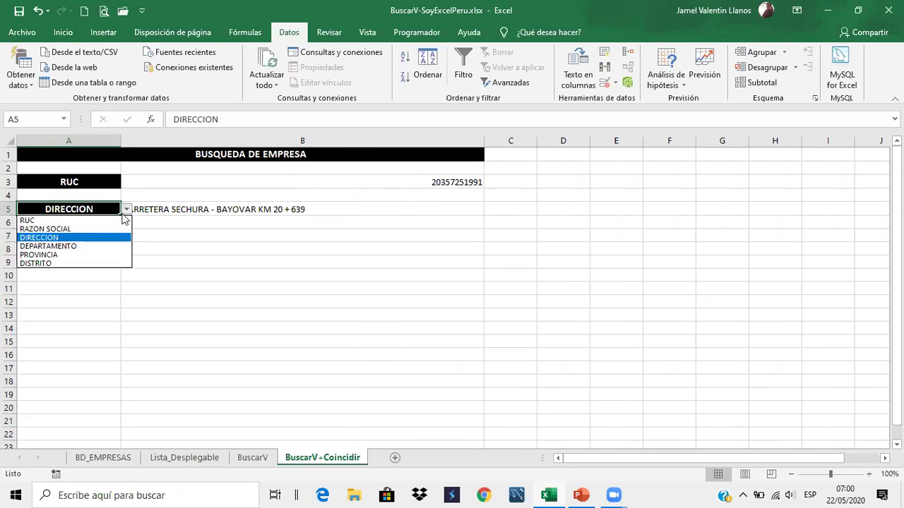
{"action": "left_click", "coordinate": [106, 255]}
{"action": "left_click", "coordinate": [127, 209]}
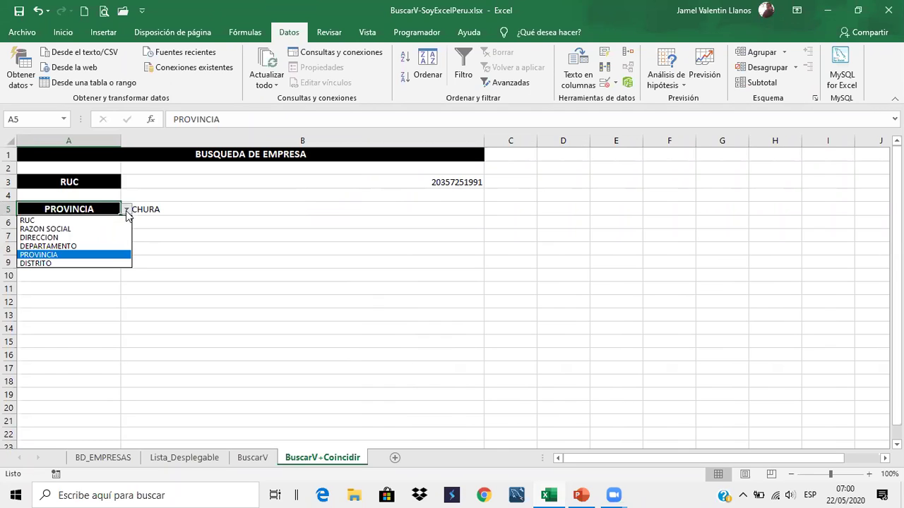
{"action": "left_click", "coordinate": [108, 230]}
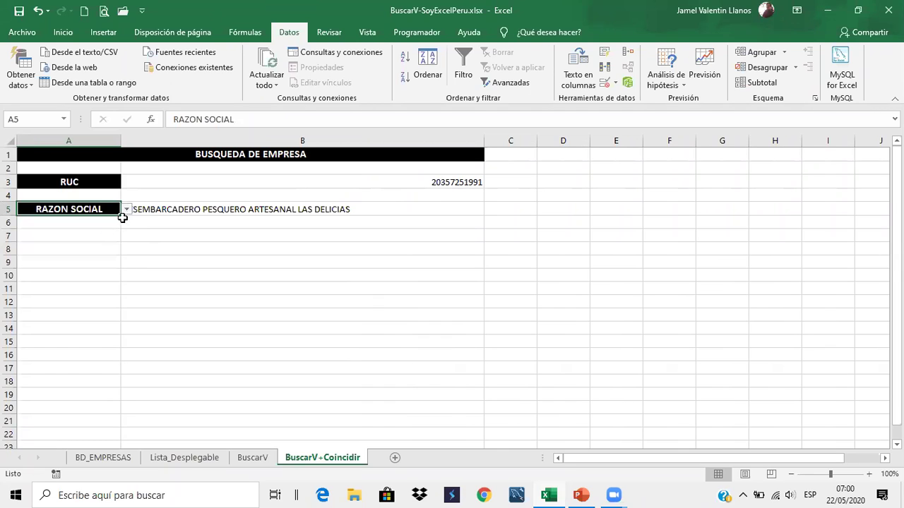
{"action": "left_click", "coordinate": [127, 210]}
{"action": "left_click", "coordinate": [106, 253]}
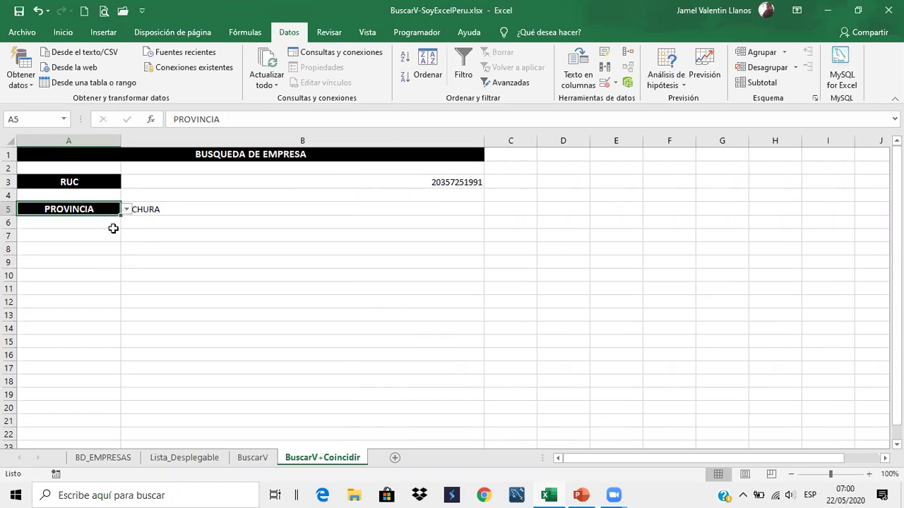
{"action": "left_click", "coordinate": [126, 210]}
{"action": "left_click", "coordinate": [107, 247]}
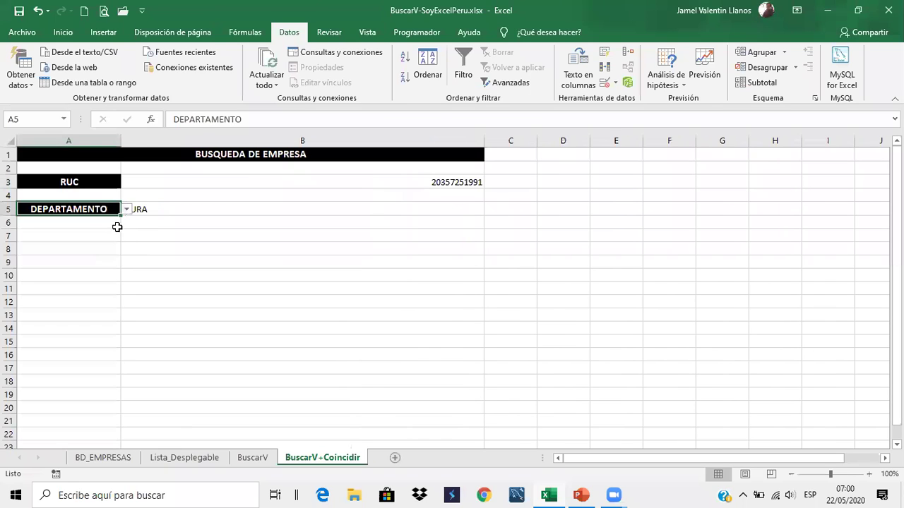
Glance at the BuscarV sheet, then narrow column B on BuscarV+Coincidir
{"action": "left_click", "coordinate": [253, 457]}
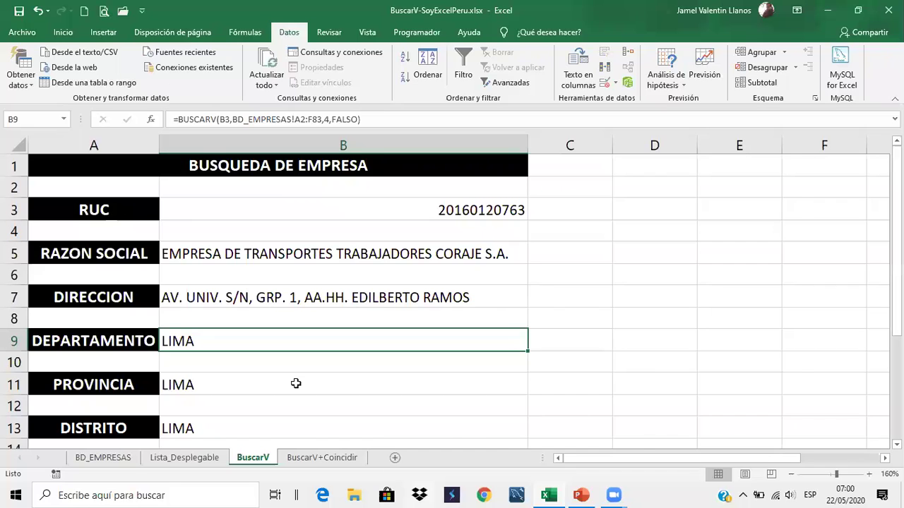
{"action": "key", "text": "ctrl+Page_Down"}
{"action": "scroll", "coordinate": [283, 374], "scroll_direction": "up", "scroll_amount": 3}
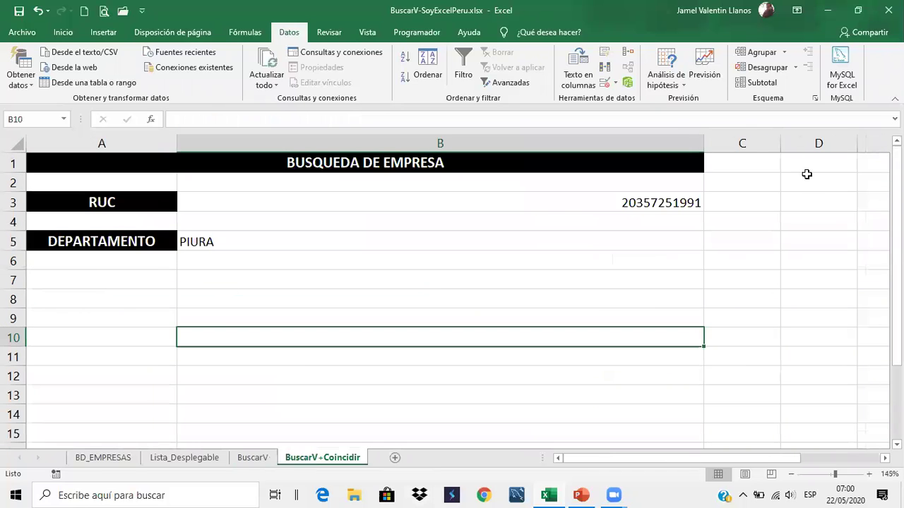
{"action": "left_click_drag", "start_coordinate": [621, 145], "coordinate": [584, 146]}
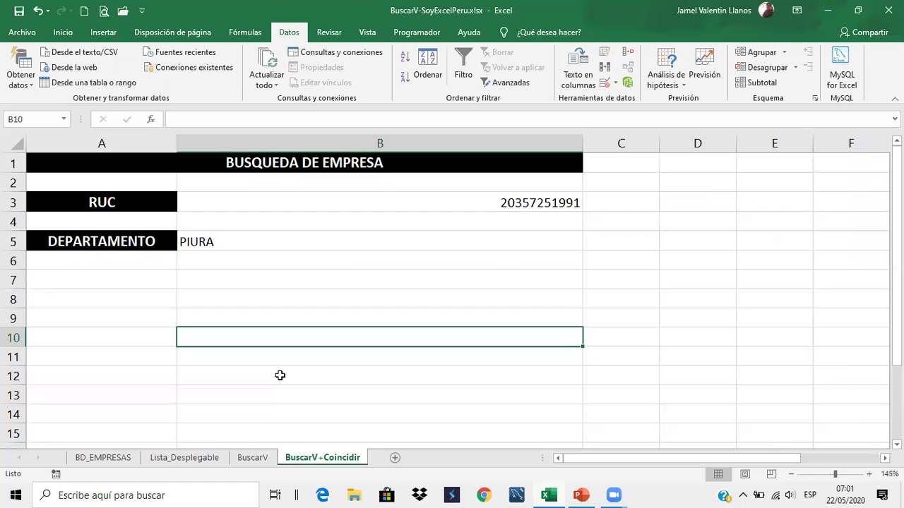
Set A5 to RAZON SOCIAL so B5 shows the company name
{"action": "left_click", "coordinate": [153, 239]}
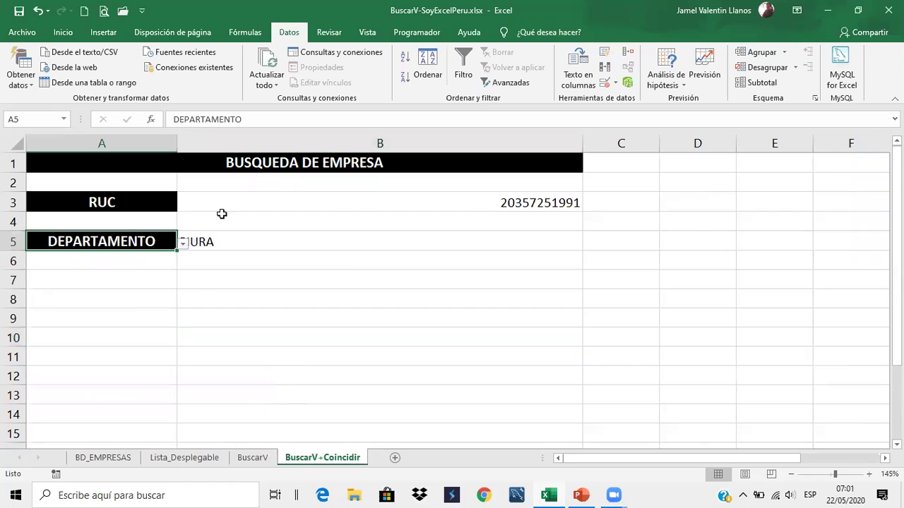
{"action": "left_click", "coordinate": [182, 243]}
{"action": "left_click", "coordinate": [175, 267]}
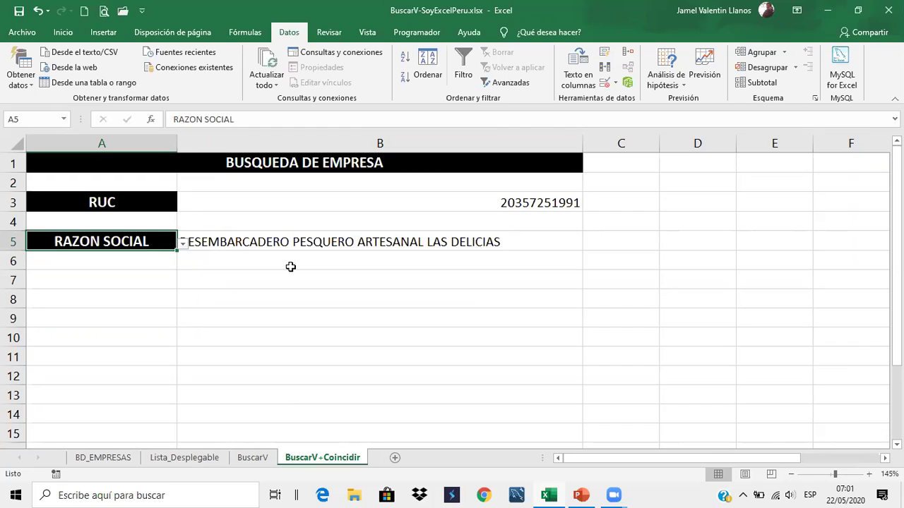
Review the COINCIDIR slides in PowerPoint, then minimize it back to Excel
{"action": "left_click", "coordinate": [580, 494]}
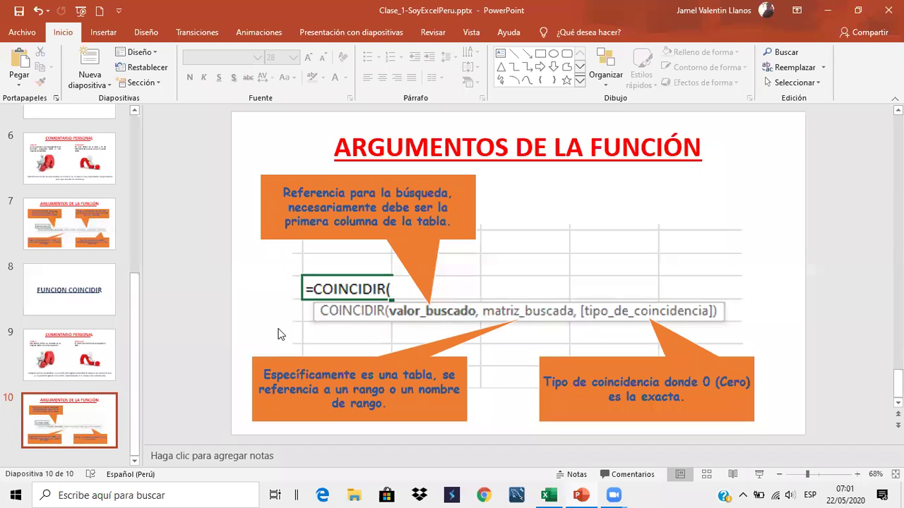
{"action": "scroll", "coordinate": [521, 303], "scroll_direction": "up", "scroll_amount": 2}
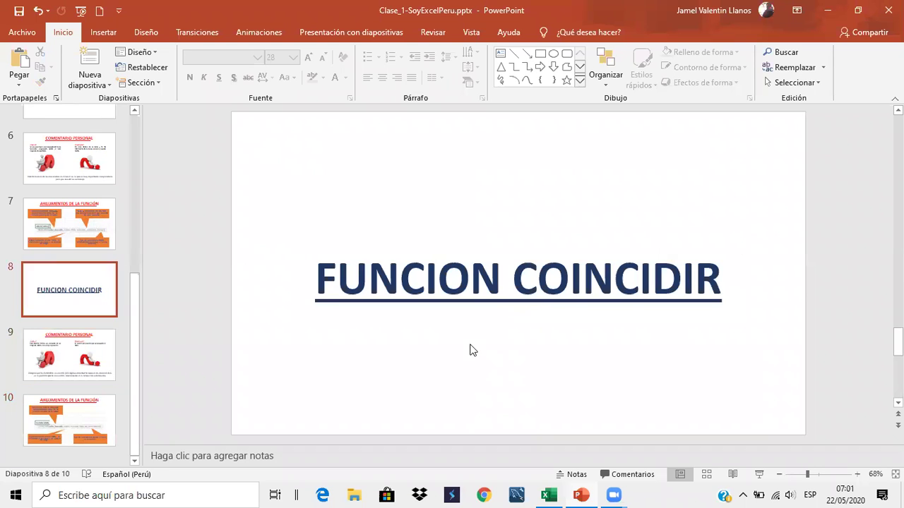
{"action": "scroll", "coordinate": [473, 349], "scroll_direction": "down", "scroll_amount": 2}
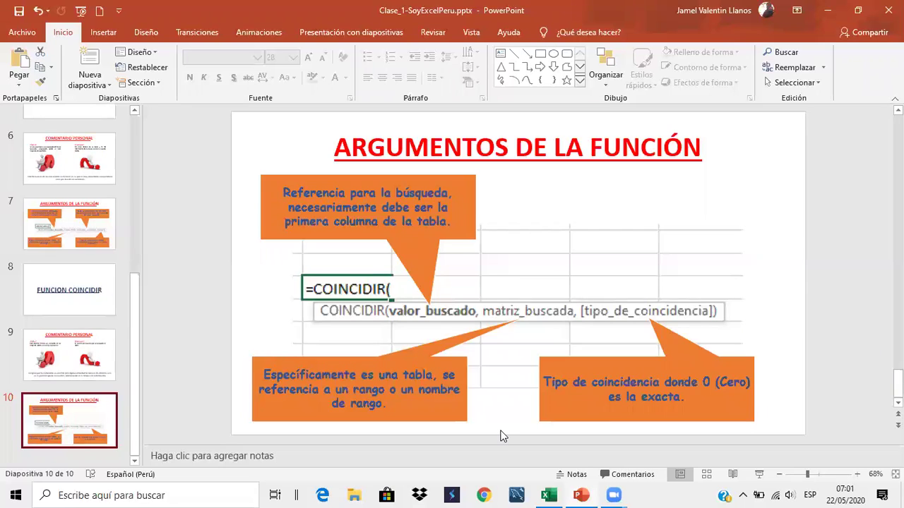
{"action": "left_click", "coordinate": [828, 15]}
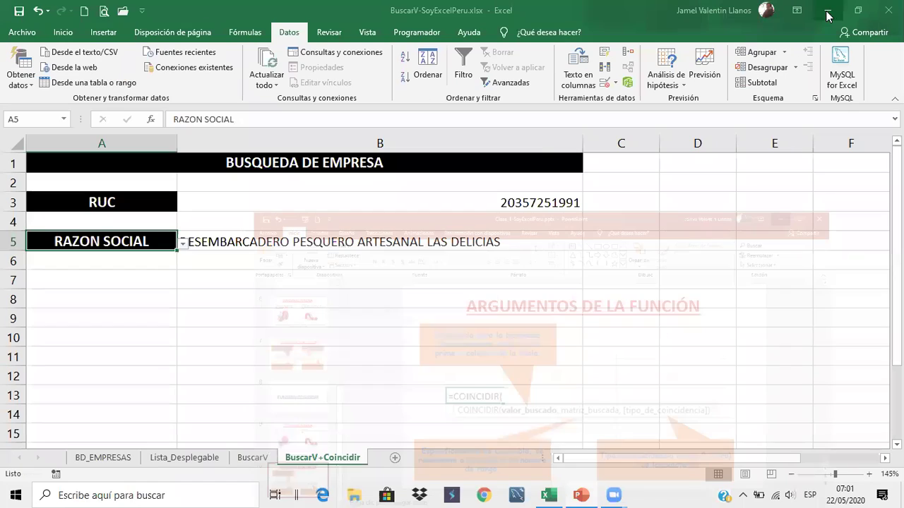
Look over the BuscarV and Lista_Desplegable sheets, then display B5's nested BUSCARV-COINCIDIR formula
{"action": "left_click", "coordinate": [317, 276]}
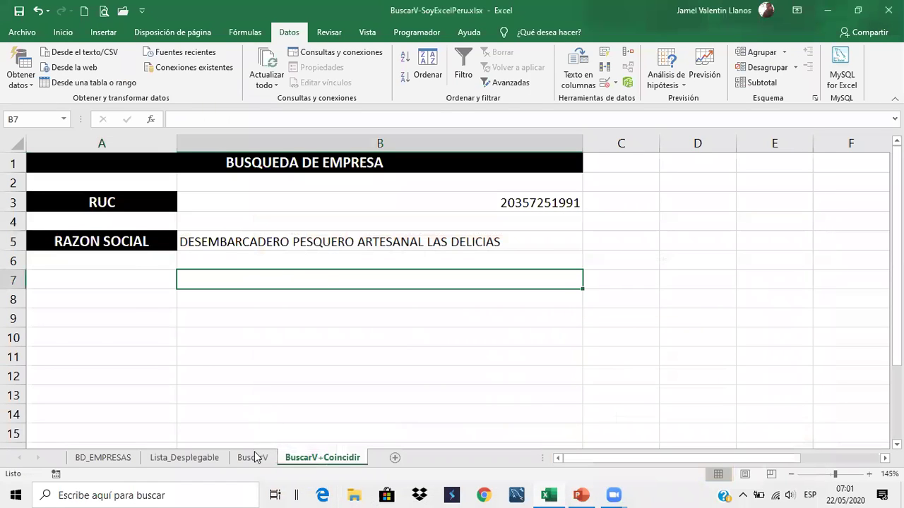
{"action": "left_click", "coordinate": [253, 458]}
{"action": "left_click", "coordinate": [186, 458]}
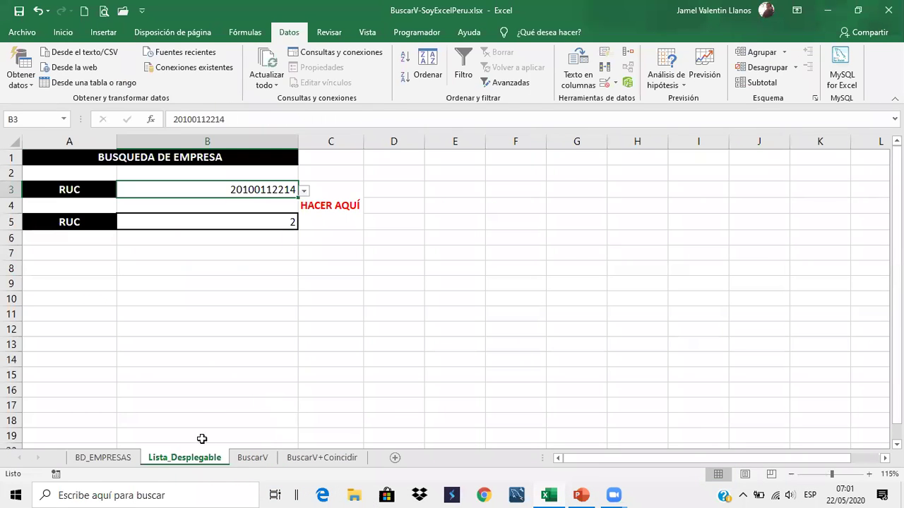
{"action": "left_click", "coordinate": [329, 406]}
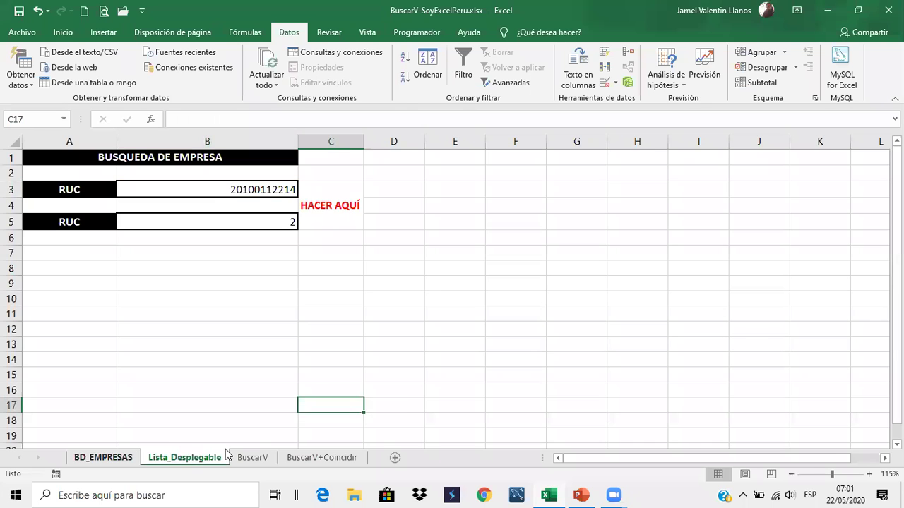
{"action": "left_click", "coordinate": [248, 456]}
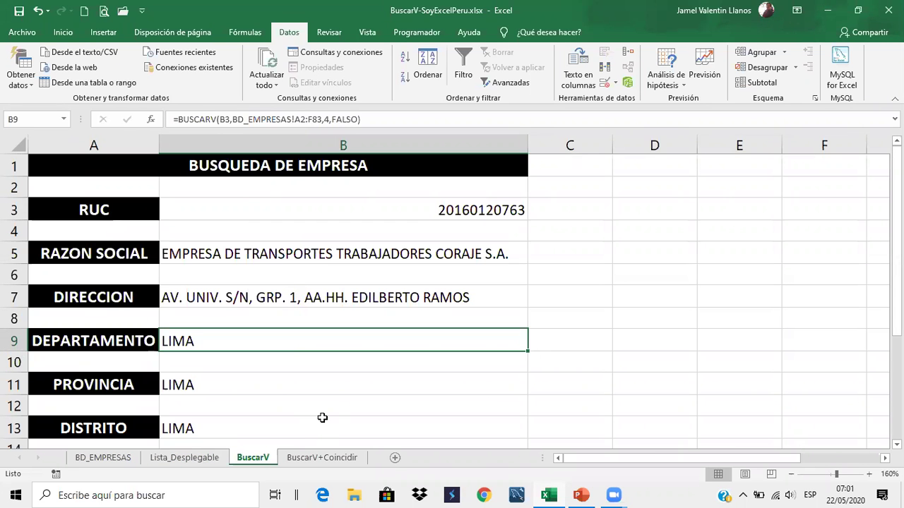
{"action": "left_click", "coordinate": [301, 458]}
{"action": "left_click_drag", "start_coordinate": [259, 331], "coordinate": [317, 242]}
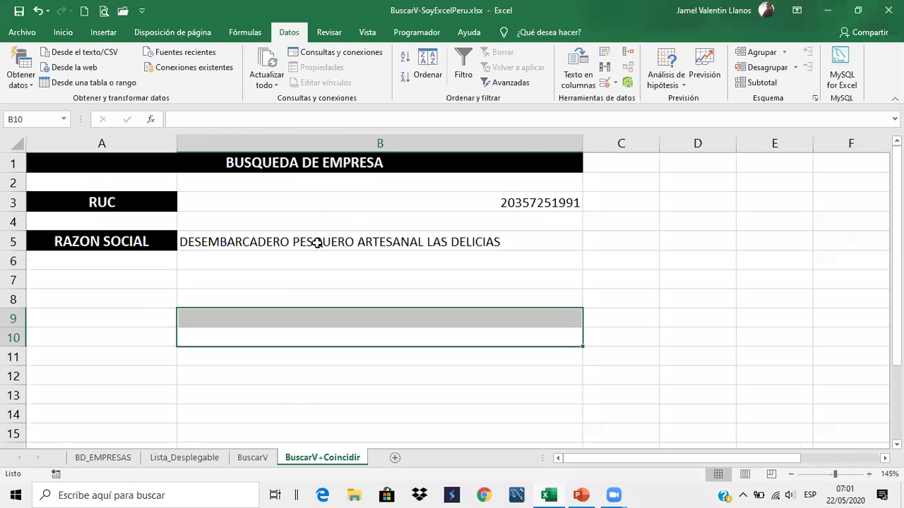
{"action": "left_click", "coordinate": [386, 244]}
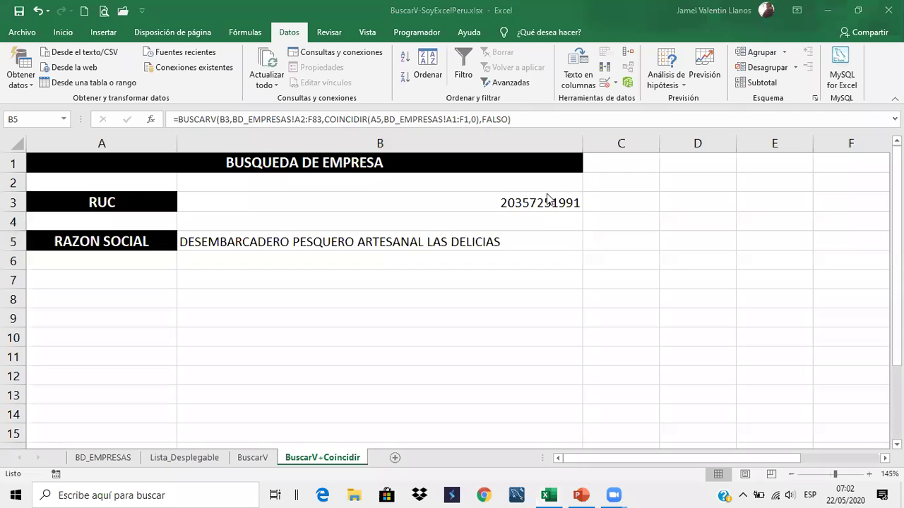
{"action": "left_click", "coordinate": [571, 198]}
{"action": "left_click", "coordinate": [572, 203]}
{"action": "left_click", "coordinate": [587, 204]}
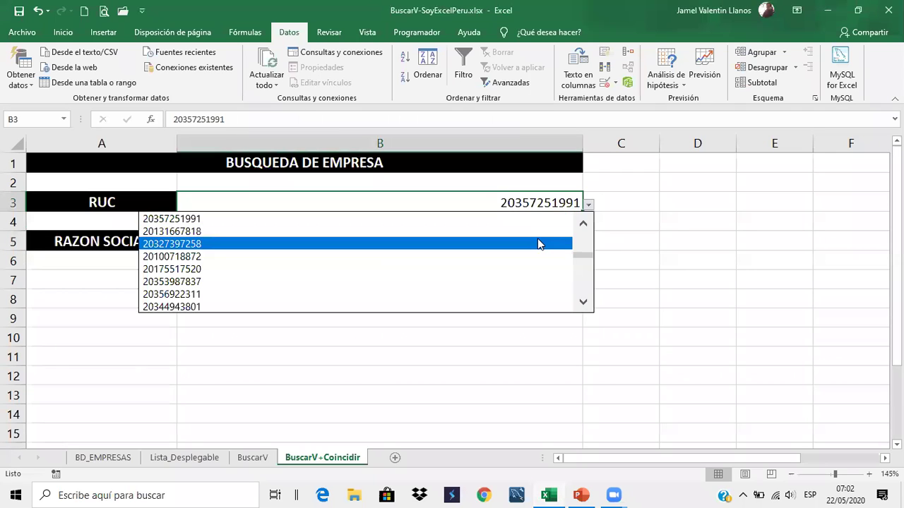
{"action": "left_click", "coordinate": [537, 242]}
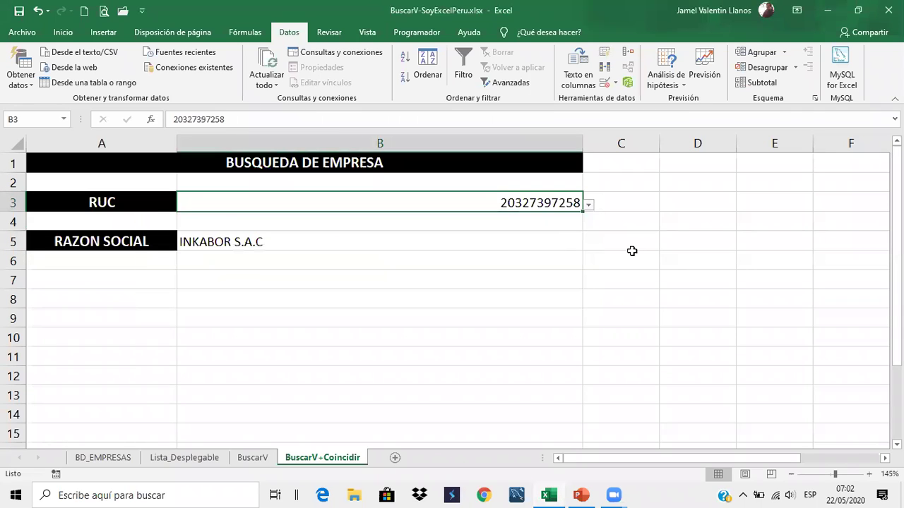
{"action": "left_click", "coordinate": [149, 246]}
{"action": "left_click", "coordinate": [183, 243]}
{"action": "left_click", "coordinate": [153, 286]}
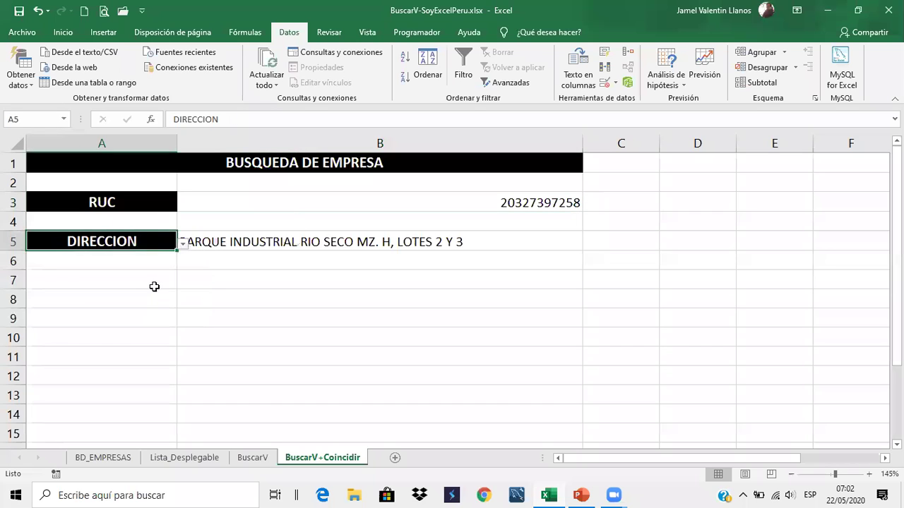
{"action": "left_click", "coordinate": [270, 294]}
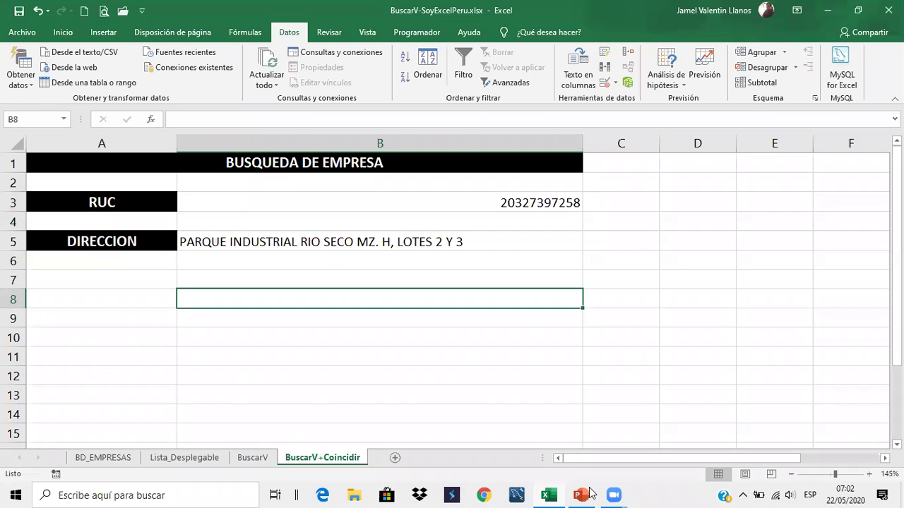
Bring up PowerPoint and scroll the slides up to the BUSCARV function-arguments slide
{"action": "left_click", "coordinate": [589, 489]}
{"action": "key", "text": "alt+Tab"}
{"action": "scroll", "coordinate": [82, 283], "scroll_direction": "up", "scroll_amount": 3}
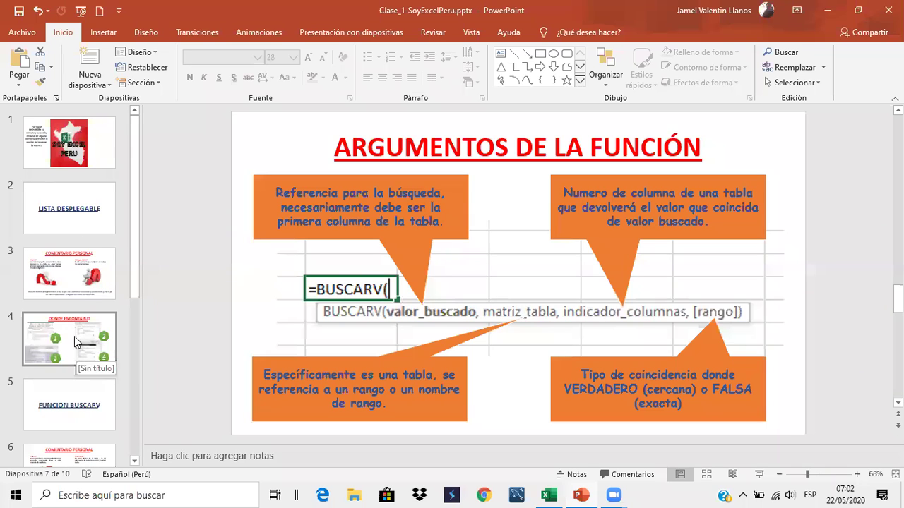
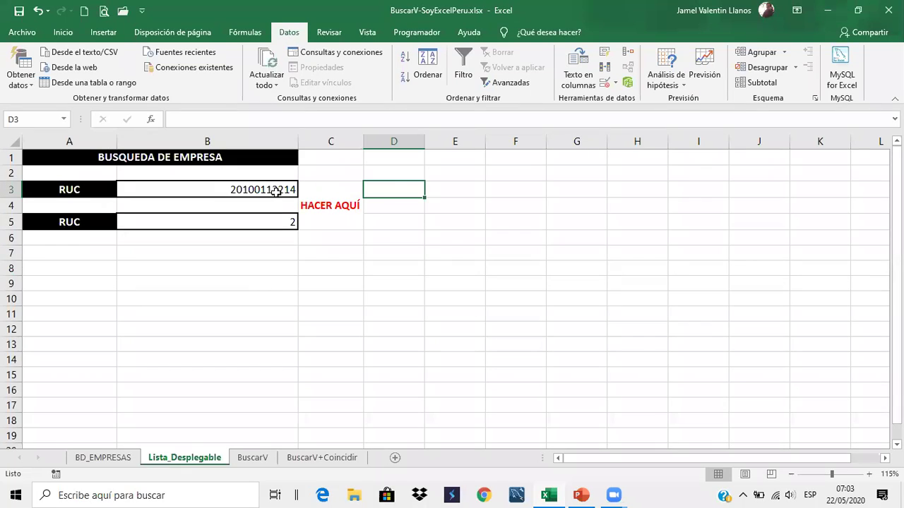
Give B3 a Lista data validation with Origen BD_EMPRESAS!$A$2:$A$83
{"action": "left_click", "coordinate": [614, 82]}
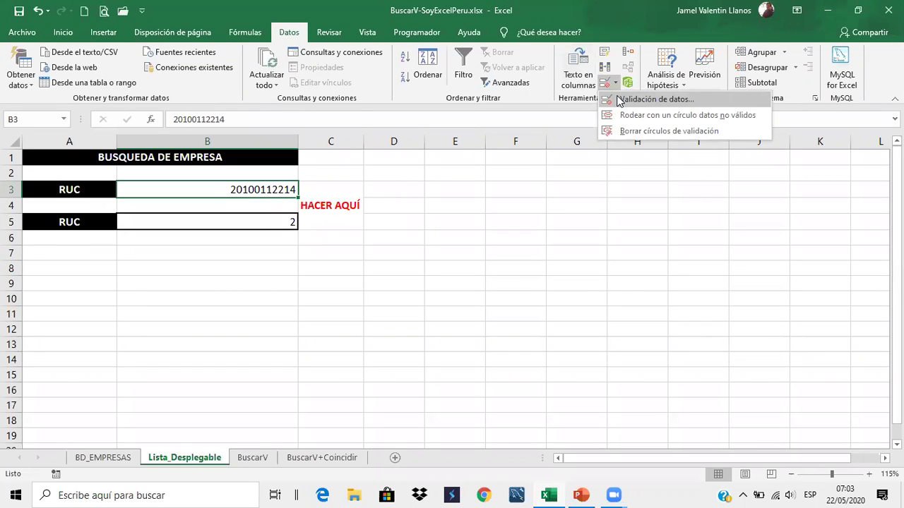
{"action": "left_click", "coordinate": [618, 98]}
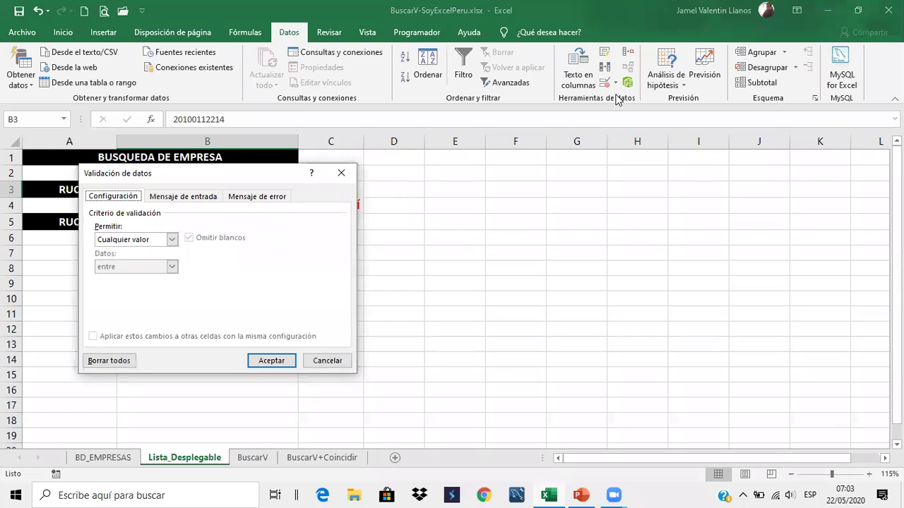
{"action": "left_click", "coordinate": [175, 241]}
{"action": "left_click", "coordinate": [149, 279]}
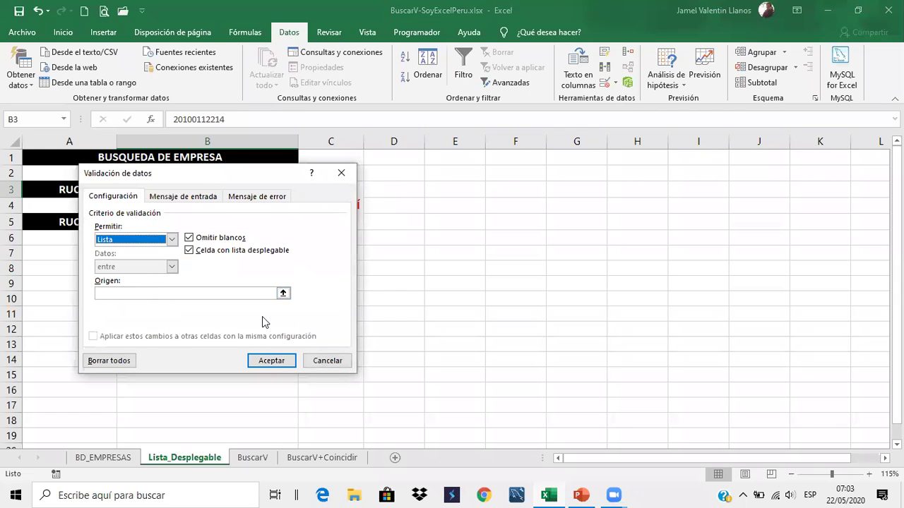
{"action": "left_click", "coordinate": [282, 292]}
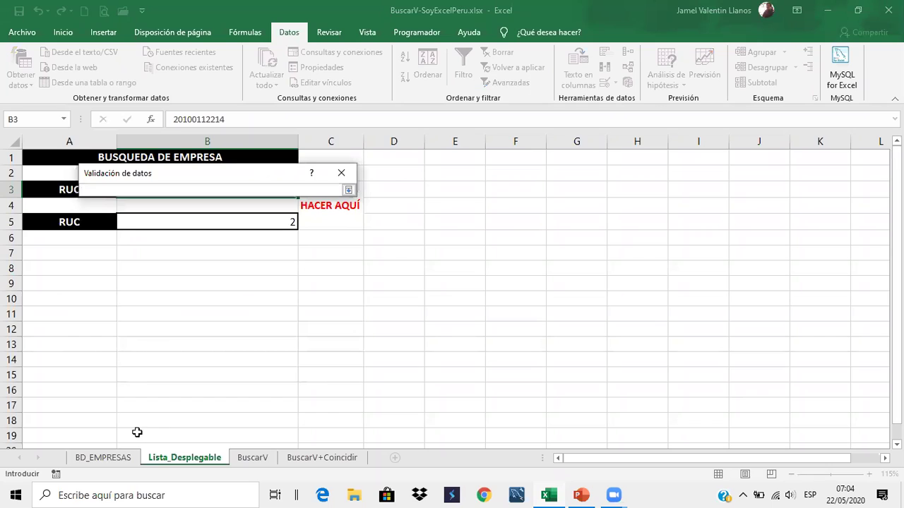
{"action": "left_click", "coordinate": [107, 458]}
{"action": "scroll", "coordinate": [109, 344], "scroll_direction": "up", "scroll_amount": 15}
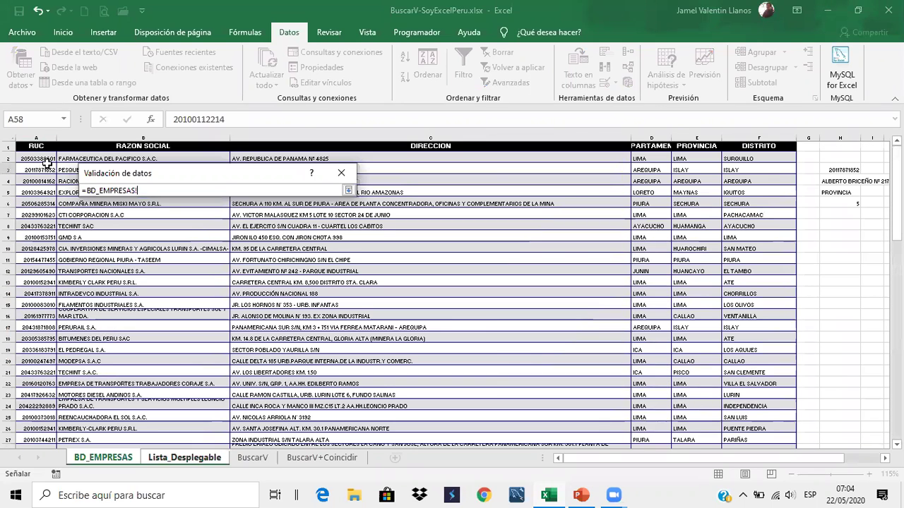
{"action": "left_click_drag", "start_coordinate": [44, 158], "coordinate": [133, 327]}
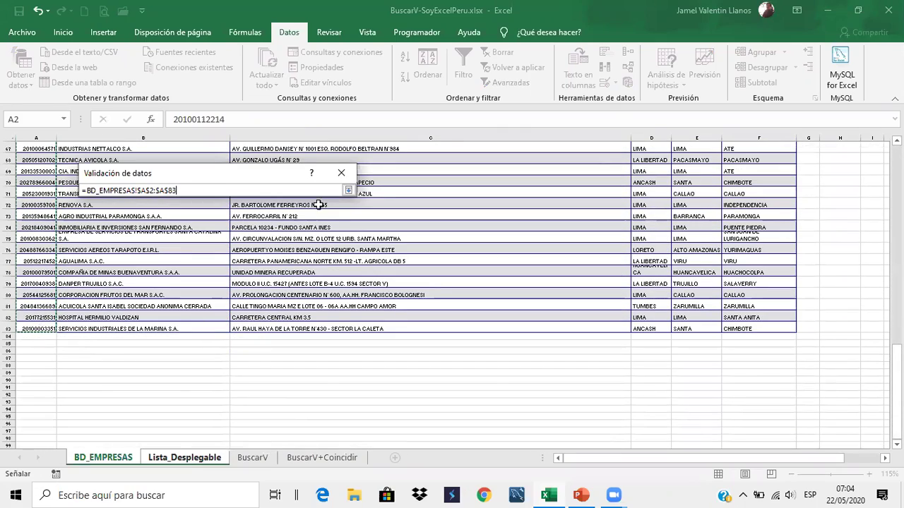
{"action": "left_click", "coordinate": [348, 190]}
{"action": "left_click", "coordinate": [272, 361]}
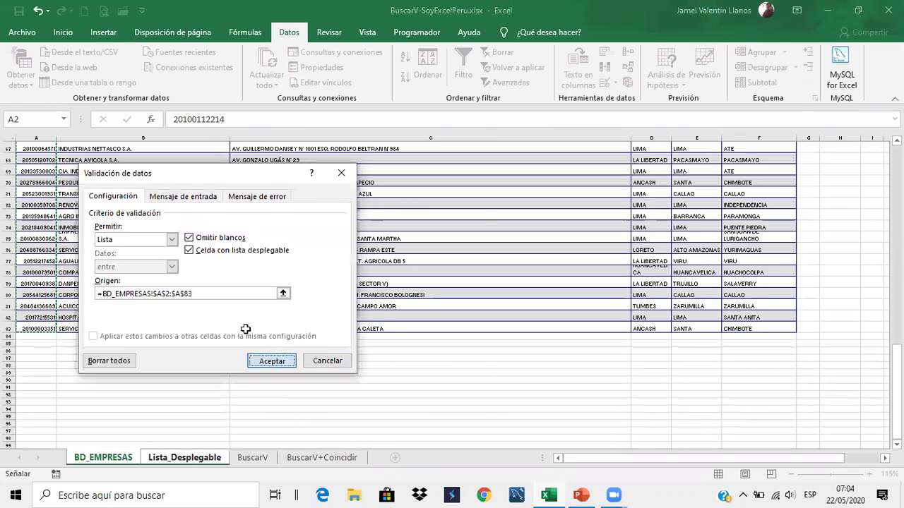
Reselect B3 and open its new drop-down of RUC values
{"action": "left_click", "coordinate": [390, 175]}
{"action": "left_click", "coordinate": [275, 187]}
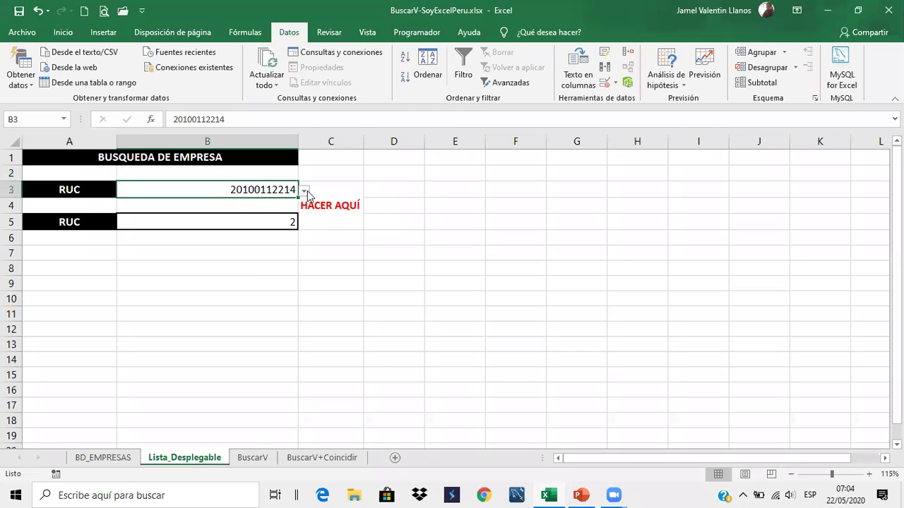
{"action": "left_click", "coordinate": [305, 192]}
{"action": "left_click", "coordinate": [283, 230]}
{"action": "left_click", "coordinate": [302, 195]}
{"action": "left_click", "coordinate": [250, 257]}
{"action": "left_click", "coordinate": [305, 190]}
{"action": "left_click", "coordinate": [257, 234]}
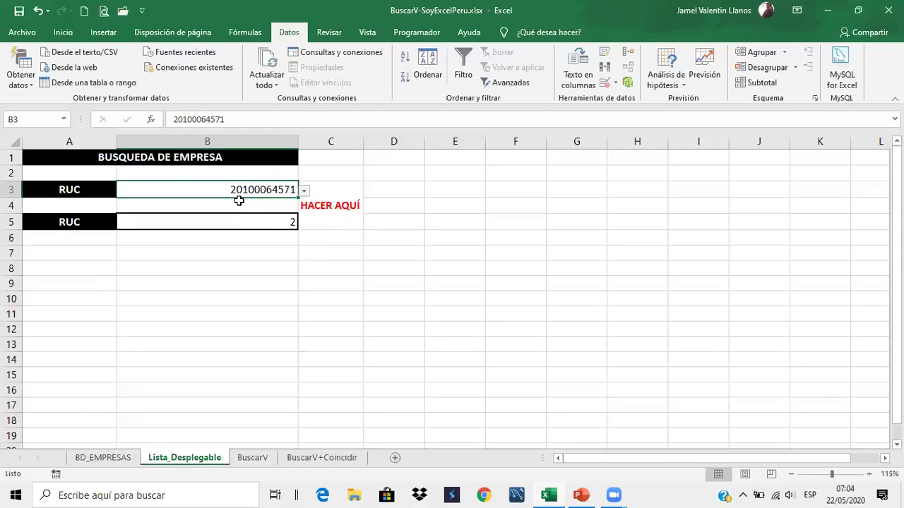
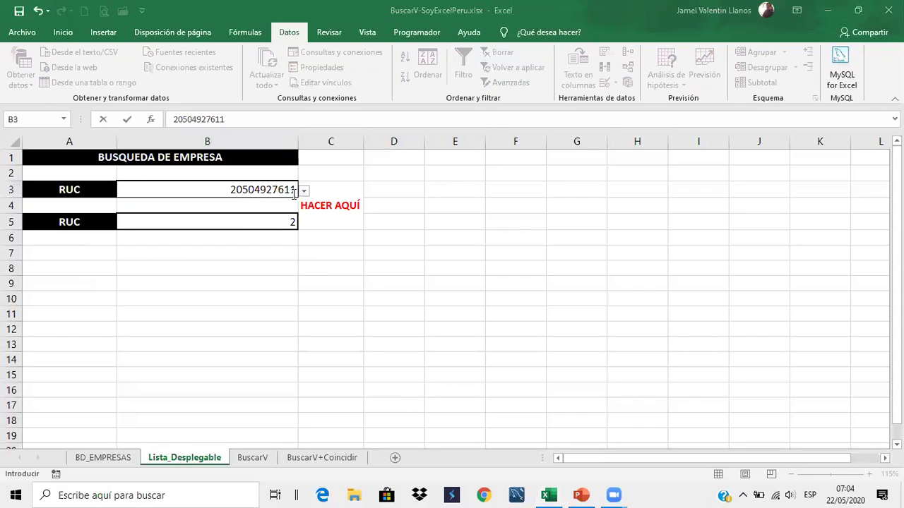
{"action": "key", "text": "Return"}
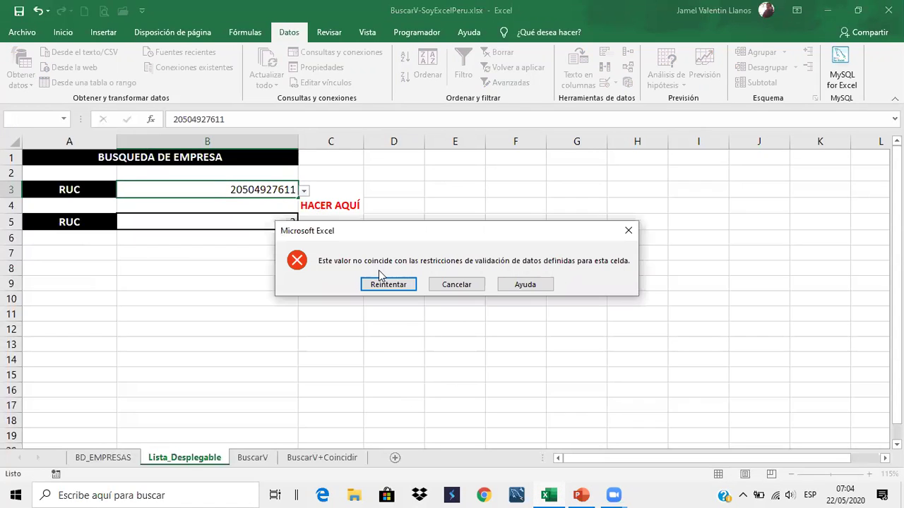
{"action": "left_click", "coordinate": [628, 231]}
{"action": "left_click", "coordinate": [337, 176]}
{"action": "left_click", "coordinate": [297, 196]}
{"action": "left_click", "coordinate": [305, 192]}
{"action": "left_click_drag", "start_coordinate": [292, 191], "coordinate": [303, 192]}
{"action": "left_click", "coordinate": [303, 193]}
{"action": "left_click", "coordinate": [256, 253]}
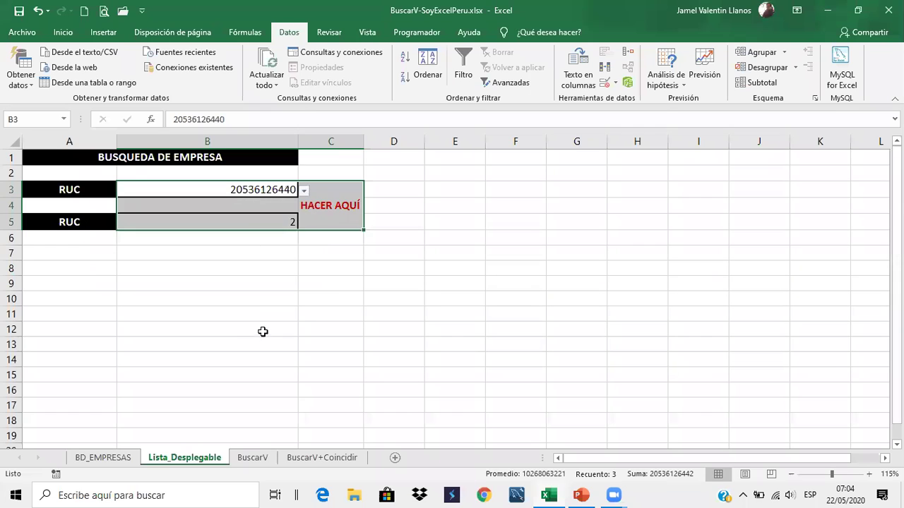
{"action": "left_click", "coordinate": [262, 330]}
{"action": "left_click", "coordinate": [291, 238]}
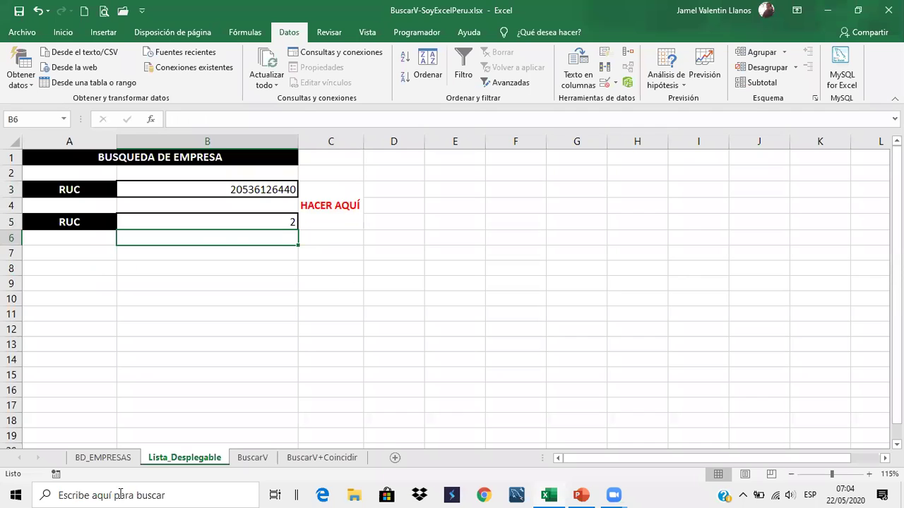
Move to the BuscarV sheet and inspect the RUC cell B3 and the RAZON SOCIAL formula in B5
{"action": "left_click", "coordinate": [311, 458]}
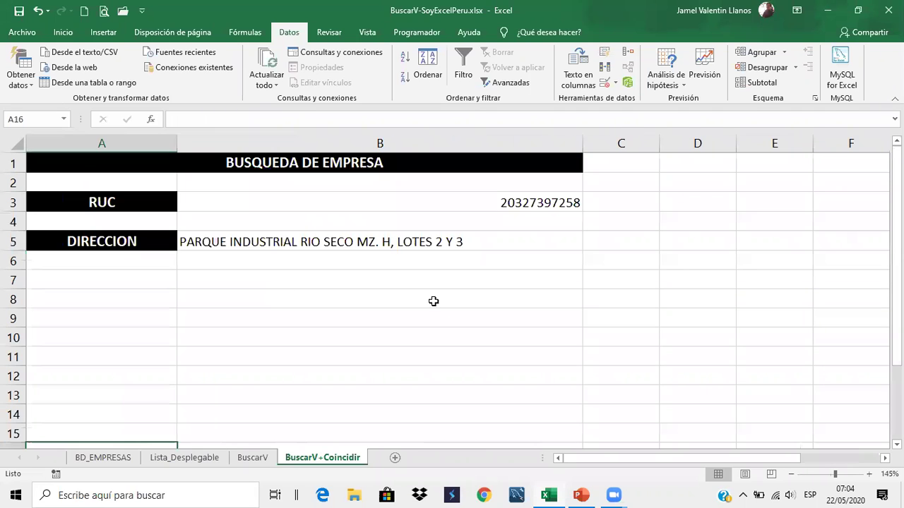
{"action": "left_click", "coordinate": [266, 463]}
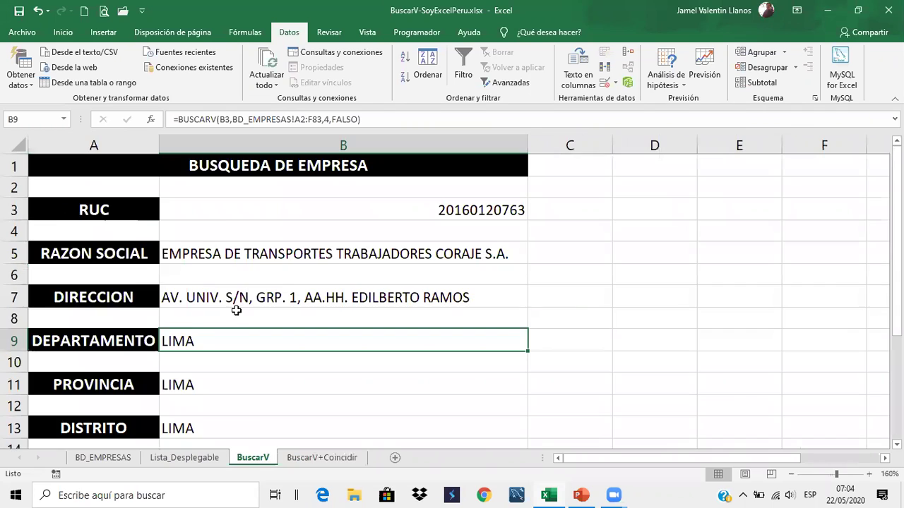
{"action": "left_click", "coordinate": [375, 185]}
{"action": "left_click", "coordinate": [343, 207]}
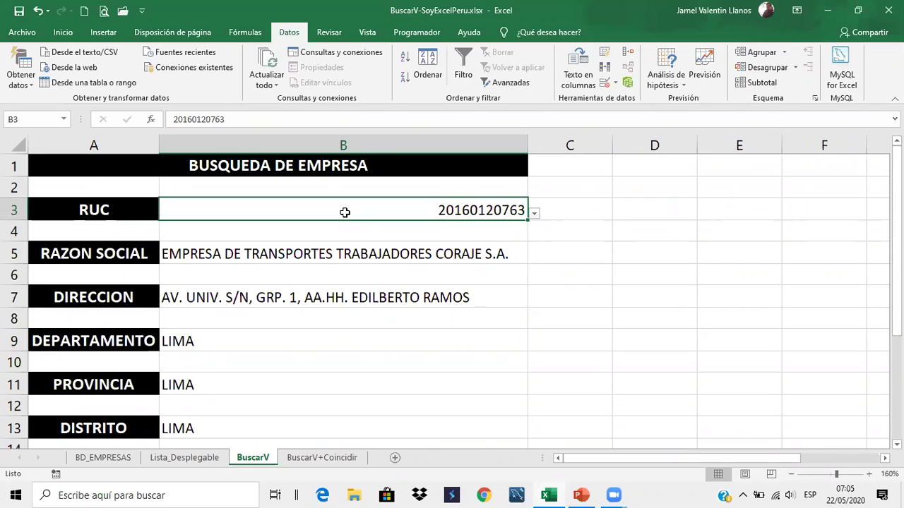
{"action": "left_click", "coordinate": [299, 251]}
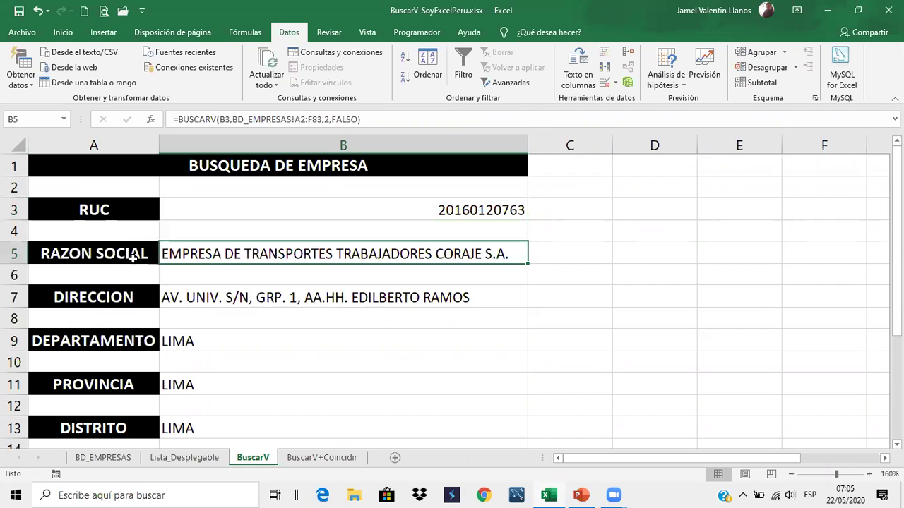
Highlight the DIRECCION, DEPARTAMENTO, PROVINCIA and DISTRITO rows and inspect B11's PROVINCIA formula
{"action": "left_click_drag", "start_coordinate": [132, 300], "coordinate": [262, 302]}
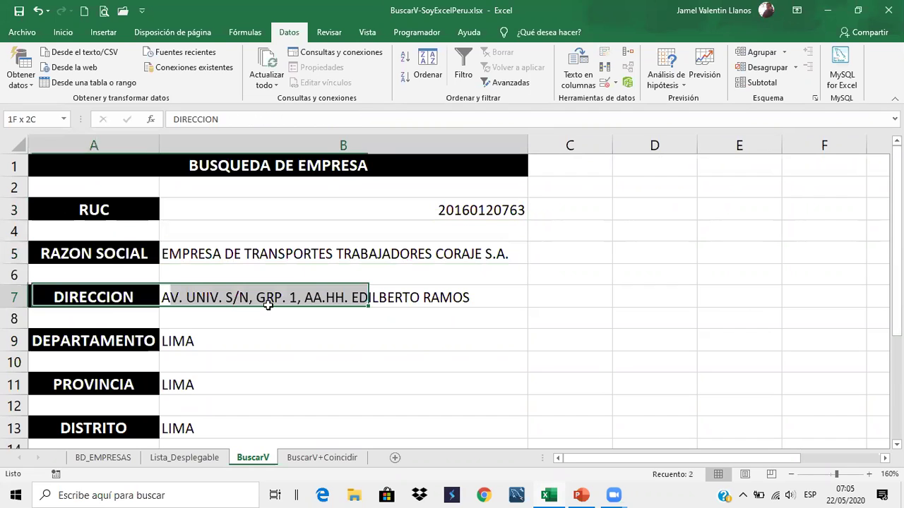
{"action": "left_click", "coordinate": [251, 360]}
{"action": "left_click_drag", "start_coordinate": [141, 339], "coordinate": [273, 343]}
{"action": "left_click_drag", "start_coordinate": [142, 385], "coordinate": [310, 428]}
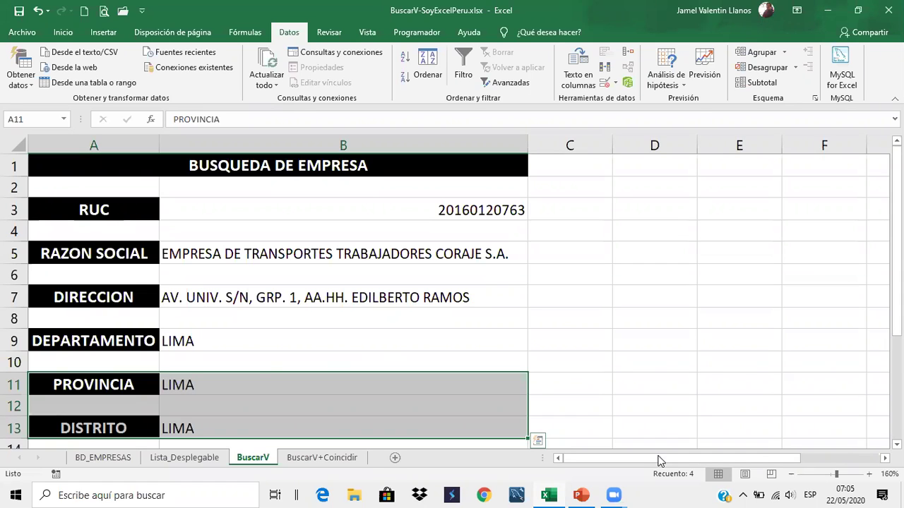
{"action": "left_click", "coordinate": [245, 386]}
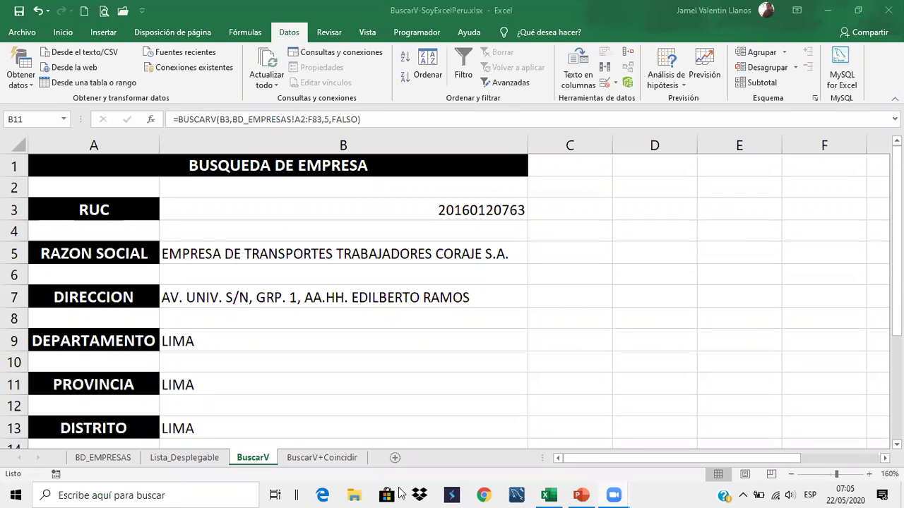
Review B5's BUSCARV formula using column index 2
{"action": "left_click", "coordinate": [283, 254]}
{"action": "left_click", "coordinate": [281, 317]}
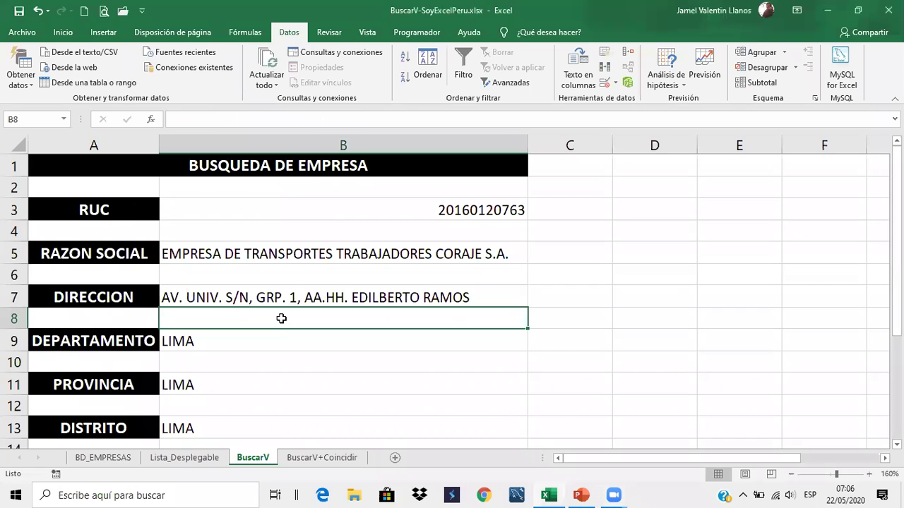
{"action": "left_click", "coordinate": [333, 254]}
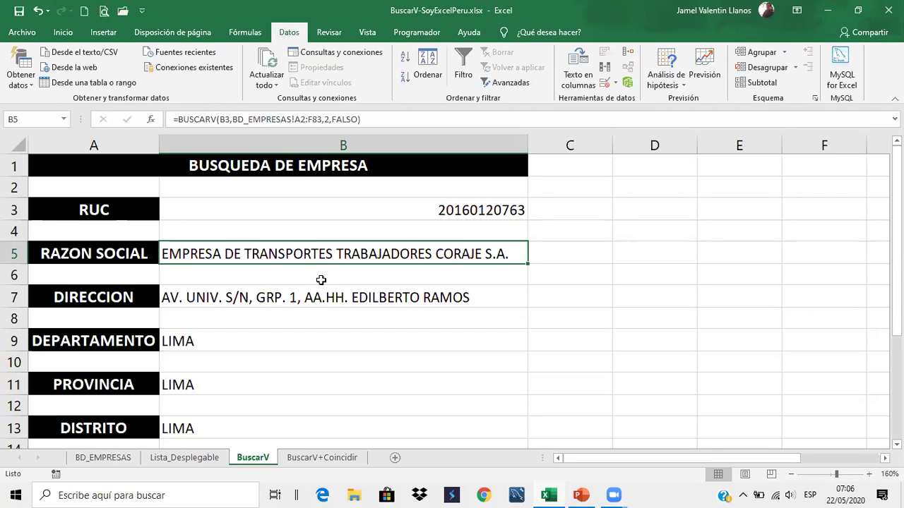
Look over the PROVINCIA and DISTRITO rows on BuscarV, then move to BuscarV+Coincidir
{"action": "left_click", "coordinate": [103, 385]}
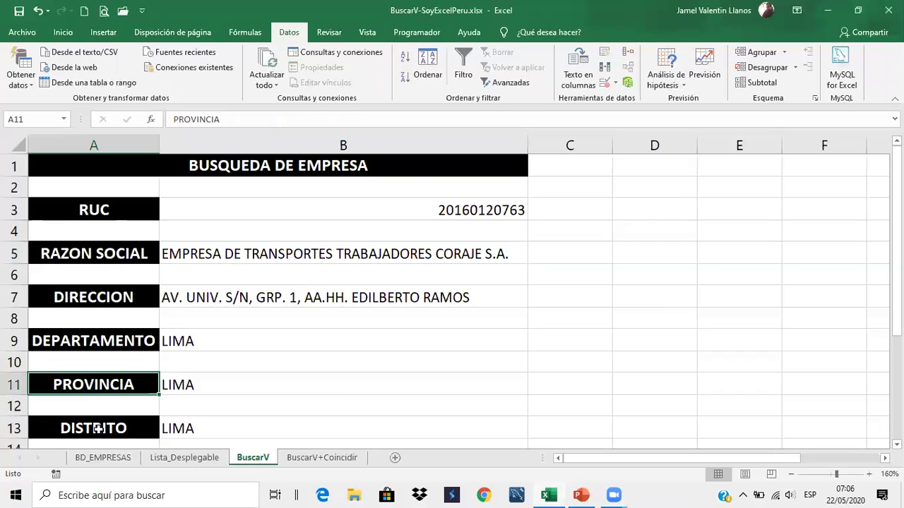
{"action": "left_click", "coordinate": [97, 431]}
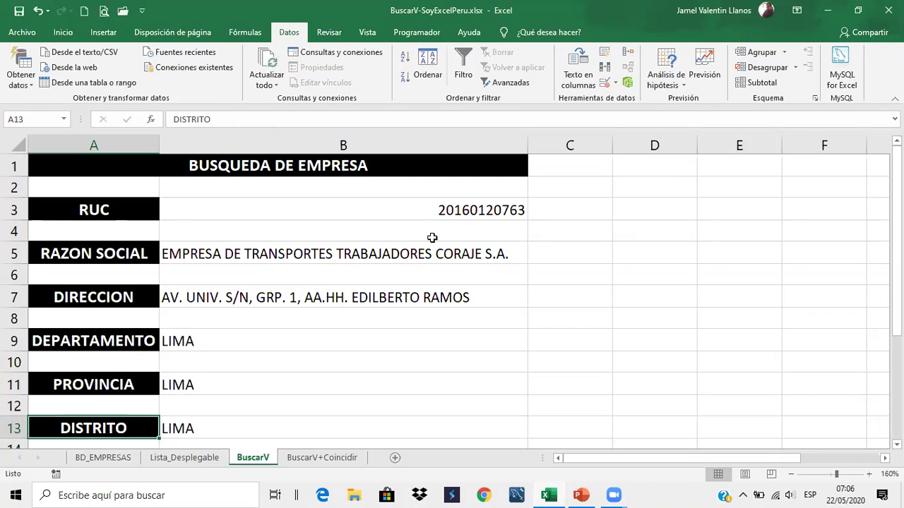
{"action": "scroll", "coordinate": [432, 238], "scroll_direction": "down", "scroll_amount": 2}
{"action": "left_click", "coordinate": [123, 327]}
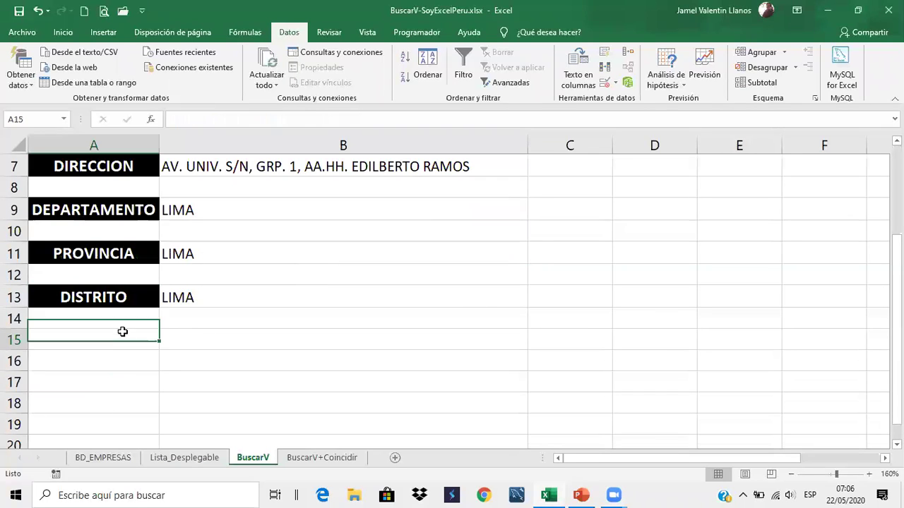
{"action": "left_click", "coordinate": [163, 327]}
{"action": "scroll", "coordinate": [338, 297], "scroll_direction": "up", "scroll_amount": 2}
{"action": "scroll", "coordinate": [338, 302], "scroll_direction": "down", "scroll_amount": 2}
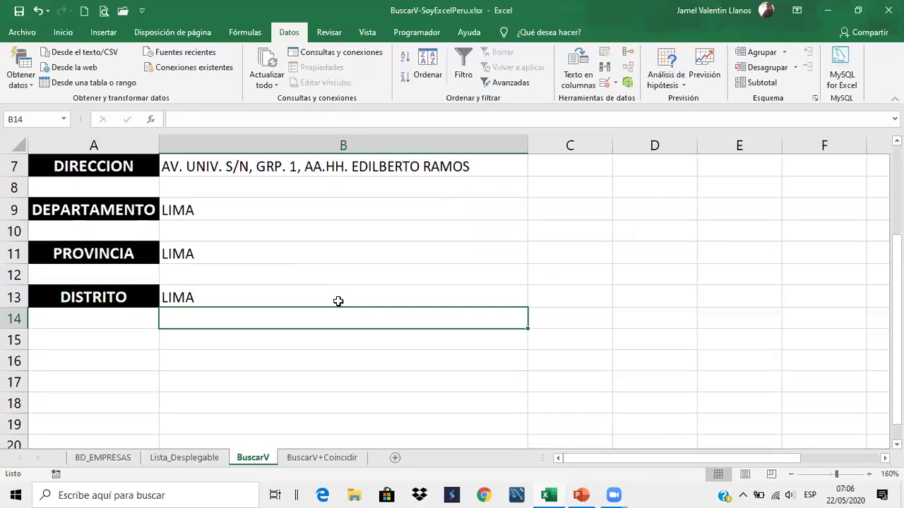
{"action": "scroll", "coordinate": [338, 302], "scroll_direction": "up", "scroll_amount": 2}
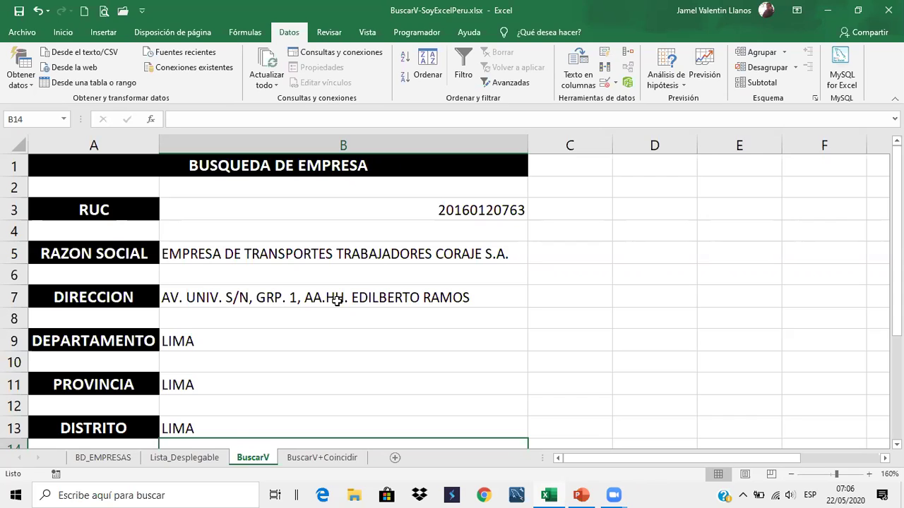
{"action": "left_click", "coordinate": [303, 458]}
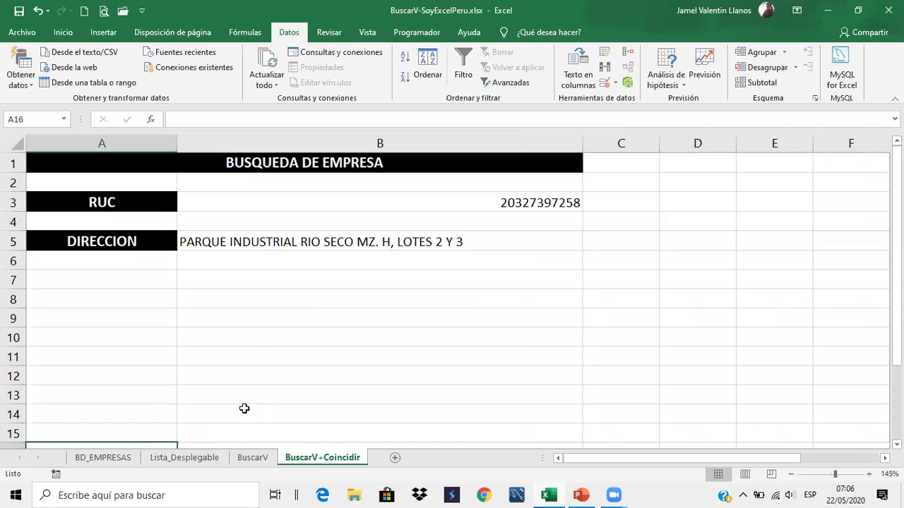
Inspect B5's lookup formula on BuscarV+Coincidir, then return to Lista_Desplegable
{"action": "left_click", "coordinate": [205, 459]}
{"action": "left_click", "coordinate": [256, 458]}
{"action": "left_click", "coordinate": [299, 459]}
{"action": "left_click", "coordinate": [333, 317]}
{"action": "left_click", "coordinate": [277, 249]}
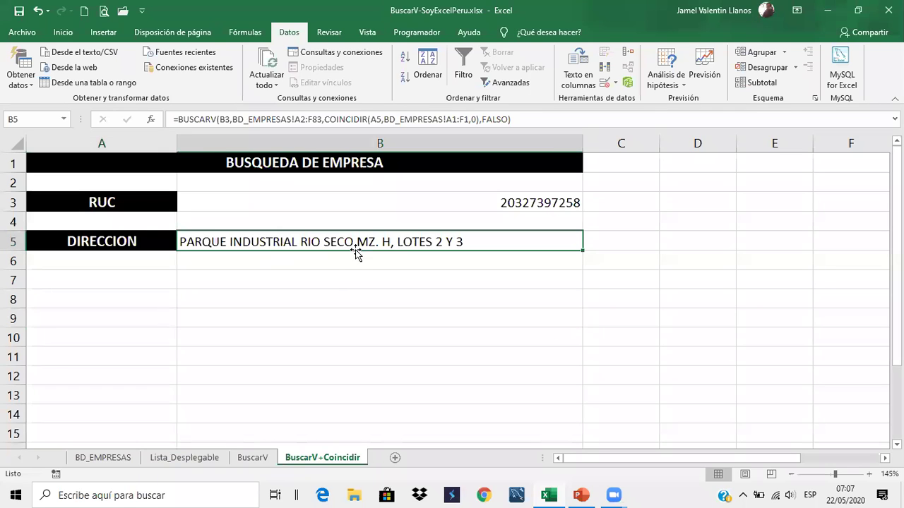
{"action": "left_click", "coordinate": [334, 285]}
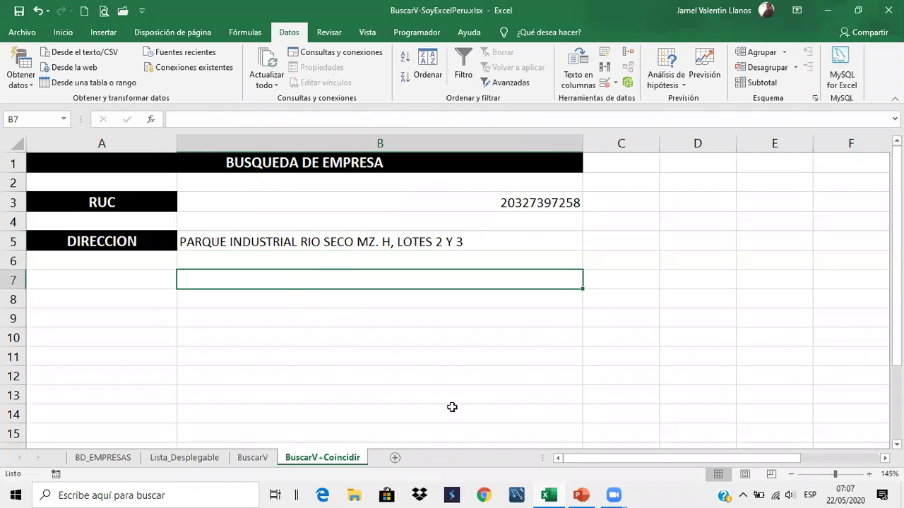
{"action": "left_click", "coordinate": [208, 461]}
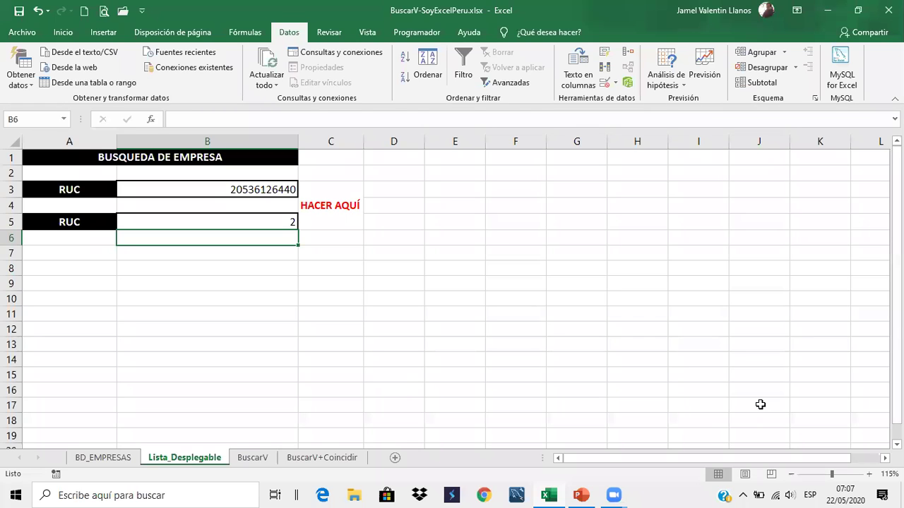
On BD_EMPRESAS, narrow the DIRECCION column so addresses wrap and select the header row
{"action": "left_click", "coordinate": [103, 459]}
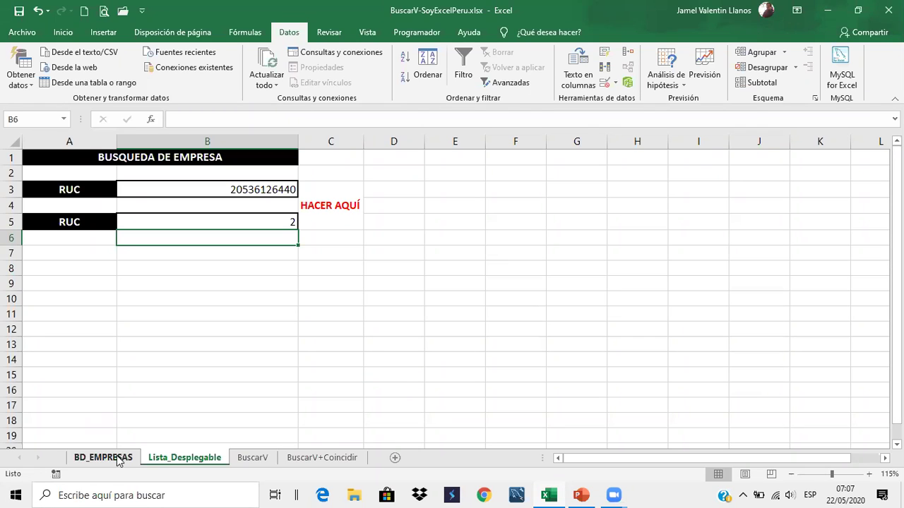
{"action": "scroll", "coordinate": [295, 418], "scroll_direction": "down", "scroll_amount": 4, "text": "ctrl"}
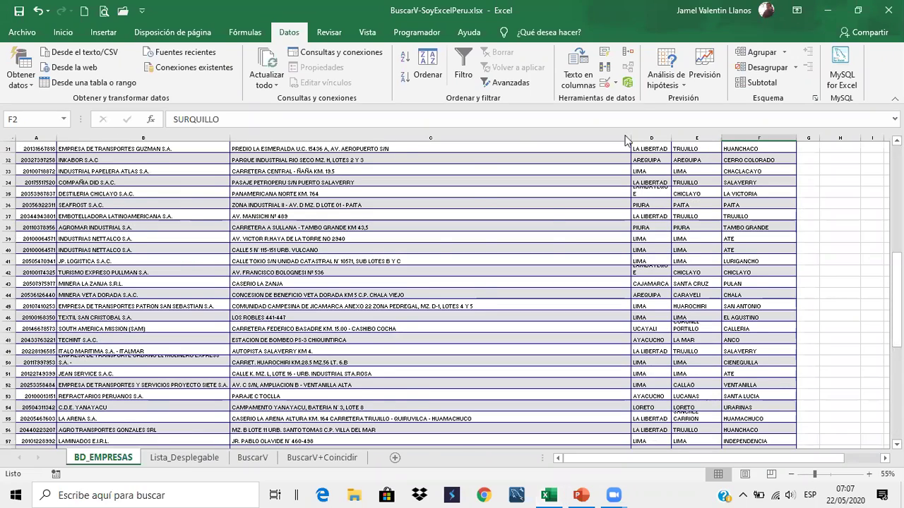
{"action": "scroll", "coordinate": [555, 216], "scroll_direction": "up", "scroll_amount": 10}
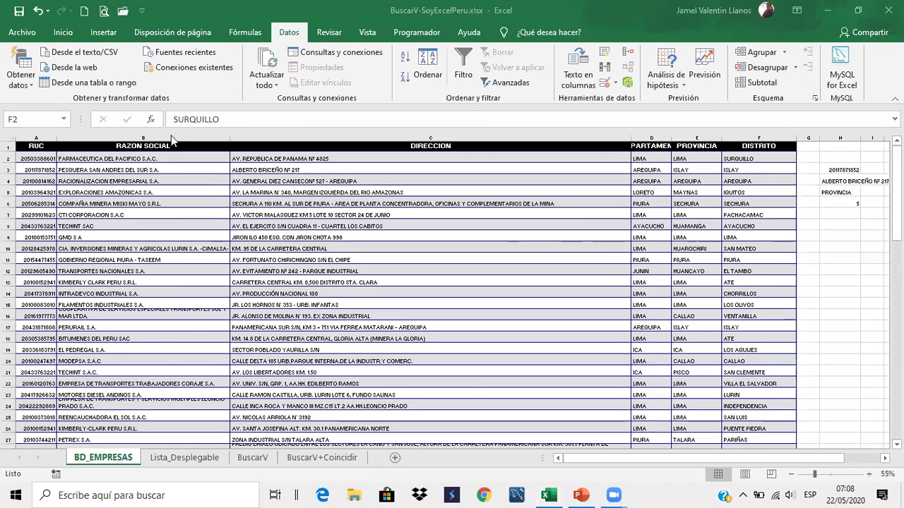
{"action": "left_click", "coordinate": [631, 139]}
{"action": "left_click_drag", "start_coordinate": [447, 149], "coordinate": [452, 189]}
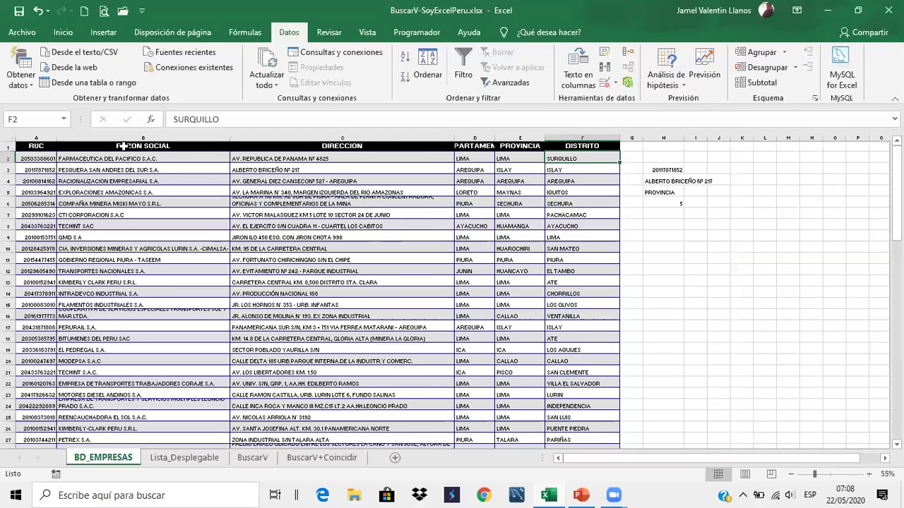
{"action": "left_click_drag", "start_coordinate": [40, 147], "coordinate": [615, 145]}
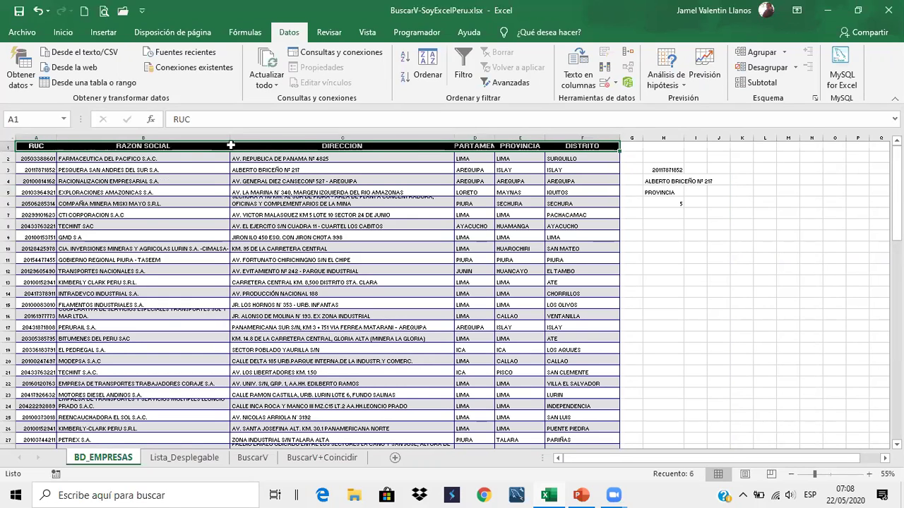
{"action": "left_click", "coordinate": [277, 144]}
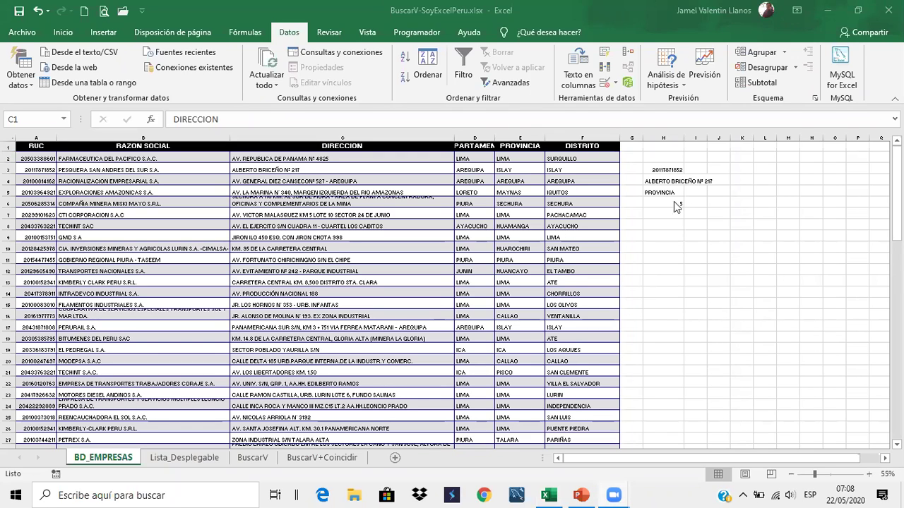
{"action": "left_click", "coordinate": [158, 463]}
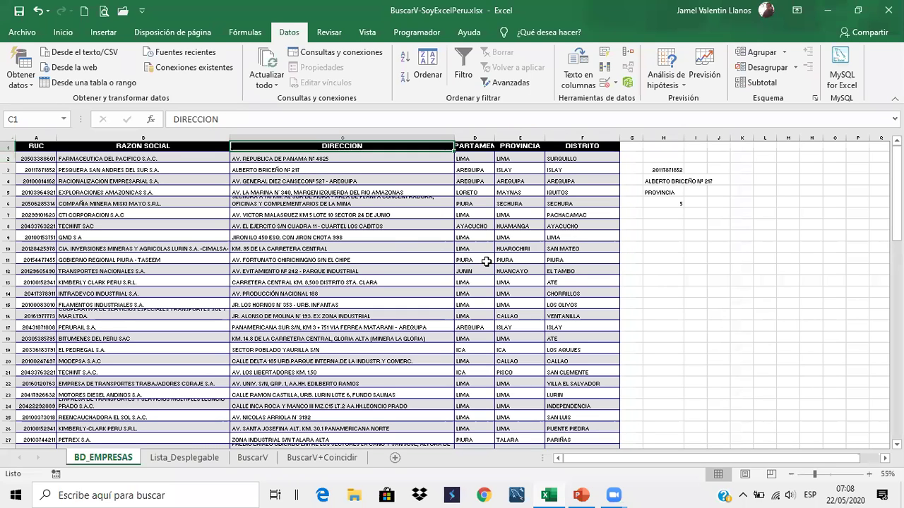
Insert two blank columns at C:D, moving DIRECCION to column E
{"action": "left_click", "coordinate": [392, 243]}
{"action": "left_click_drag", "start_coordinate": [350, 136], "coordinate": [471, 138]}
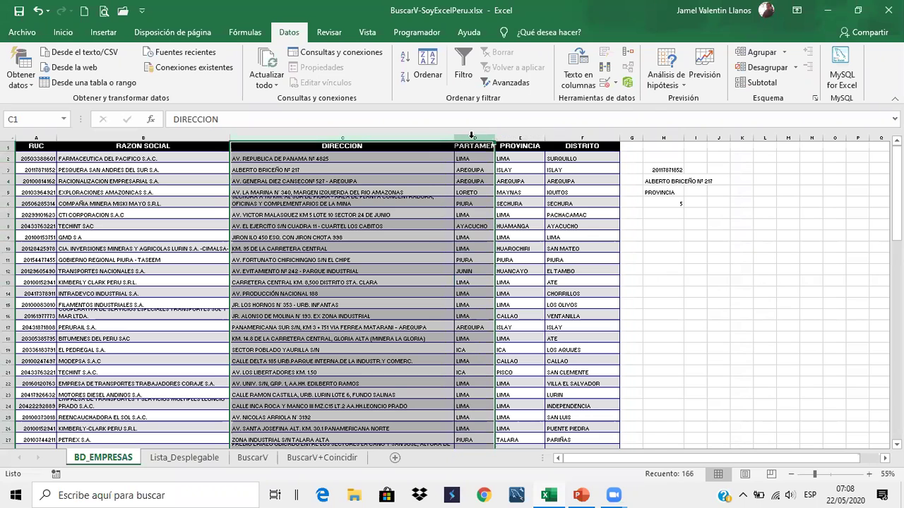
{"action": "right_click", "coordinate": [472, 137]}
{"action": "left_click", "coordinate": [526, 237]}
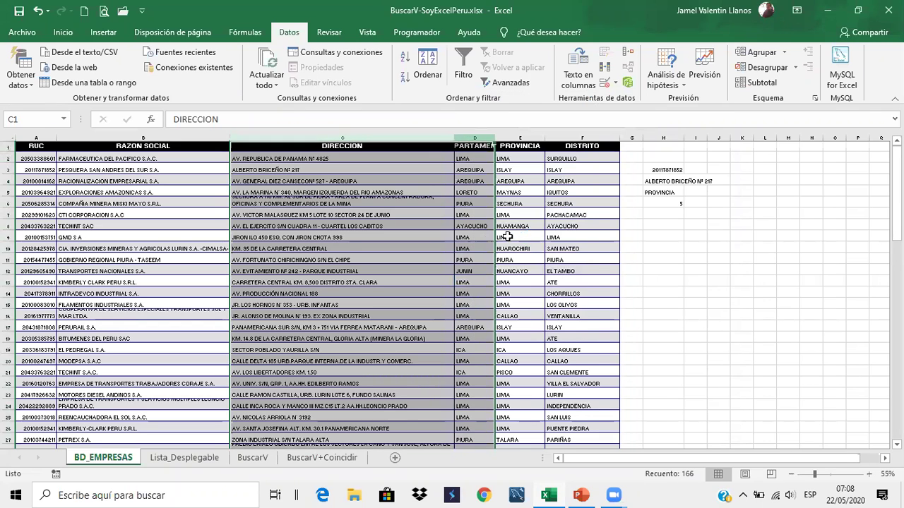
{"action": "left_click", "coordinate": [465, 245]}
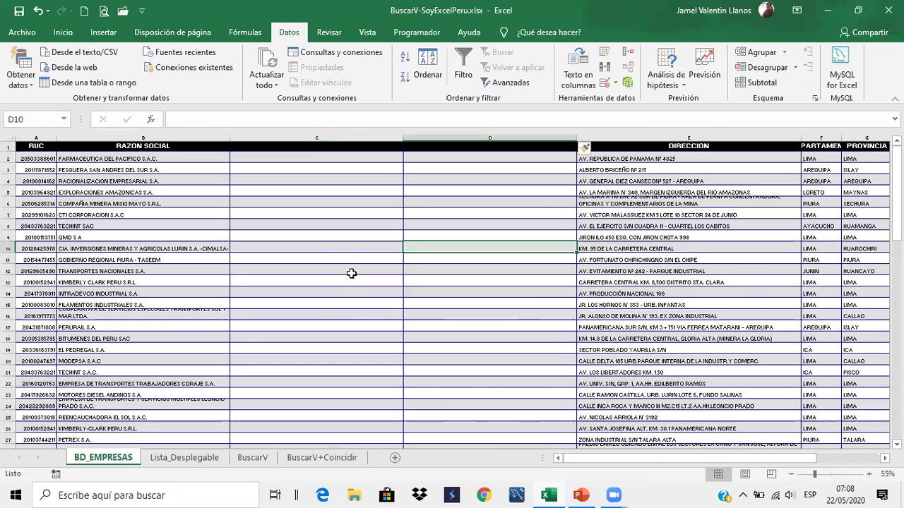
{"action": "left_click", "coordinate": [384, 149]}
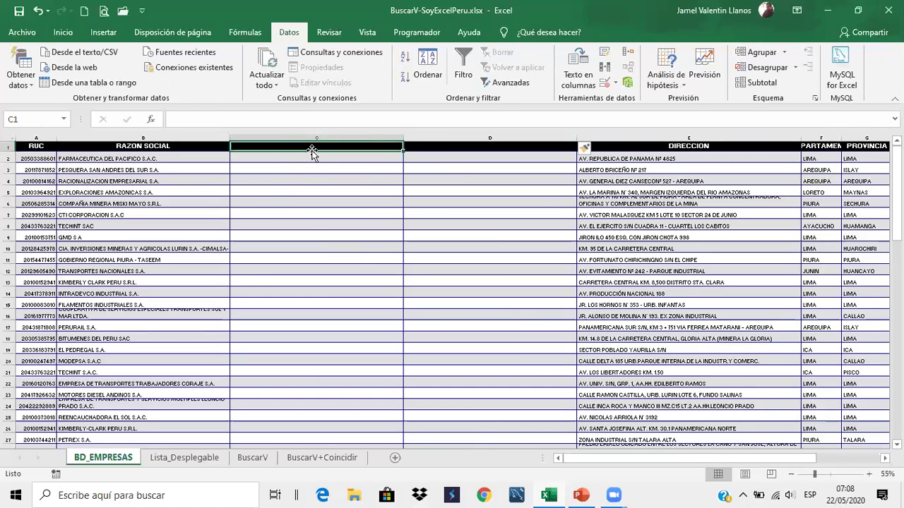
{"action": "left_click", "coordinate": [442, 147]}
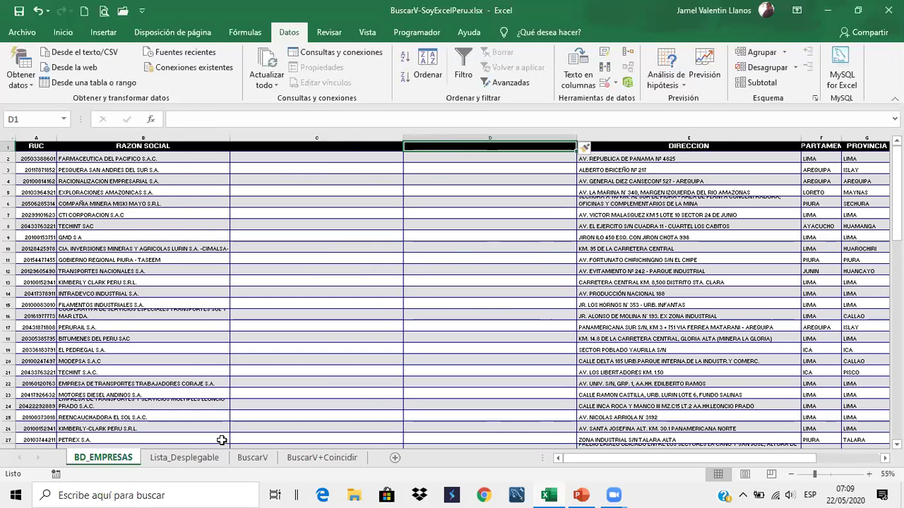
On the BuscarV sheet, check the DIRECCION and DEPARTAMENTO lookups now returning 0
{"action": "left_click", "coordinate": [180, 465]}
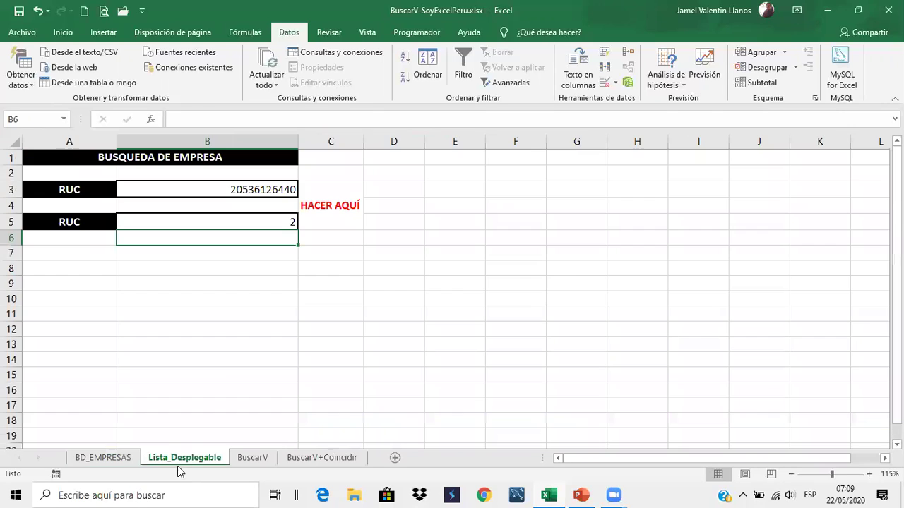
{"action": "left_click", "coordinate": [253, 458]}
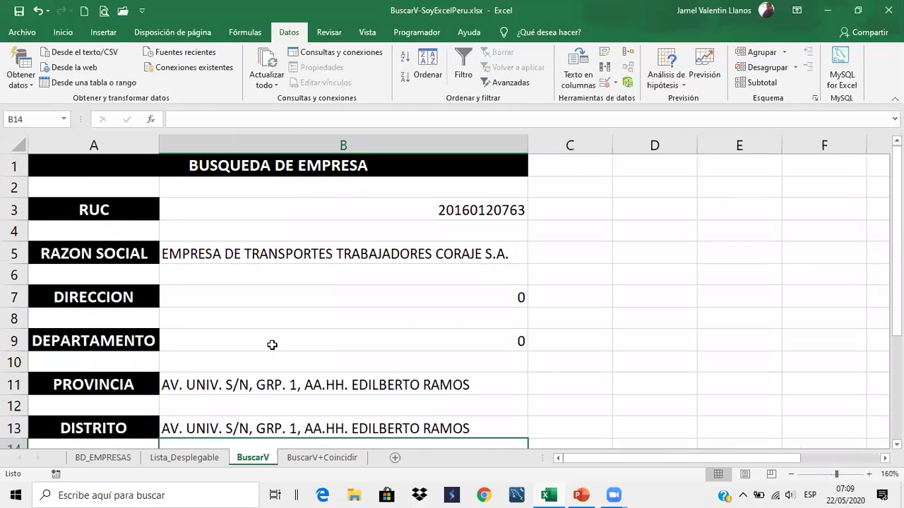
{"action": "scroll", "coordinate": [272, 344], "scroll_direction": "down", "scroll_amount": 1}
{"action": "scroll", "coordinate": [286, 318], "scroll_direction": "up", "scroll_amount": 1}
{"action": "left_click", "coordinate": [322, 272]}
{"action": "left_click", "coordinate": [334, 251]}
{"action": "left_click", "coordinate": [315, 297]}
{"action": "left_click", "coordinate": [298, 335]}
{"action": "scroll", "coordinate": [299, 331], "scroll_direction": "down", "scroll_amount": 2}
{"action": "scroll", "coordinate": [298, 332], "scroll_direction": "up", "scroll_amount": 2}
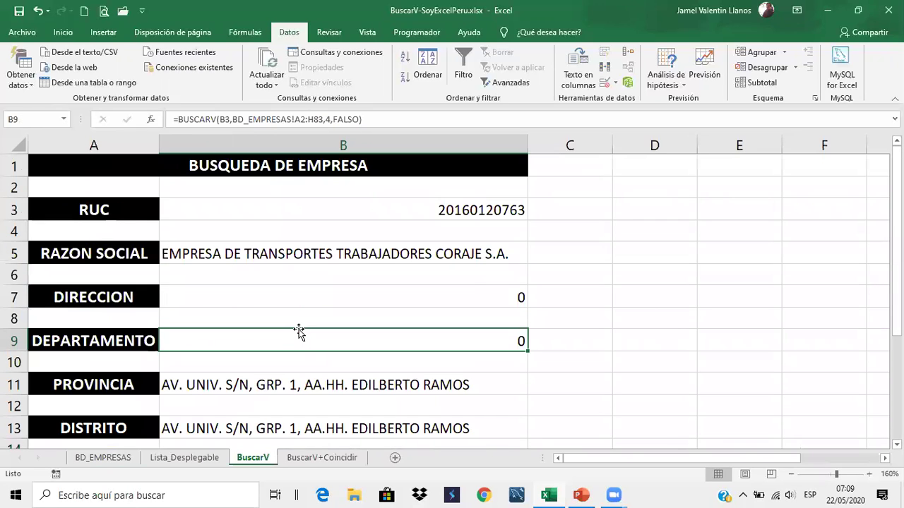
Select column number 4 in the DEPARTAMENTO formula, confirm it, and recheck both lookups
{"action": "left_click", "coordinate": [328, 119]}
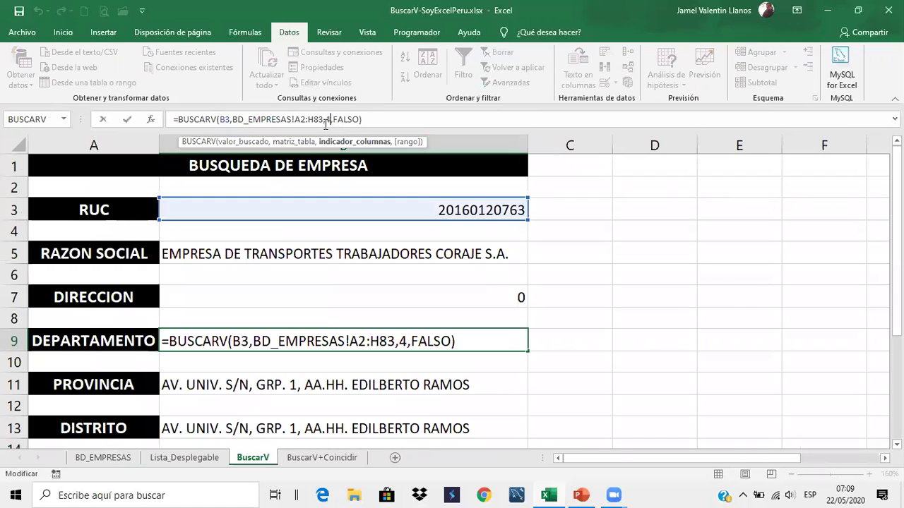
{"action": "double_click", "coordinate": [327, 118]}
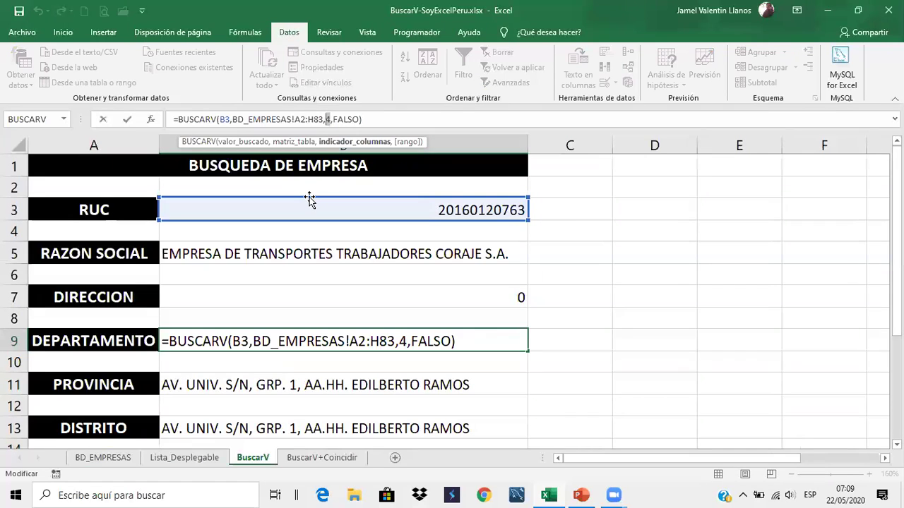
{"action": "key", "text": "Return"}
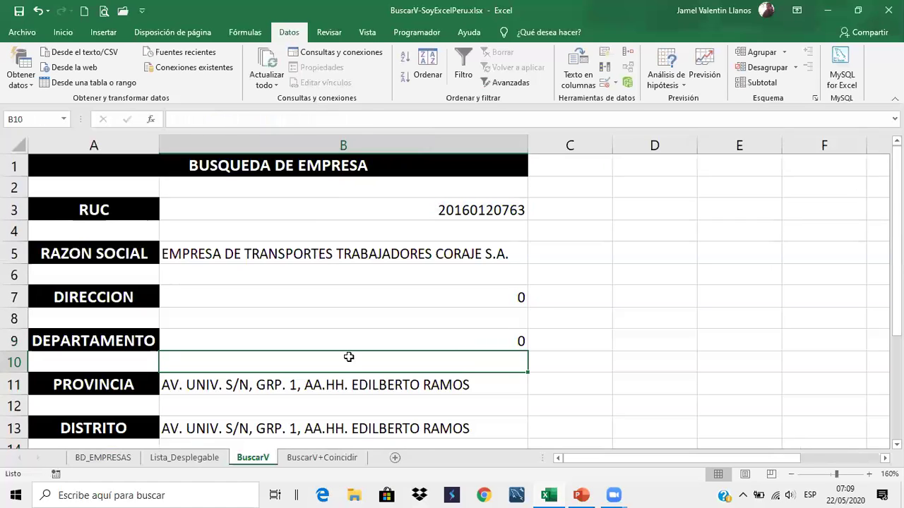
{"action": "left_click", "coordinate": [395, 295]}
{"action": "left_click", "coordinate": [397, 332]}
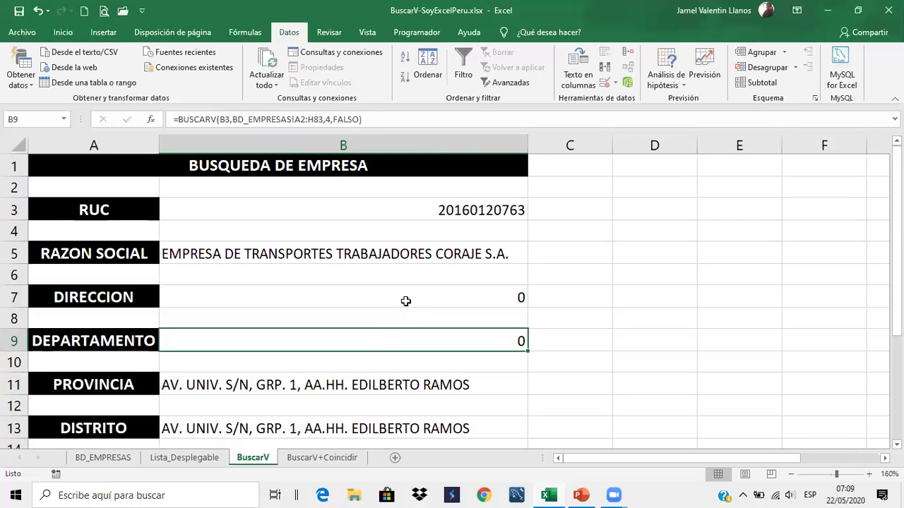
{"action": "left_click", "coordinate": [337, 292]}
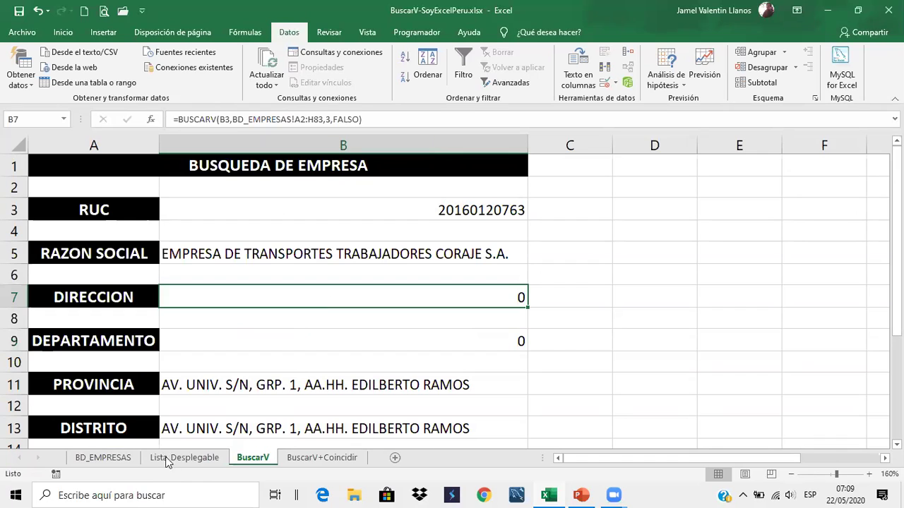
{"action": "left_click", "coordinate": [281, 339]}
Return to BD_EMPRESAS and point out the inserted empty columns C and D
{"action": "left_click", "coordinate": [130, 464]}
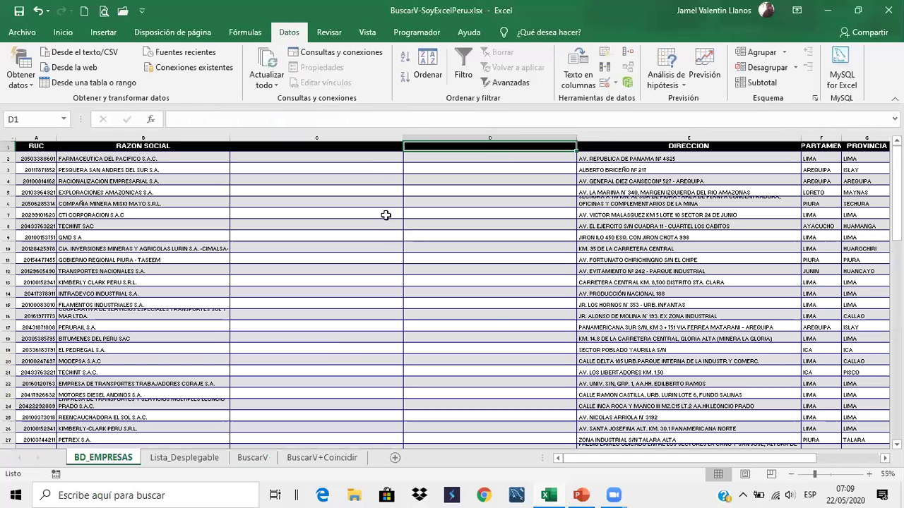
{"action": "left_click", "coordinate": [367, 169]}
{"action": "left_click", "coordinate": [440, 172]}
{"action": "left_click", "coordinate": [373, 175]}
{"action": "left_click", "coordinate": [454, 171]}
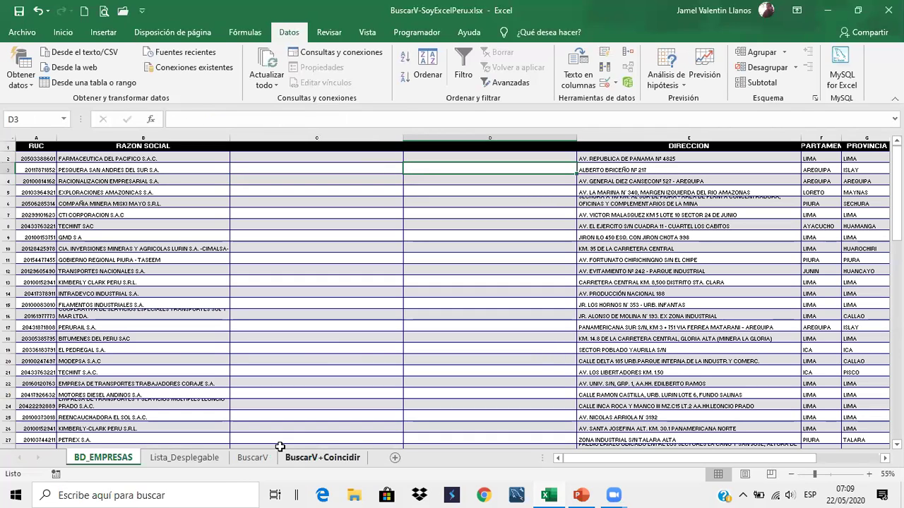
On BuscarV+Coincidir, switch A5 through blank, DIRECCION and DEPARTAMENTO, ending on PROVINCIA (AREQUIPA)
{"action": "left_click", "coordinate": [314, 459]}
{"action": "left_click", "coordinate": [171, 242]}
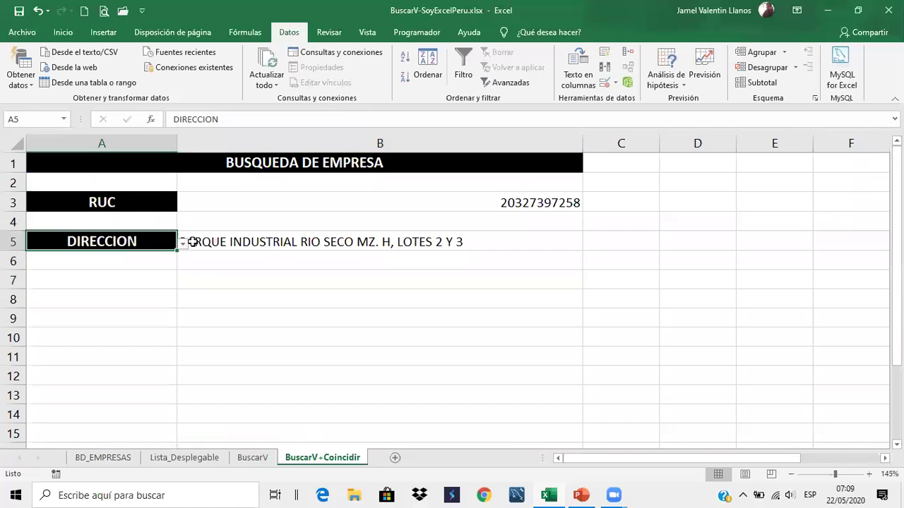
{"action": "left_click", "coordinate": [183, 242]}
{"action": "left_click", "coordinate": [162, 277]}
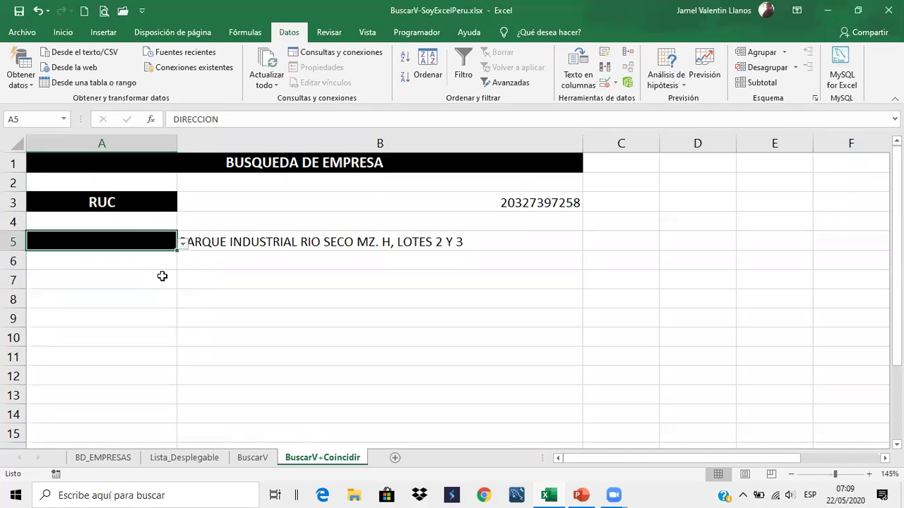
{"action": "left_click", "coordinate": [183, 242]}
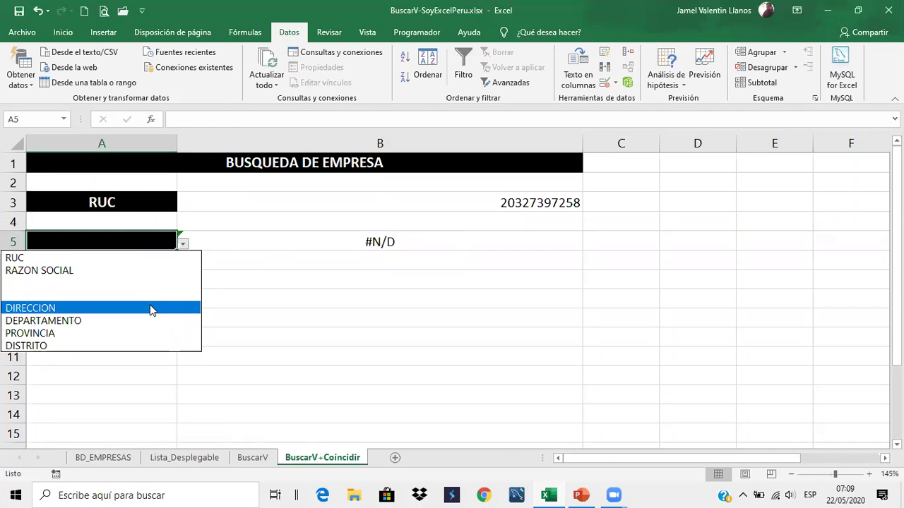
{"action": "left_click", "coordinate": [150, 309]}
{"action": "left_click", "coordinate": [183, 243]}
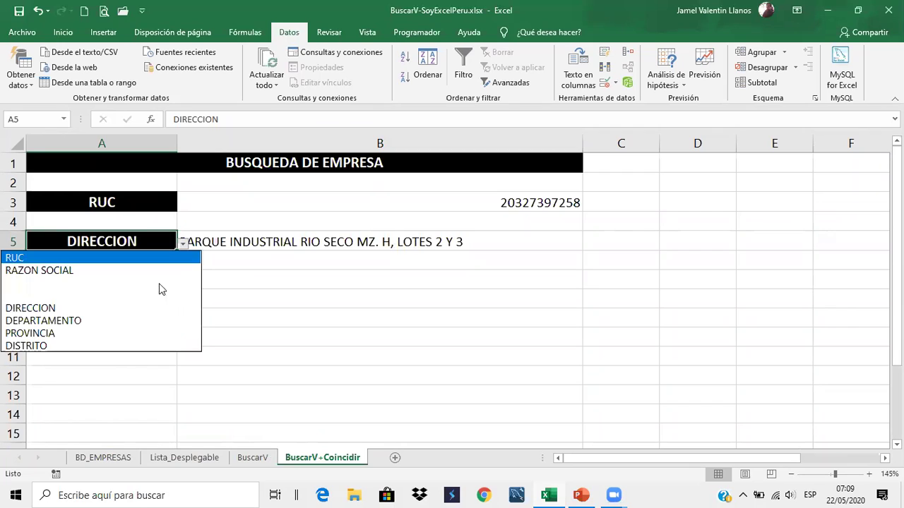
{"action": "left_click", "coordinate": [146, 322]}
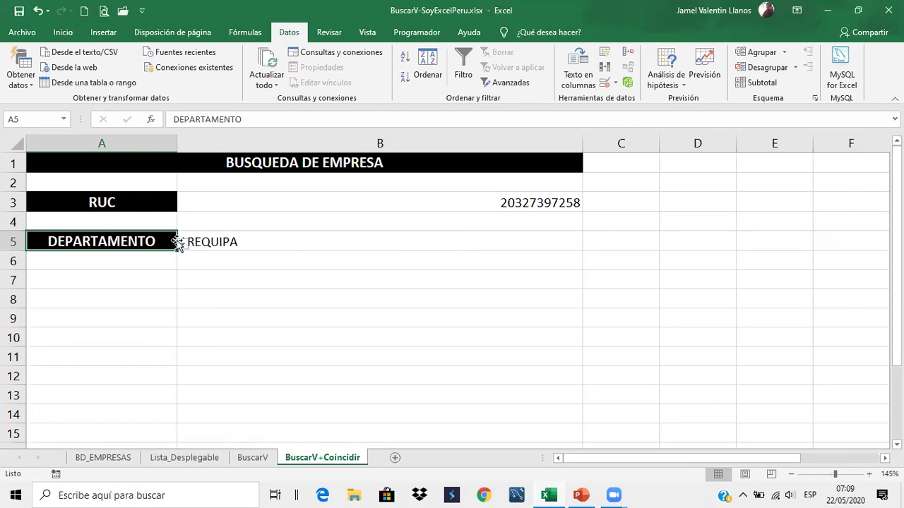
{"action": "left_click", "coordinate": [182, 242]}
{"action": "left_click", "coordinate": [138, 332]}
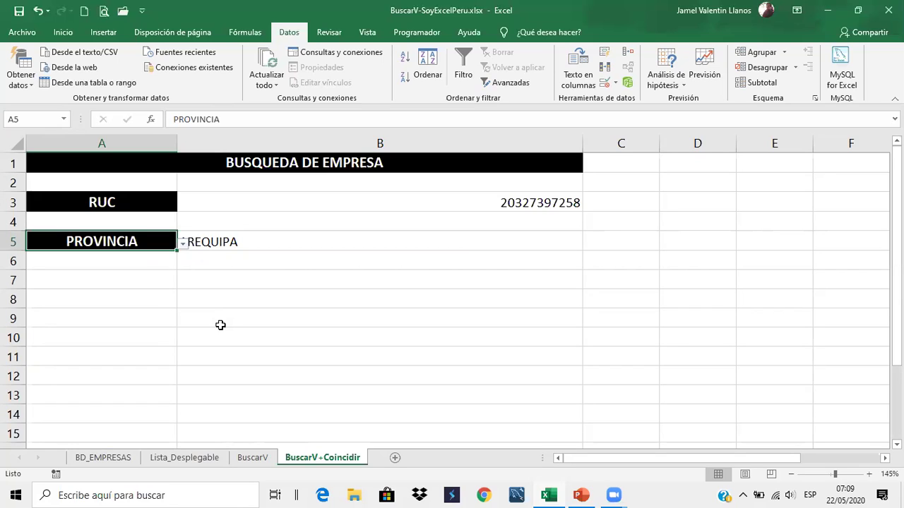
{"action": "left_click", "coordinate": [84, 458]}
{"action": "left_click", "coordinate": [187, 457]}
{"action": "left_click", "coordinate": [120, 461]}
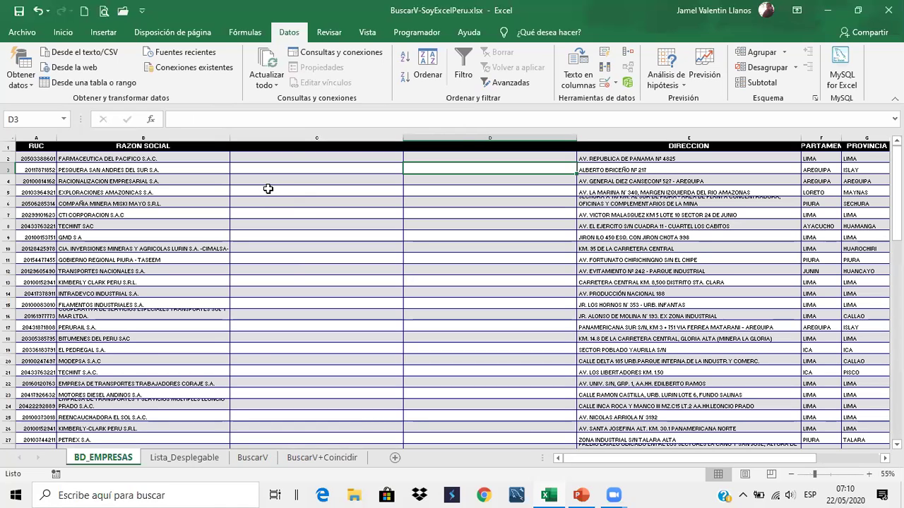
{"action": "left_click", "coordinate": [294, 156]}
{"action": "left_click", "coordinate": [440, 159]}
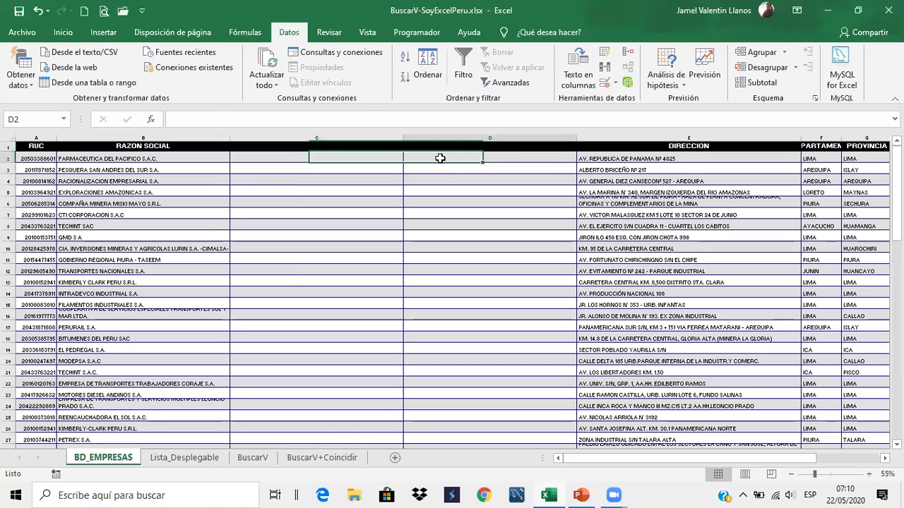
{"action": "left_click", "coordinate": [490, 139]}
{"action": "left_click", "coordinate": [464, 160]}
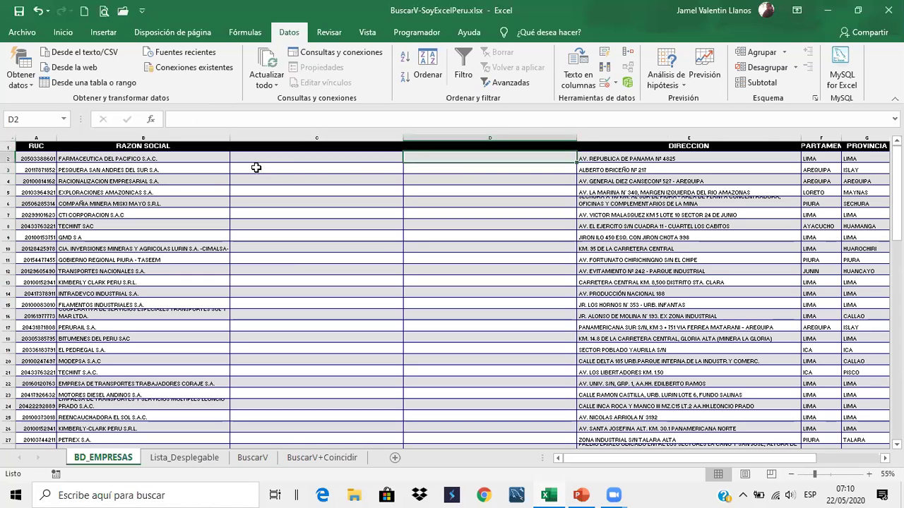
{"action": "left_click", "coordinate": [305, 459]}
{"action": "left_click", "coordinate": [305, 246]}
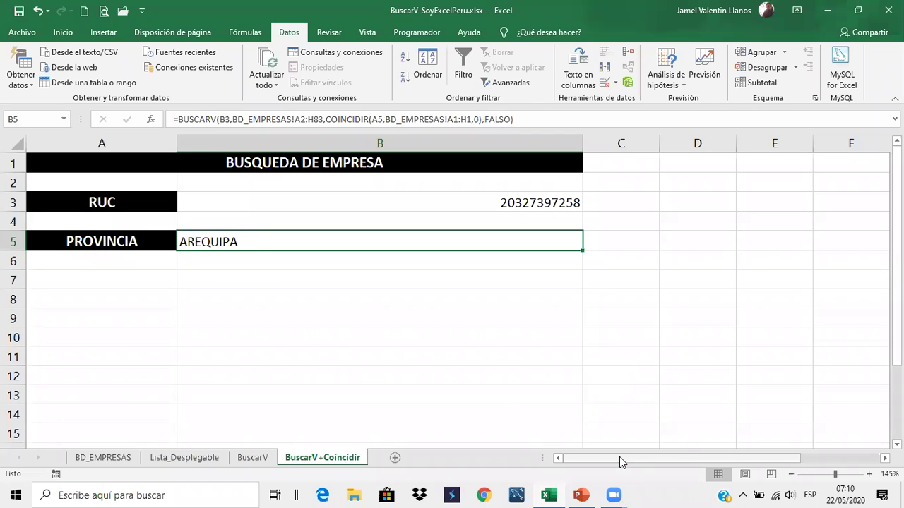
Delete the empty columns C and D from BD_EMPRESAS
{"action": "left_click", "coordinate": [102, 458]}
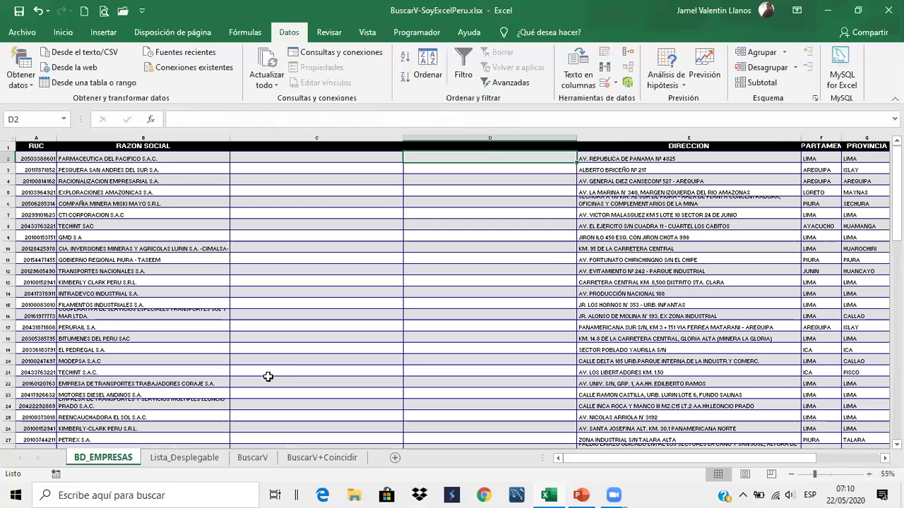
{"action": "left_click", "coordinate": [367, 137]}
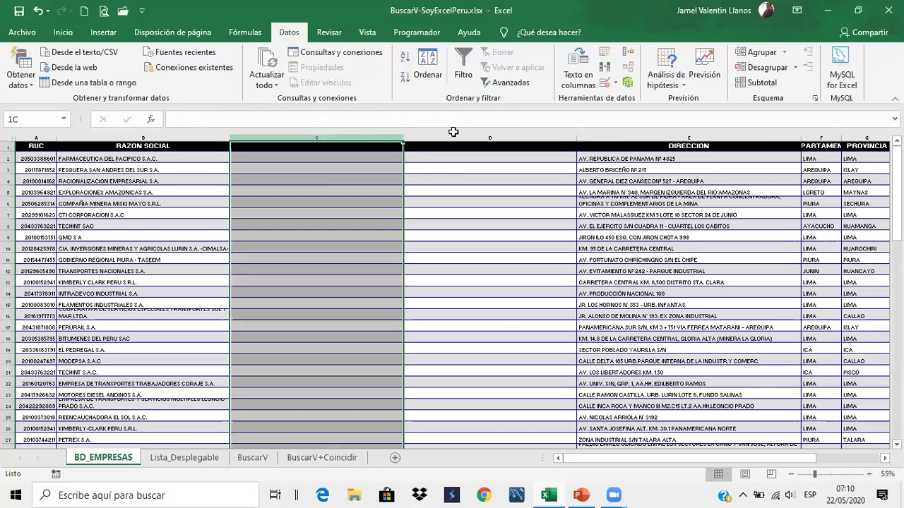
{"action": "left_click", "coordinate": [466, 137], "text": "shift"}
{"action": "right_click", "coordinate": [478, 138]}
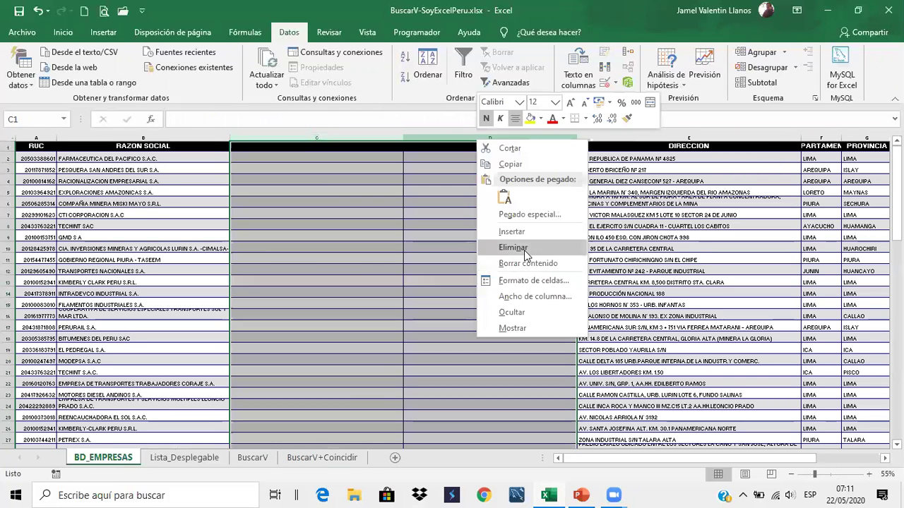
{"action": "left_click", "coordinate": [524, 248]}
{"action": "left_click_drag", "start_coordinate": [339, 317], "coordinate": [339, 328]}
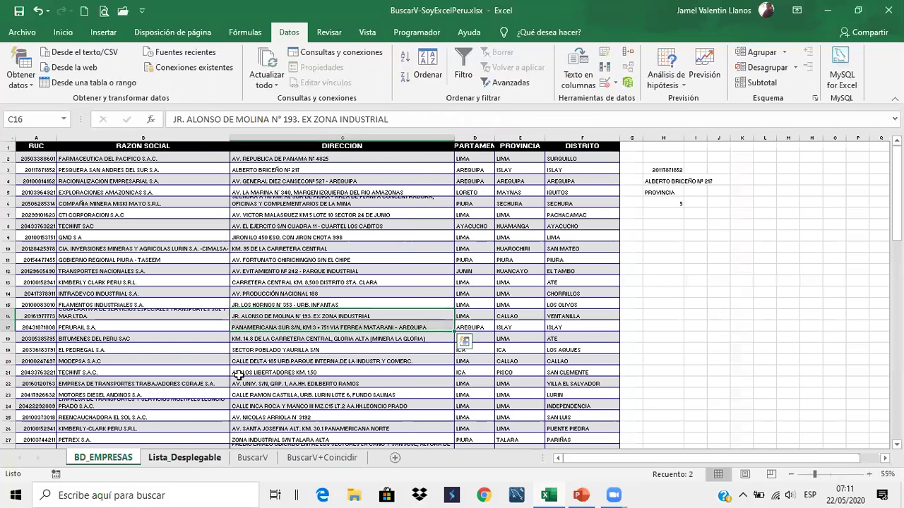
Check the BuscarV RAZON SOCIAL, DIRECCION and DEPARTAMENTO lookups return correct data again
{"action": "key", "text": "ctrl+Page_Down"}
{"action": "left_click", "coordinate": [265, 458]}
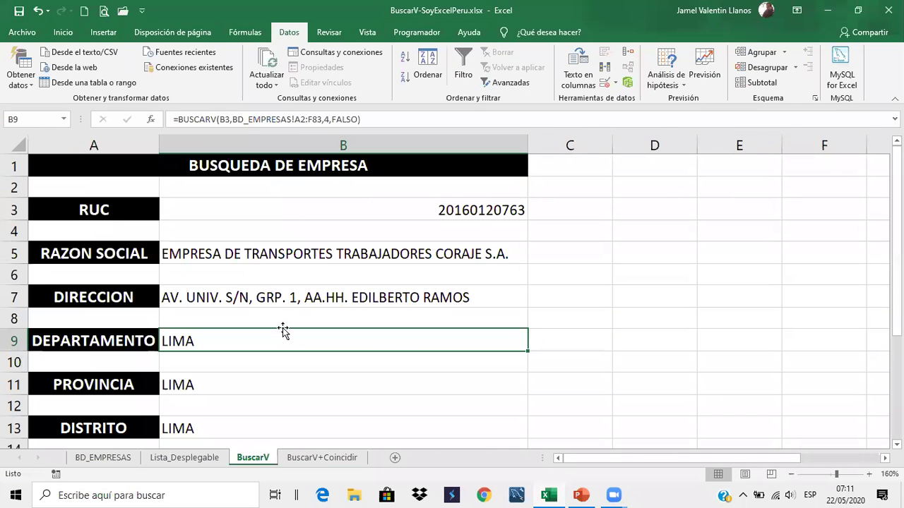
{"action": "left_click", "coordinate": [321, 254]}
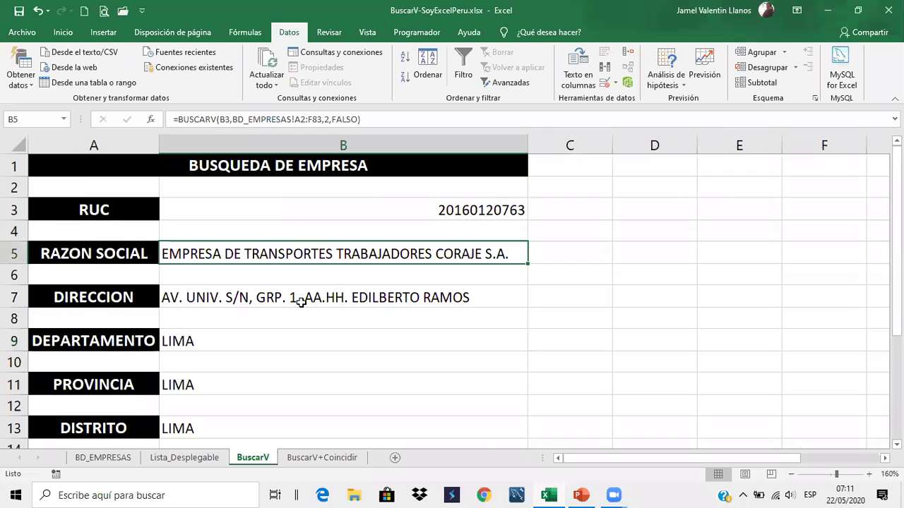
{"action": "left_click", "coordinate": [301, 302]}
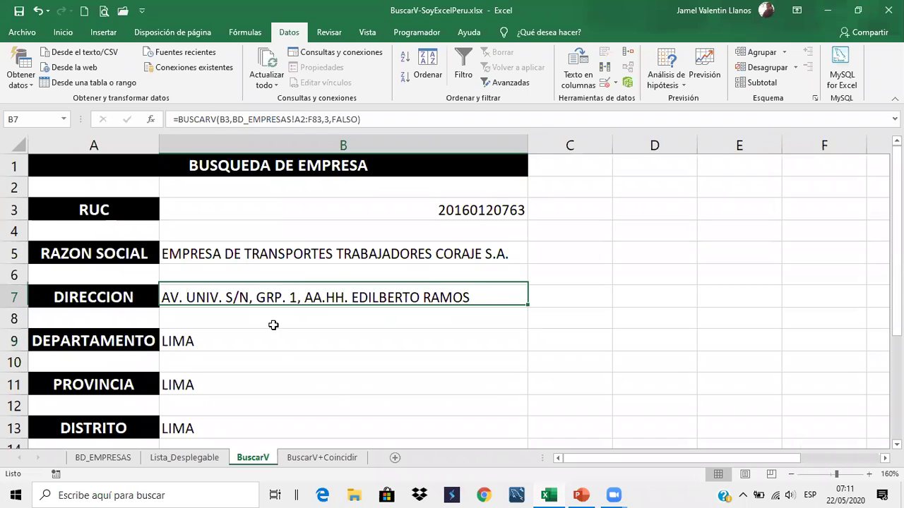
{"action": "left_click", "coordinate": [217, 346]}
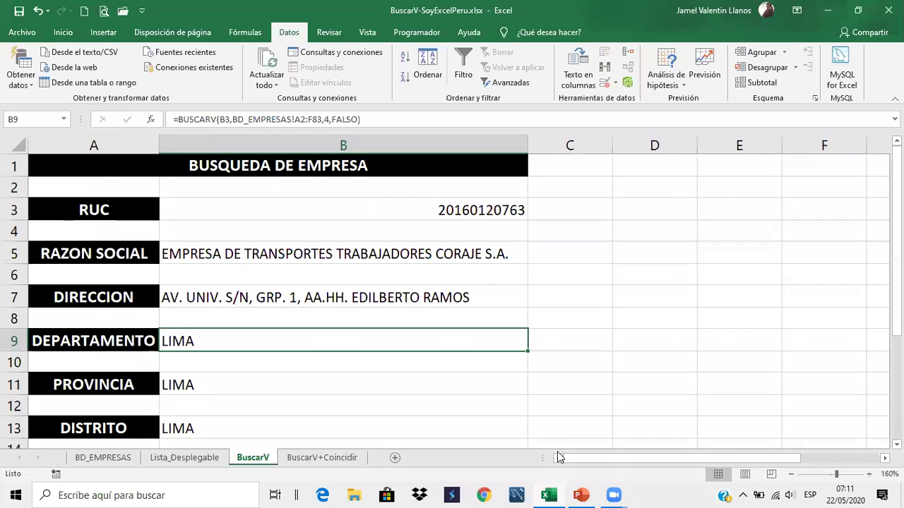
Show the title slide of the Clase_1-SoyExcelPeru.pptx deck in PowerPoint
{"action": "scroll", "coordinate": [572, 304], "scroll_direction": "down", "scroll_amount": 3}
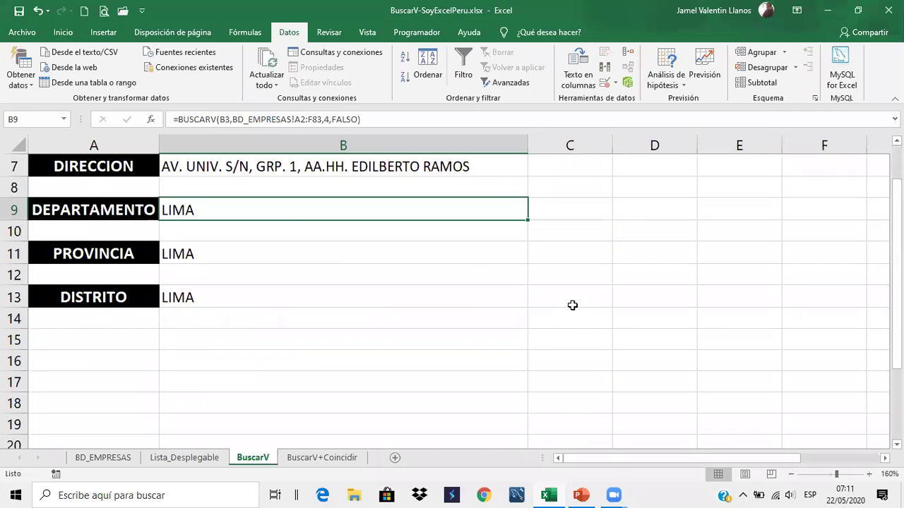
{"action": "scroll", "coordinate": [567, 311], "scroll_direction": "up", "scroll_amount": 3}
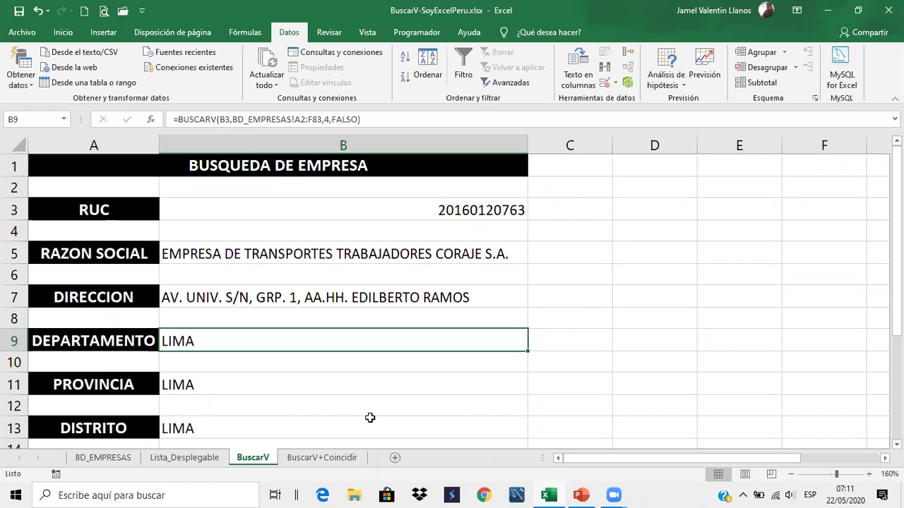
{"action": "left_click", "coordinate": [581, 495]}
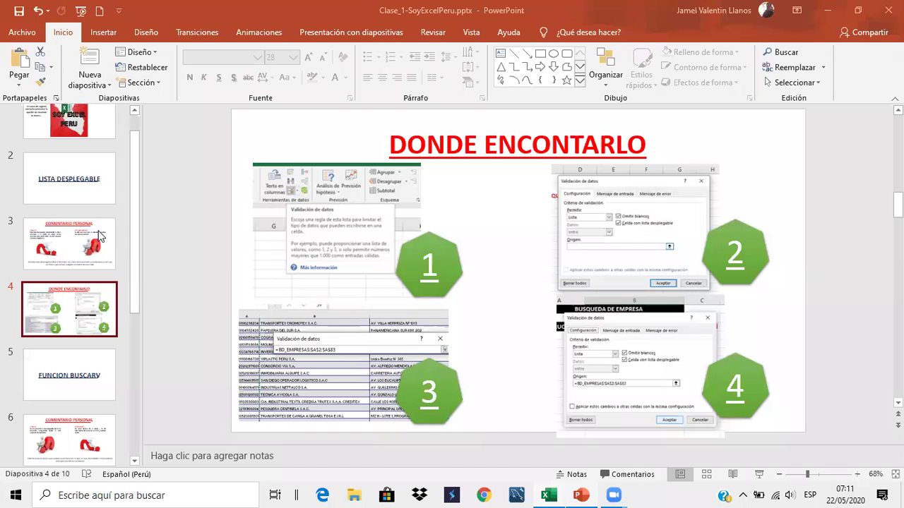
{"action": "key", "text": "Home"}
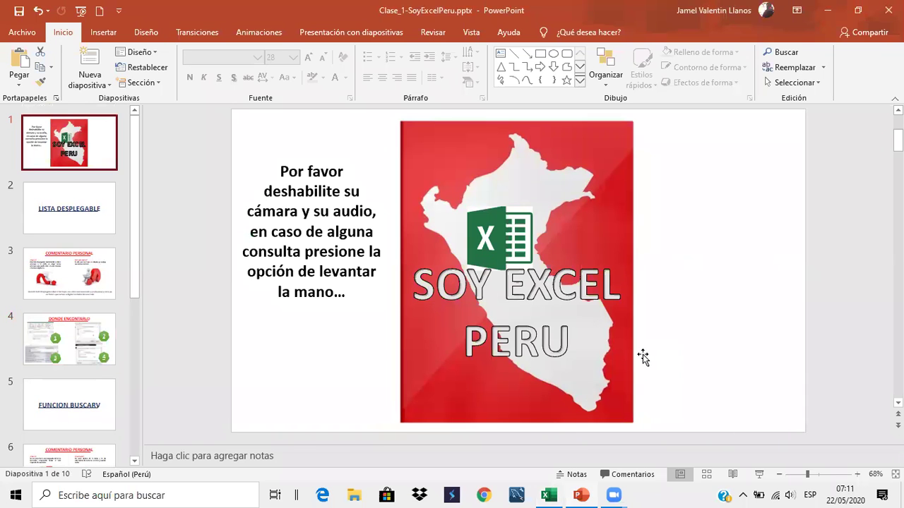